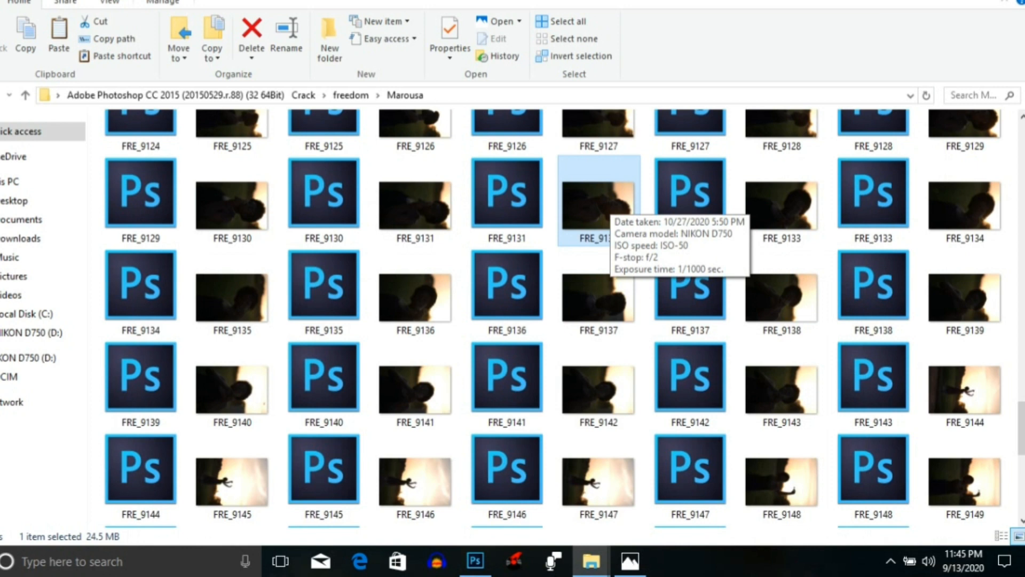
# Open the raw photo FRE_9132 from the Marousa folder in Photoshop's Camera Raw.
pyautogui.moveTo(603, 209); pyautogui.dragTo(449, 342)
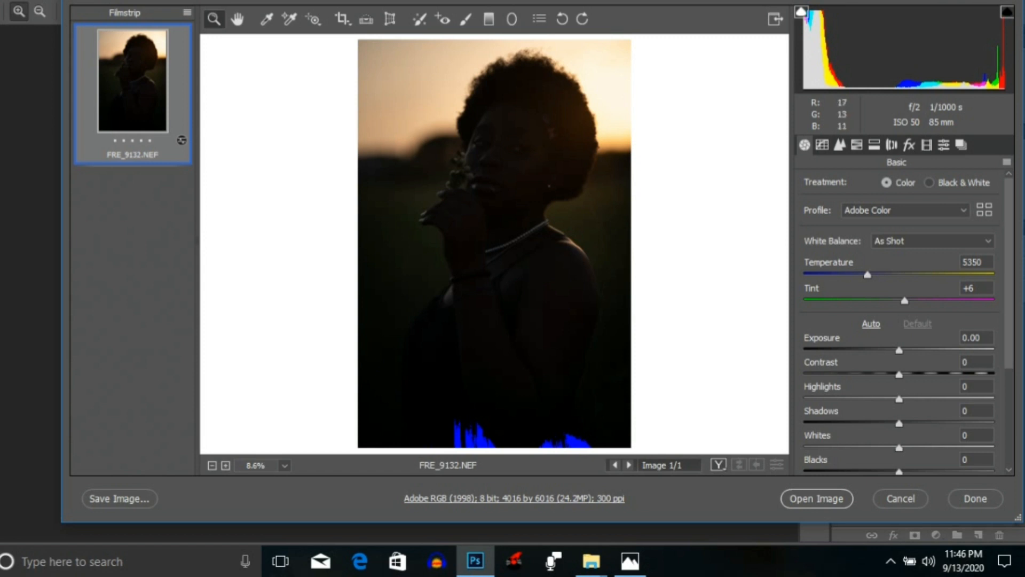
# Examine the dark face, hand and shoulder of the portrait up close and compare them with the full-frame view.
pyautogui.click(493, 178)
pyautogui.rightClick(516, 36)
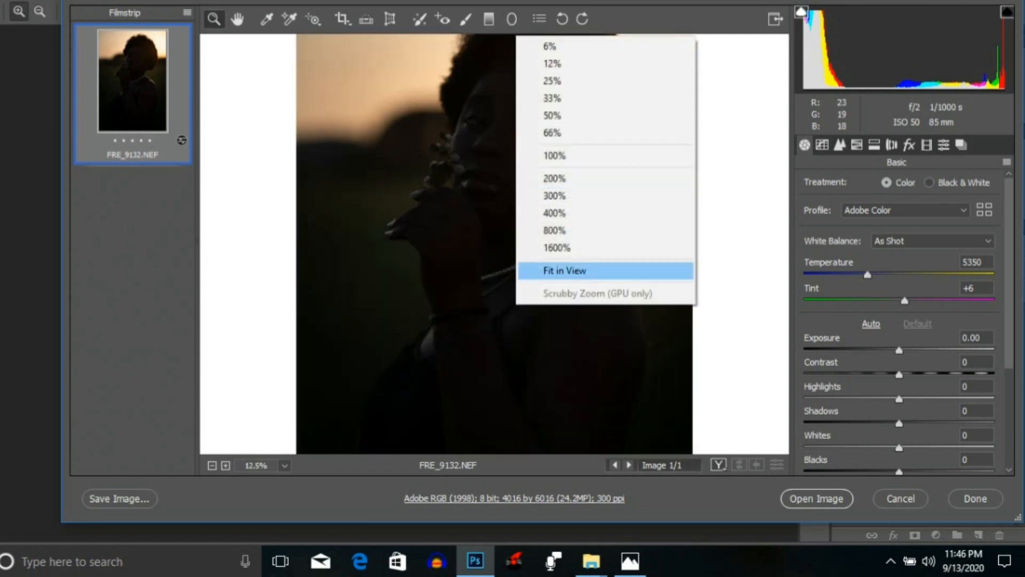
pyautogui.click(565, 270)
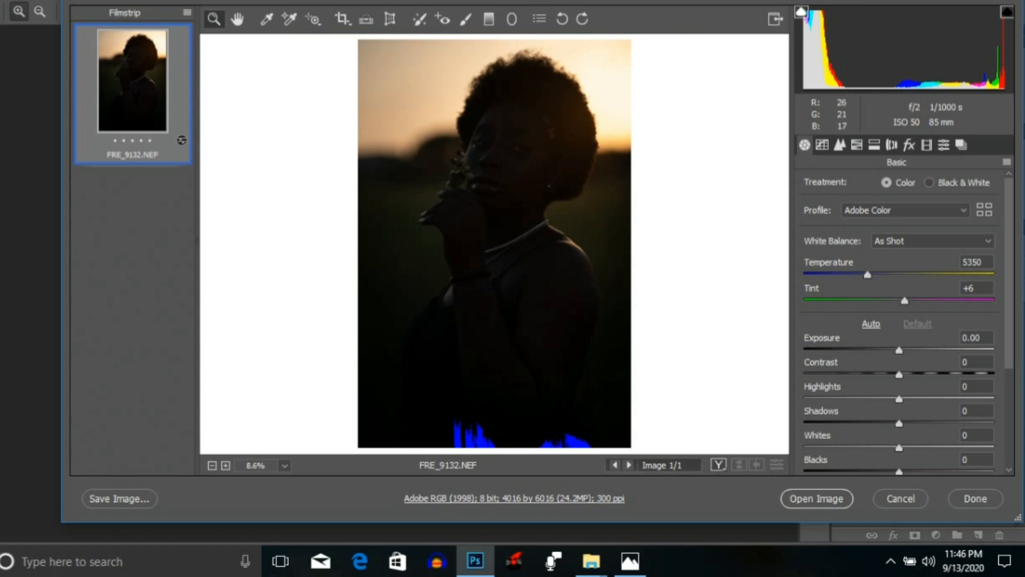
pyautogui.click(516, 259)
pyautogui.rightClick(516, 259)
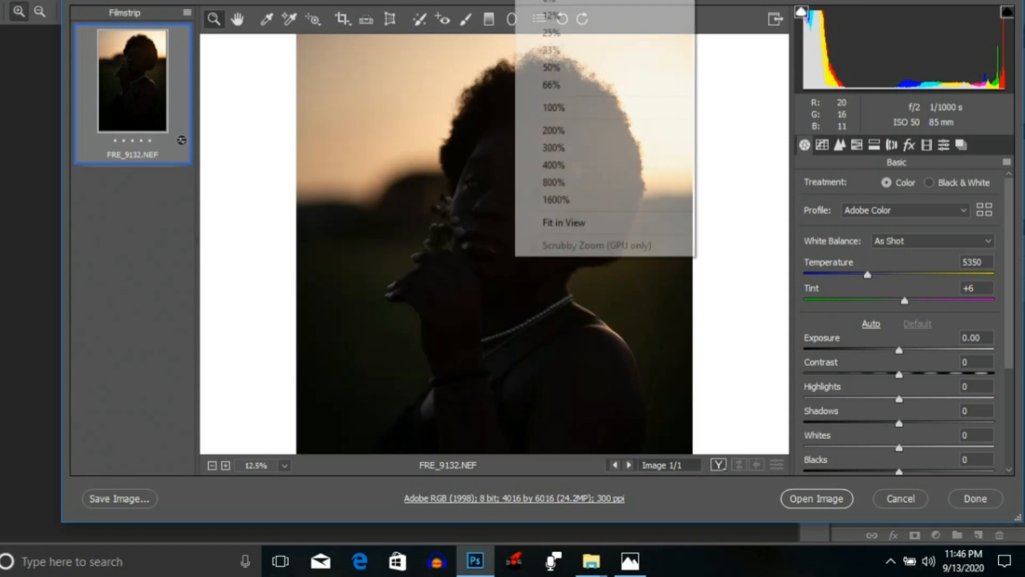
pyautogui.click(555, 223)
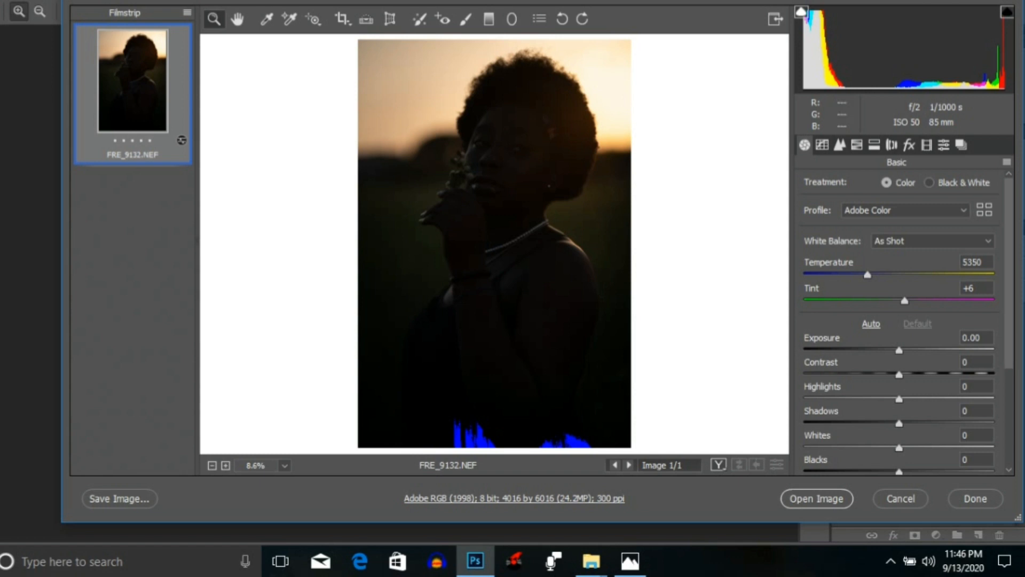
pyautogui.click(569, 96)
pyautogui.rightClick(569, 96)
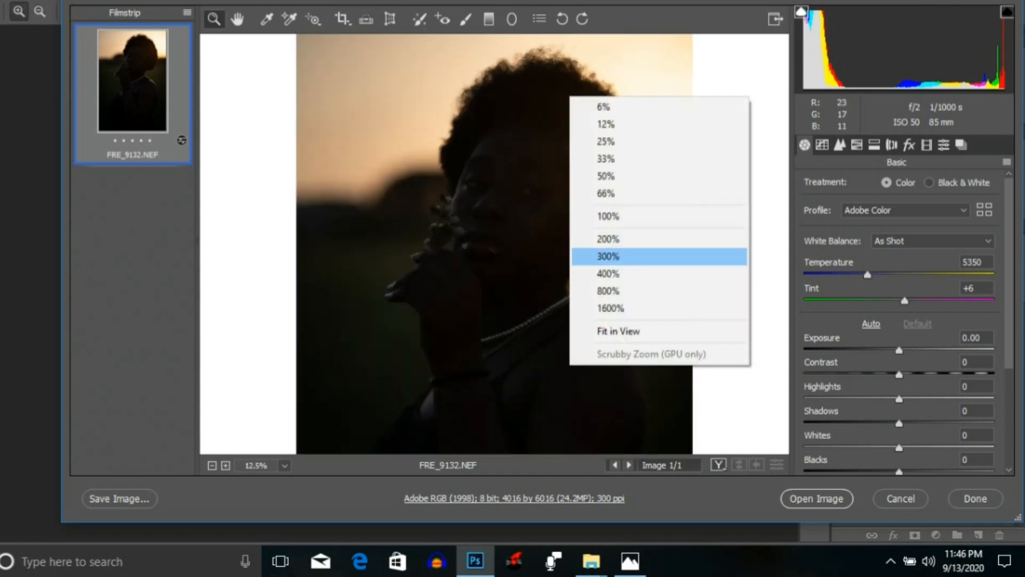
pyautogui.click(618, 331)
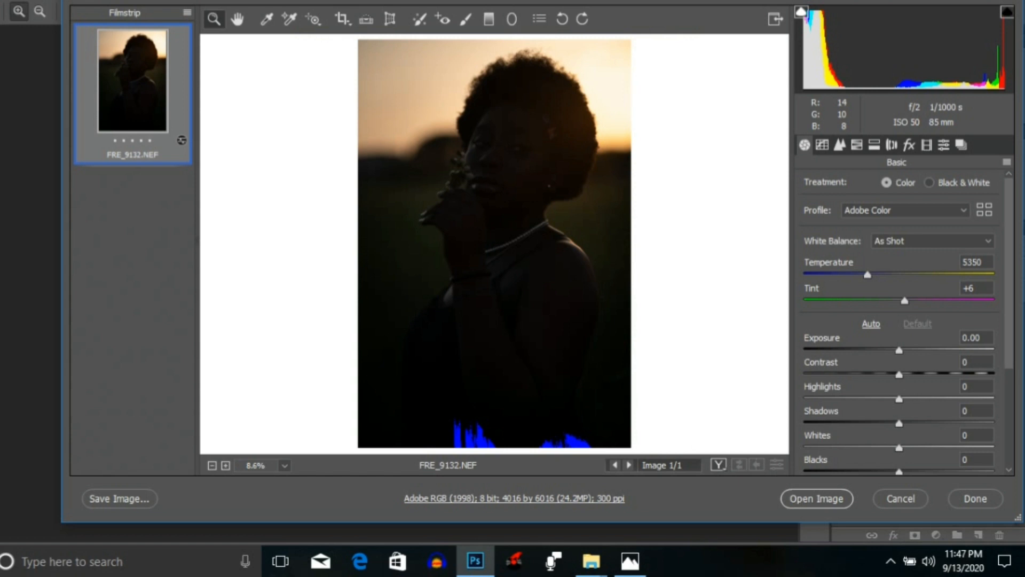
pyautogui.click(526, 184)
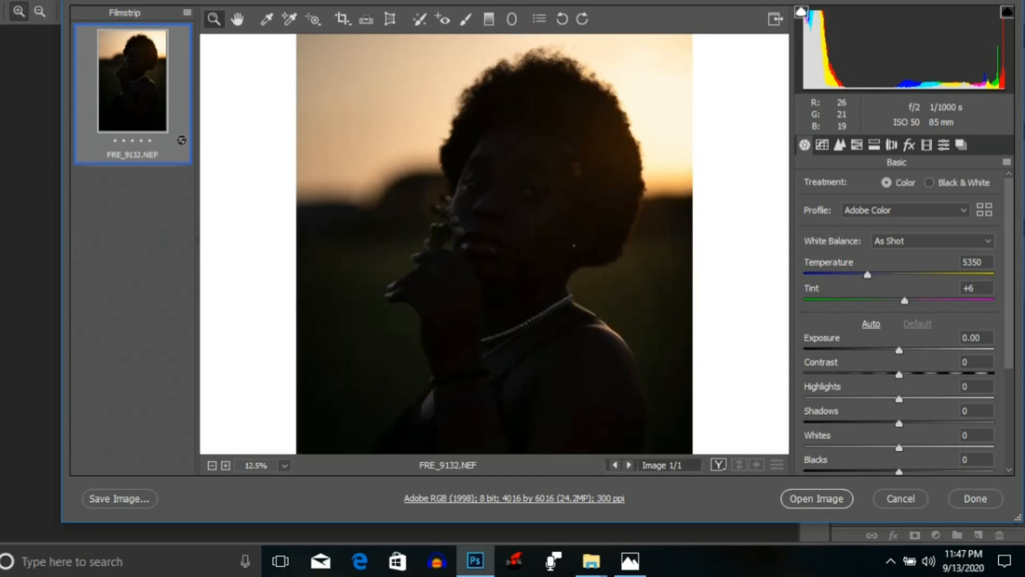
pyautogui.rightClick(527, 277)
pyautogui.click(575, 243)
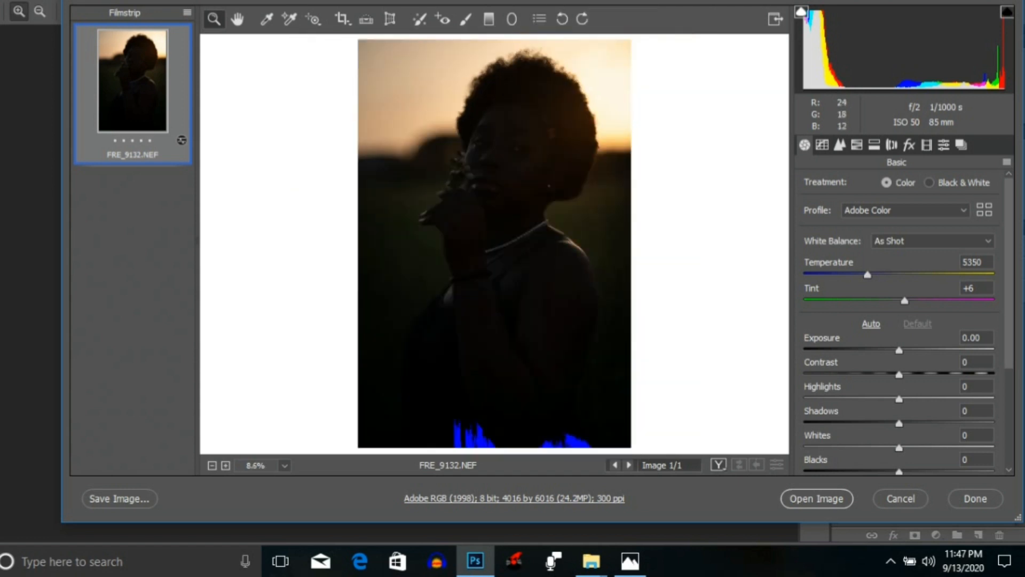
pyautogui.click(586, 249)
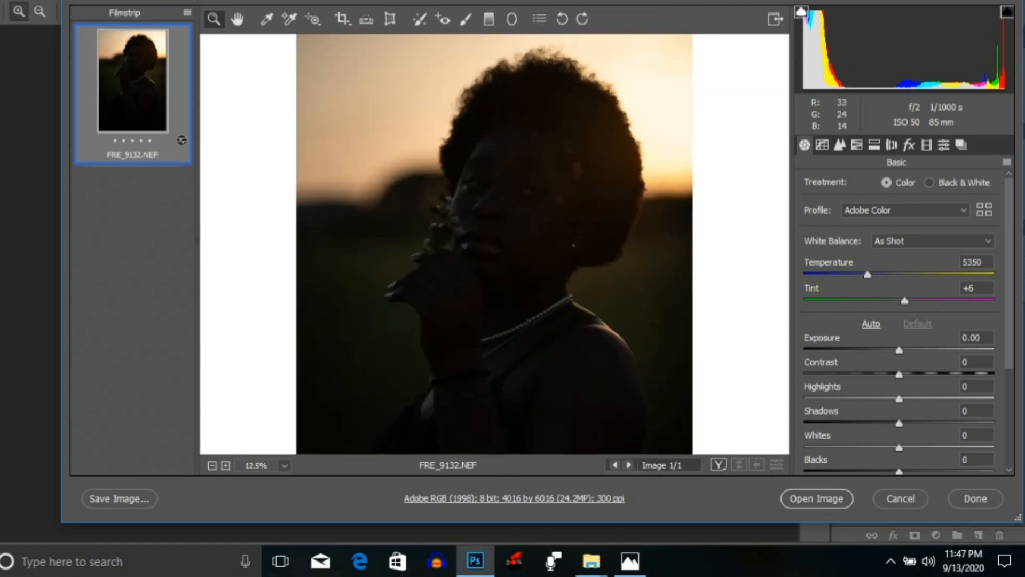
pyautogui.rightClick(586, 250)
pyautogui.click(635, 215)
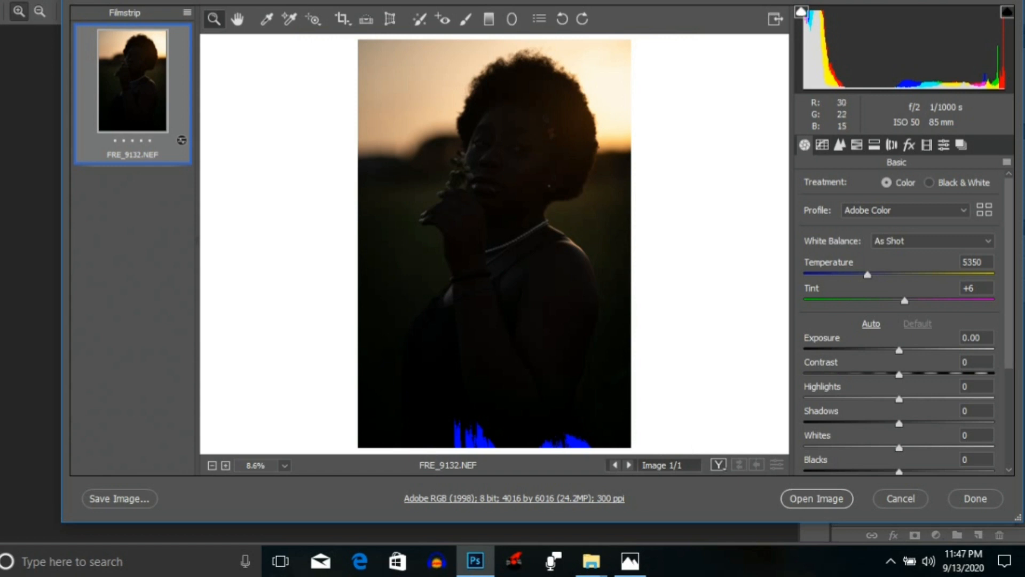
pyautogui.rightClick(501, 240)
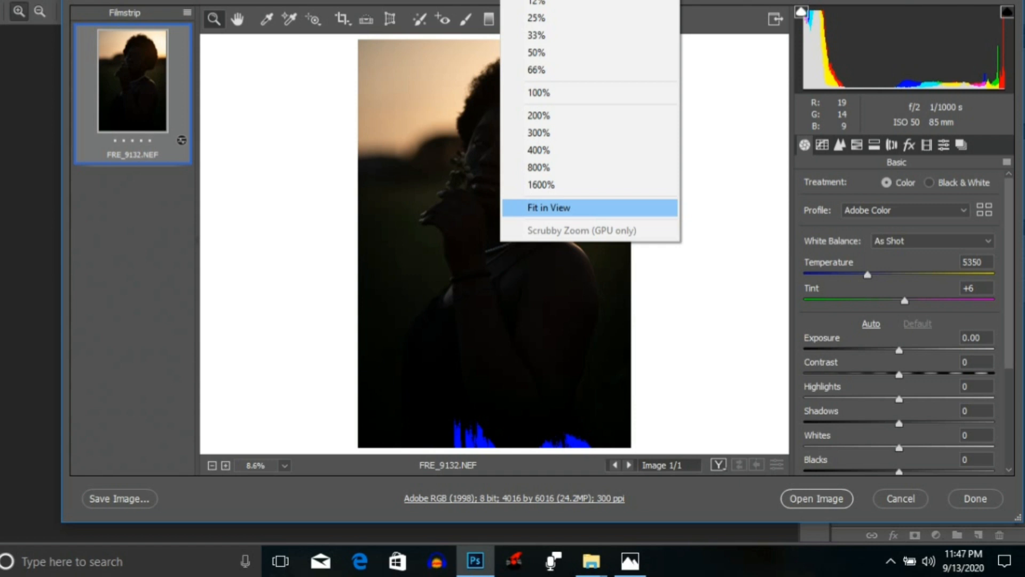
pyautogui.click(550, 207)
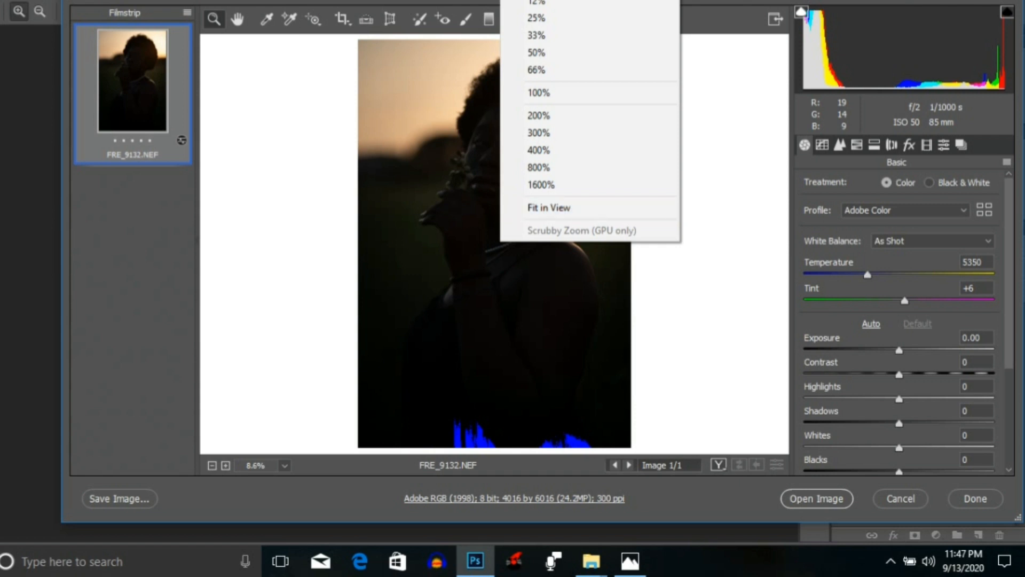
pyautogui.rightClick(569, 255)
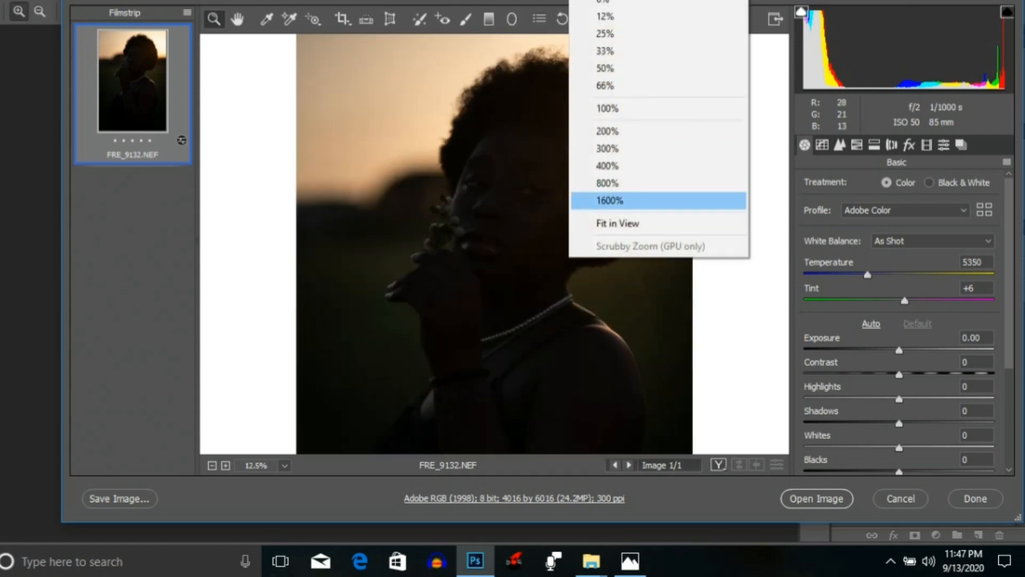
pyautogui.click(603, 224)
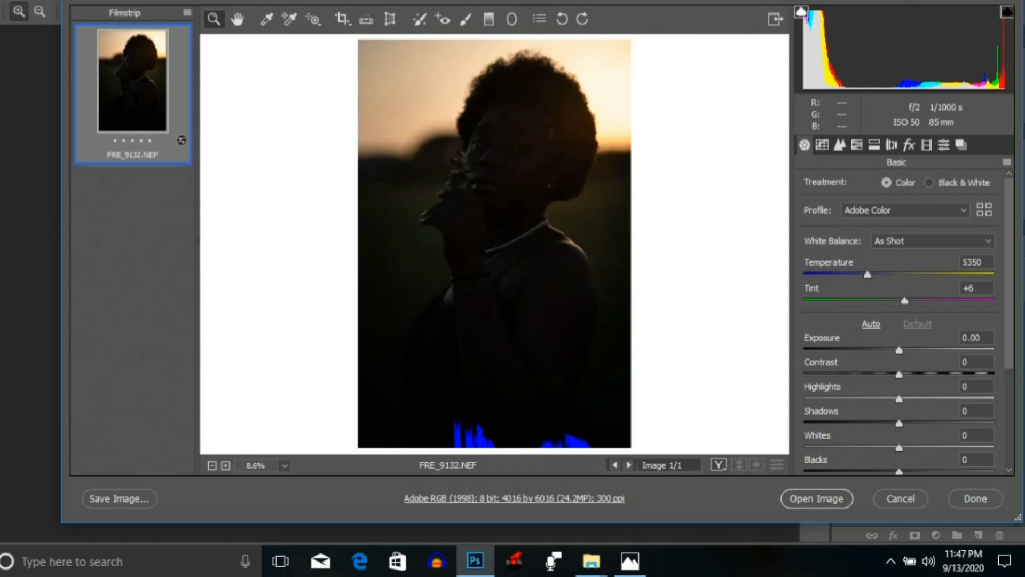
# Preview the Auto white balance on the portrait and return it to As Shot.
pyautogui.scroll(-1, 932, 241)
pyautogui.scroll(1, 933, 242)
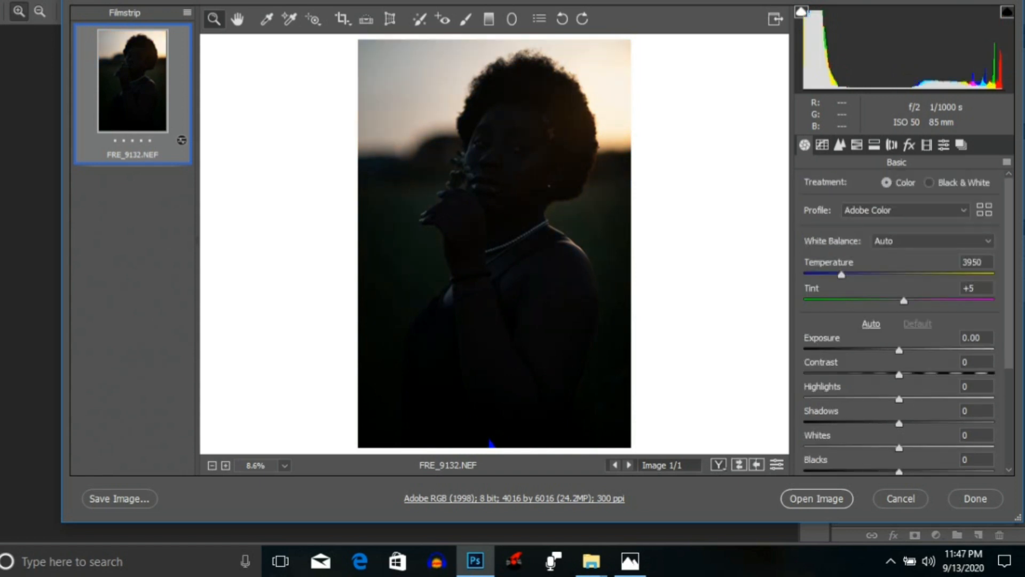
pyautogui.click(907, 242)
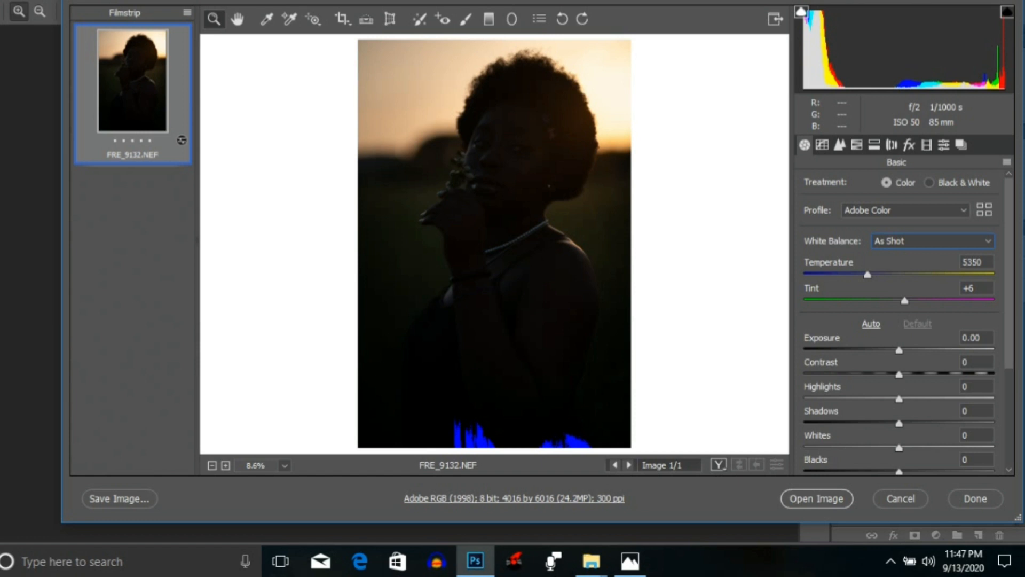
# Set the portrait's Exposure to +0.85 and Contrast to +81.
pyautogui.moveTo(899, 351); pyautogui.dragTo(915, 350)
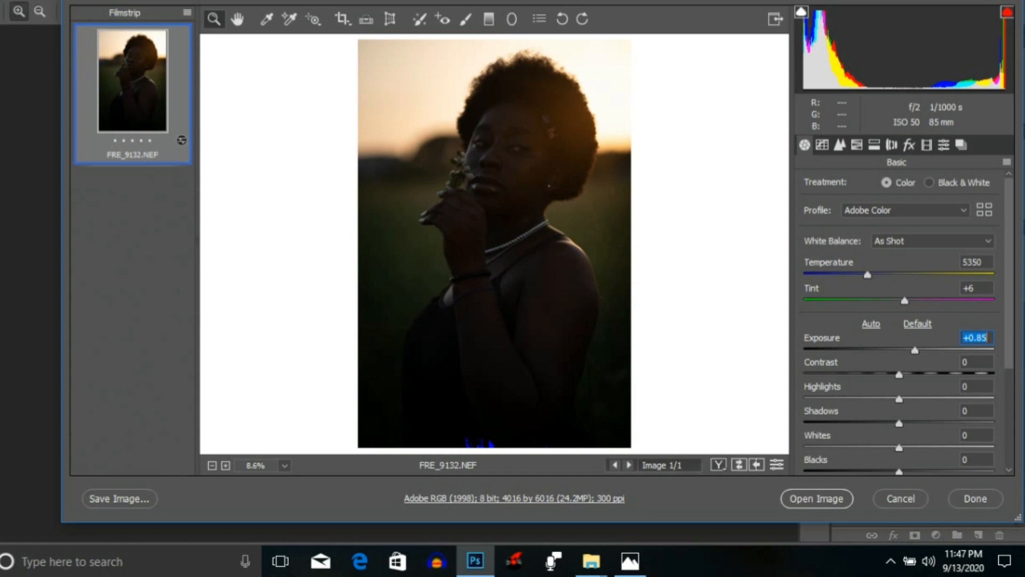
pyautogui.moveTo(899, 375); pyautogui.dragTo(976, 374)
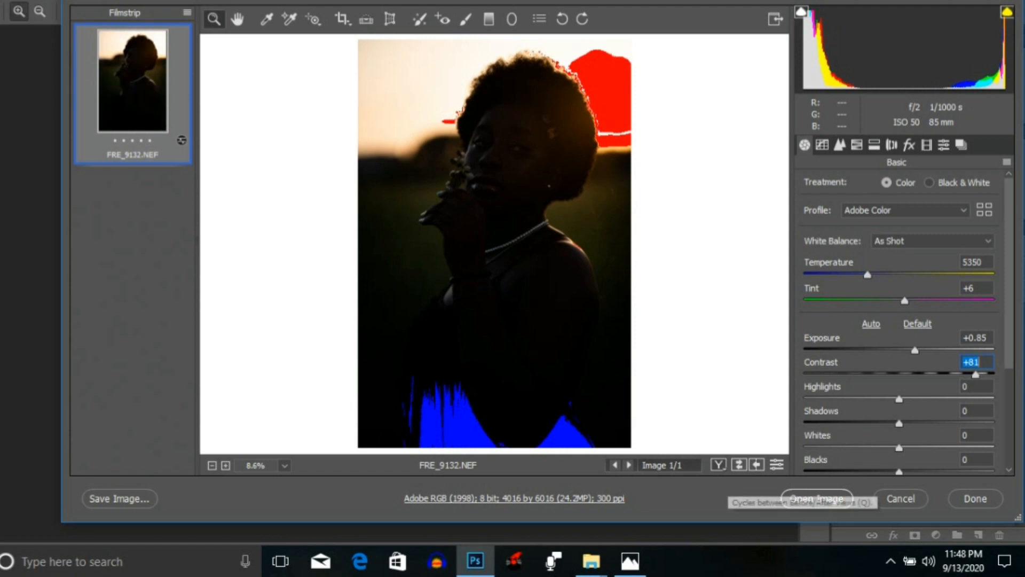
pyautogui.click(572, 111)
pyautogui.rightClick(603, 115)
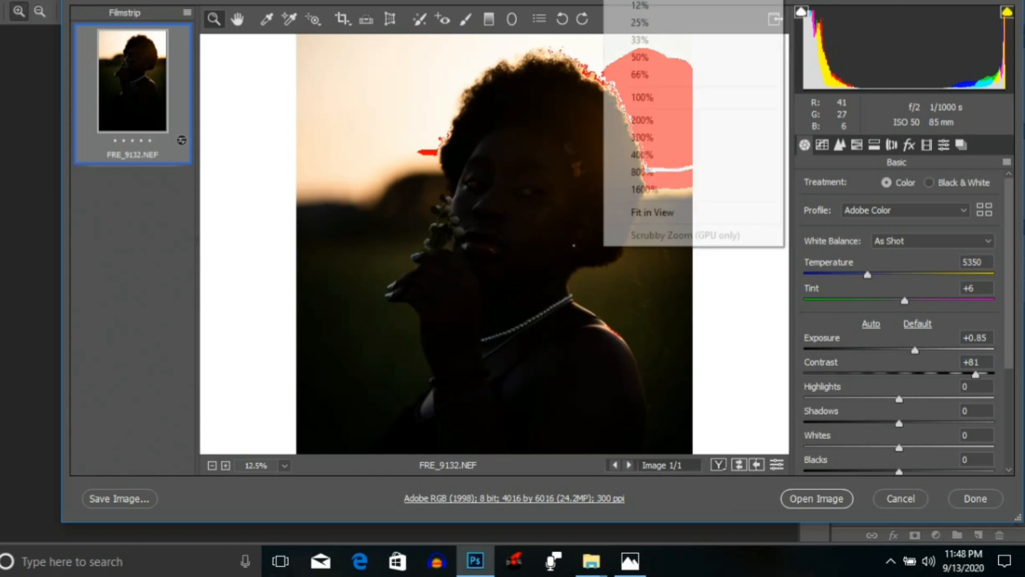
pyautogui.click(653, 212)
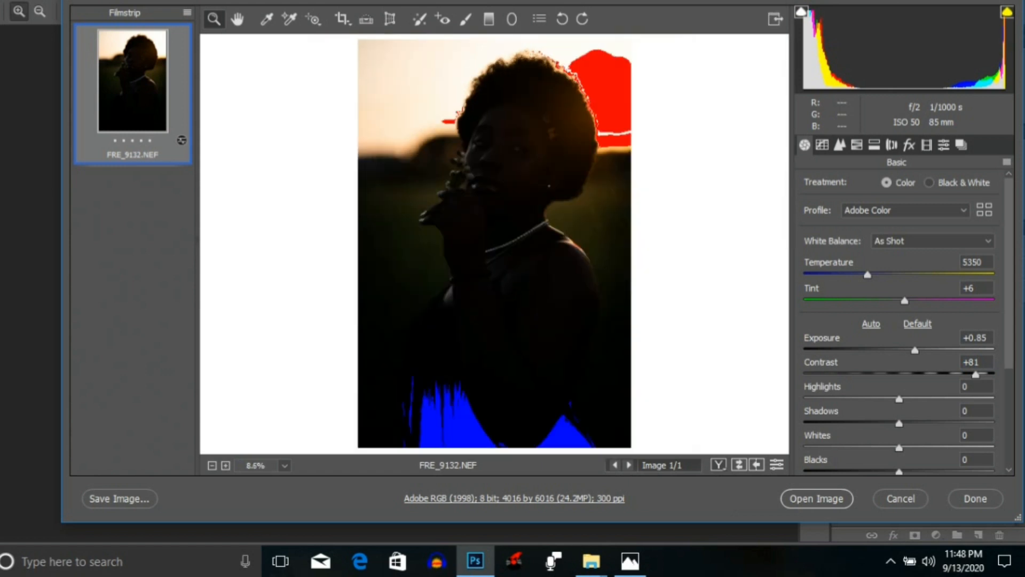
# Lower the portrait's Highlights to -95 and raise its Shadows to +100.
pyautogui.moveTo(899, 423); pyautogui.dragTo(809, 399)
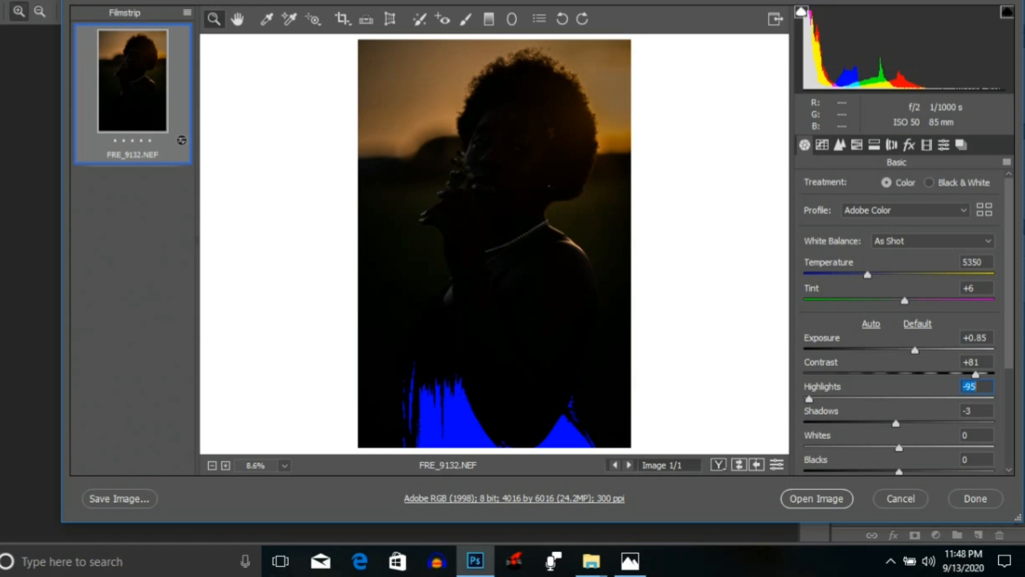
pyautogui.moveTo(896, 422); pyautogui.dragTo(995, 423)
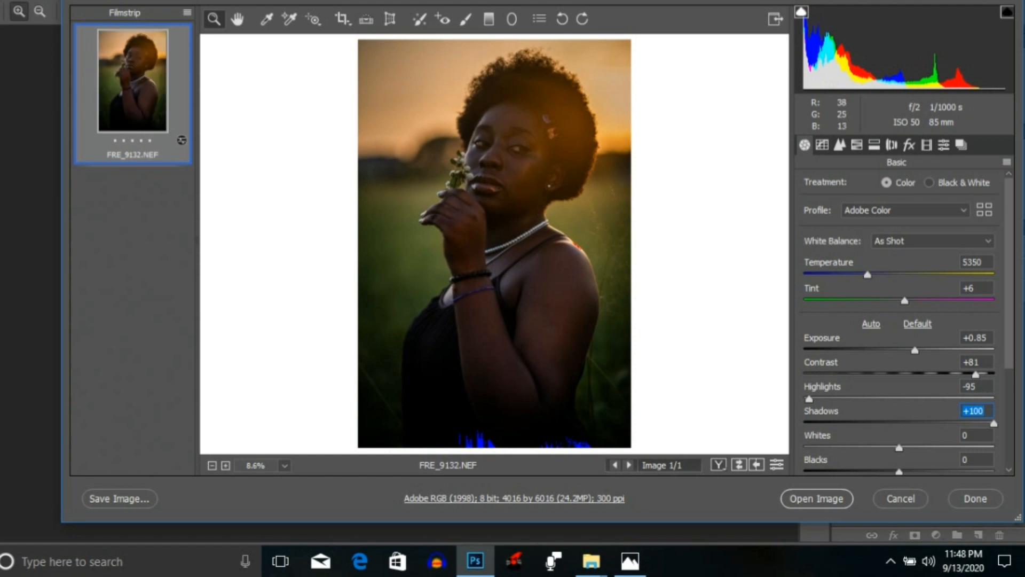
pyautogui.click(537, 180)
pyautogui.rightClick(536, 179)
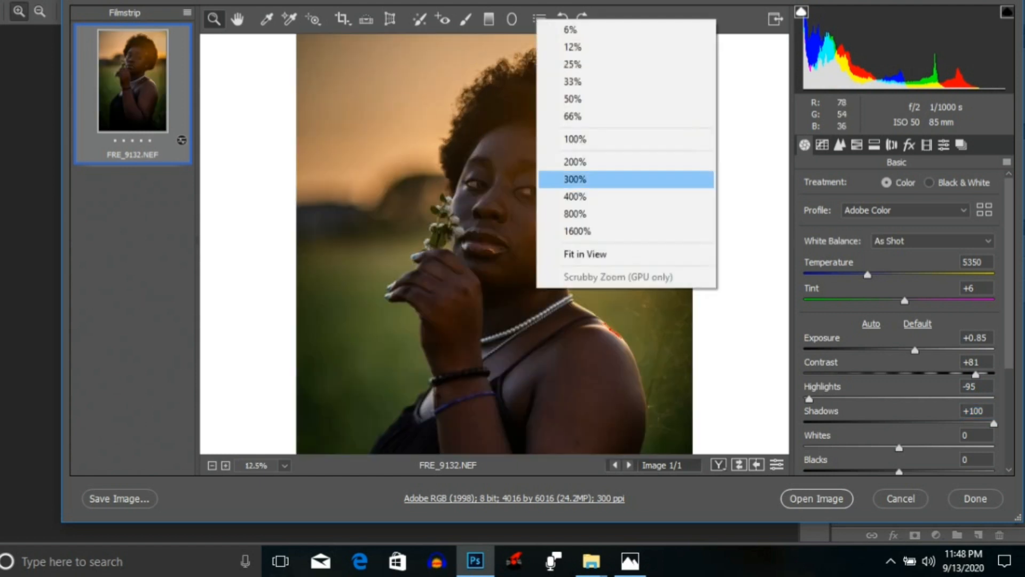
pyautogui.click(585, 254)
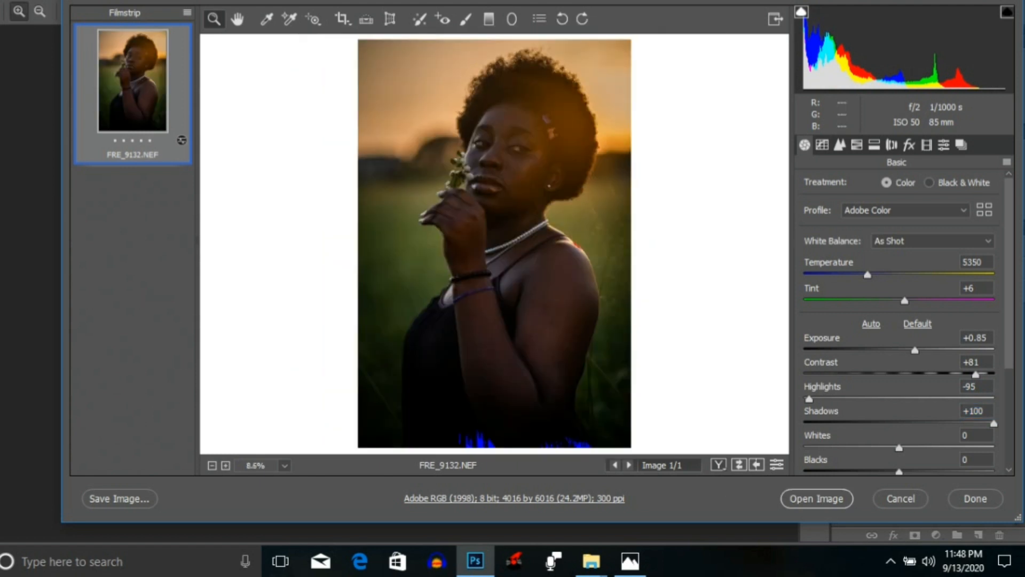
# Compare the portrait before and after the tonal edits side by side, both up close and at full frame.
pyautogui.click(718, 464)
pyautogui.click(654, 170)
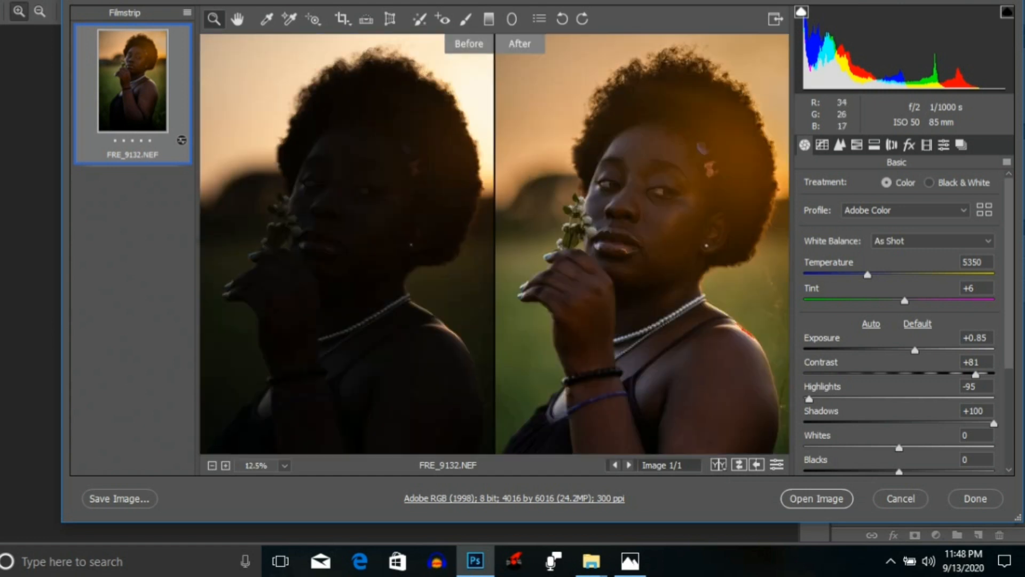
pyautogui.rightClick(588, 319)
pyautogui.click(635, 282)
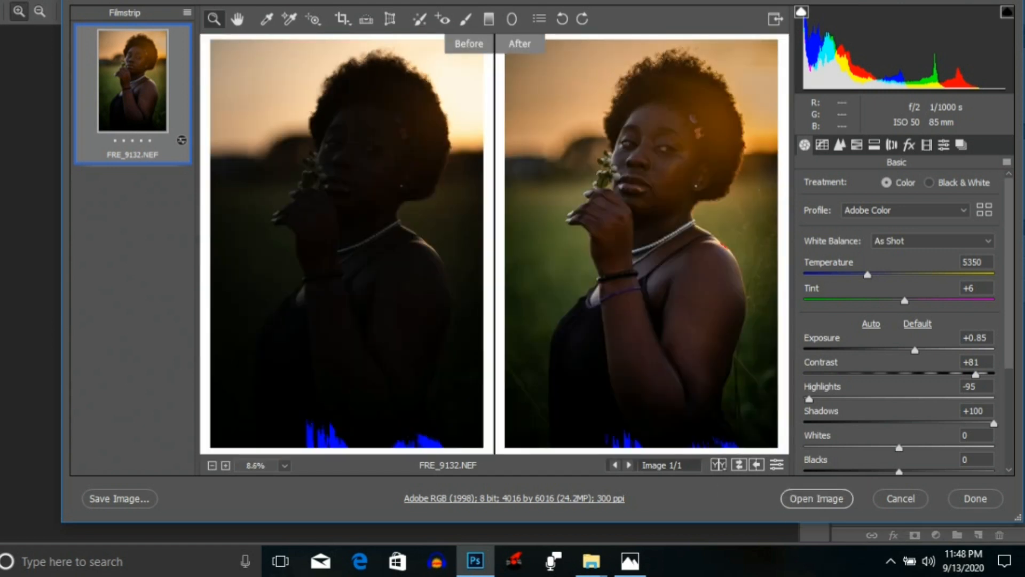
pyautogui.click(719, 464)
pyautogui.click(719, 464)
pyautogui.click(719, 465)
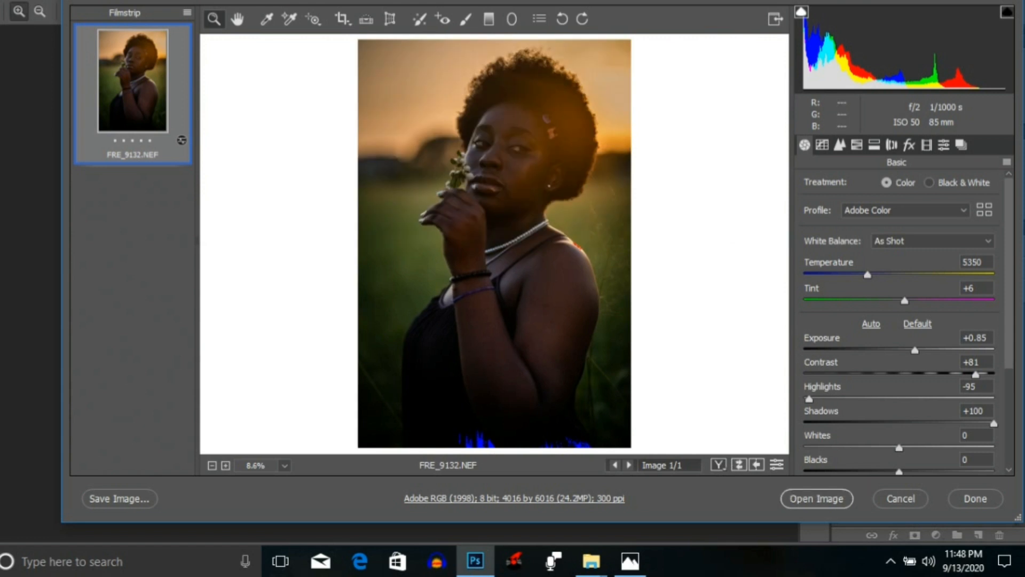
# Set Whites to -43 and Blacks to +33, and show the before and after versions side by side.
pyautogui.click(975, 435)
pyautogui.moveTo(899, 447); pyautogui.dragTo(867, 448)
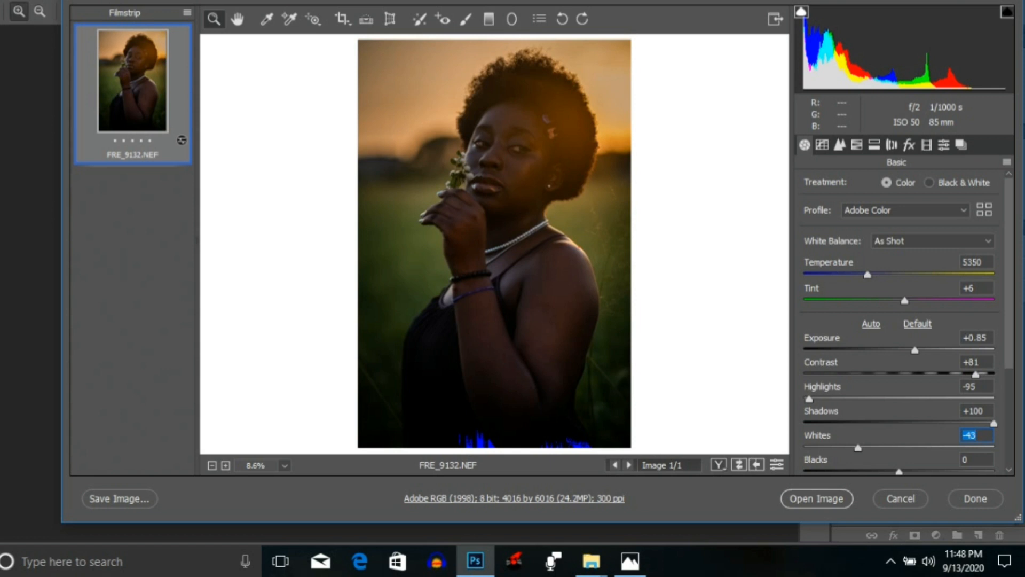
pyautogui.moveTo(899, 472); pyautogui.dragTo(931, 472)
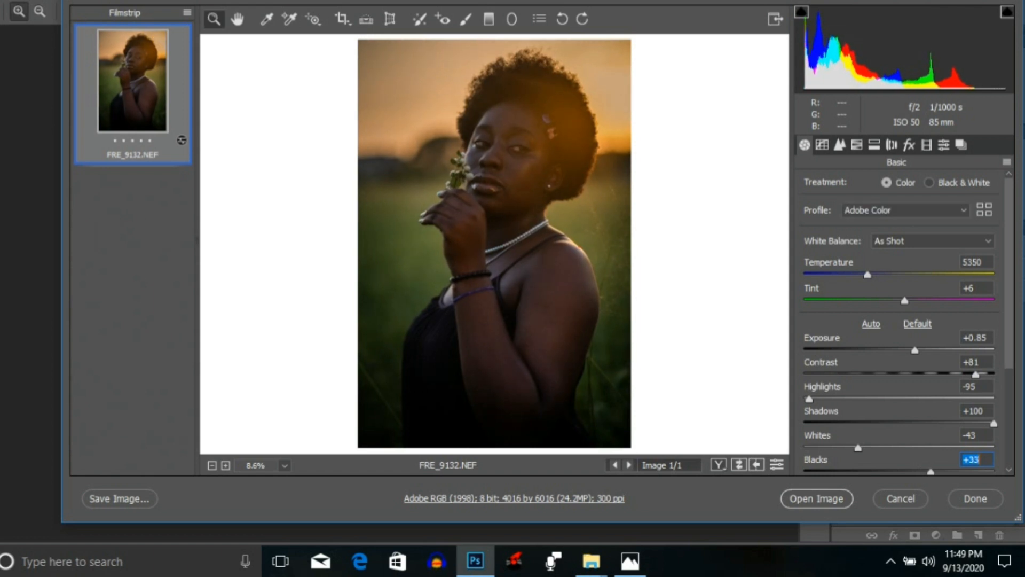
pyautogui.click(718, 464)
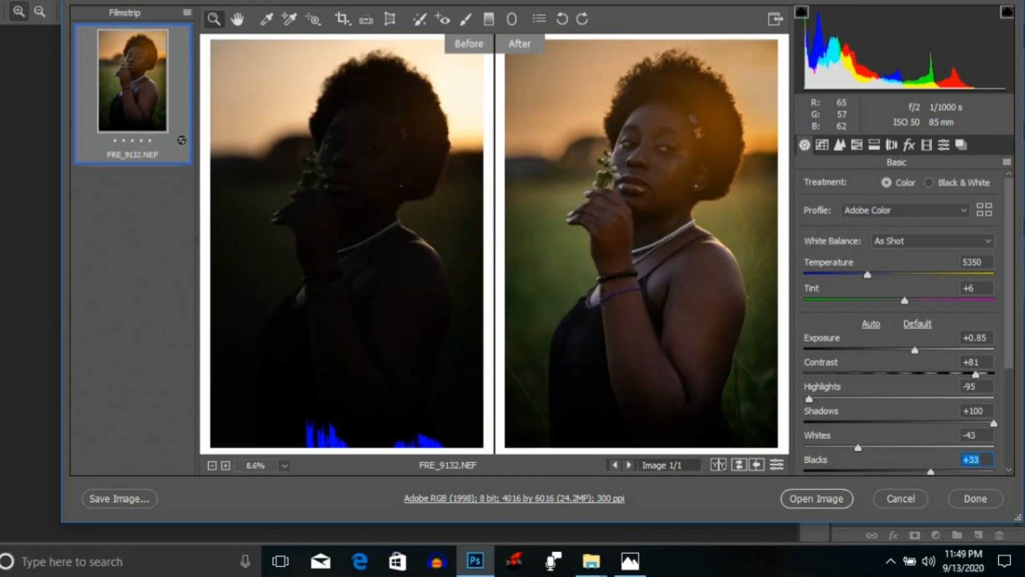
# Set the portrait's Texture to +8 and Clarity to +25.
pyautogui.scroll(-3, 897, 321)
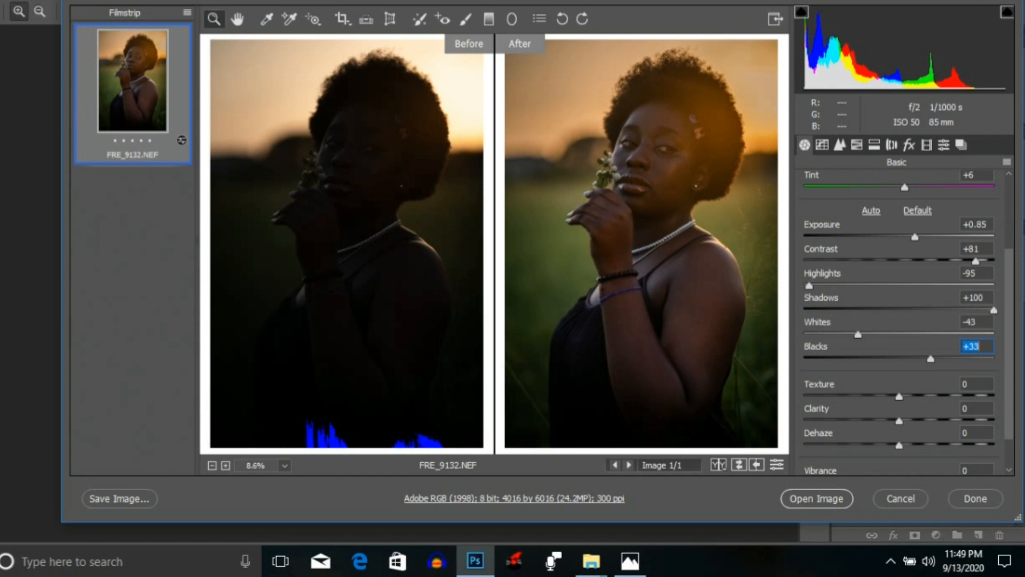
pyautogui.press('Tab')
pyautogui.write('8')
pyautogui.press('Tab')
pyautogui.write('23')
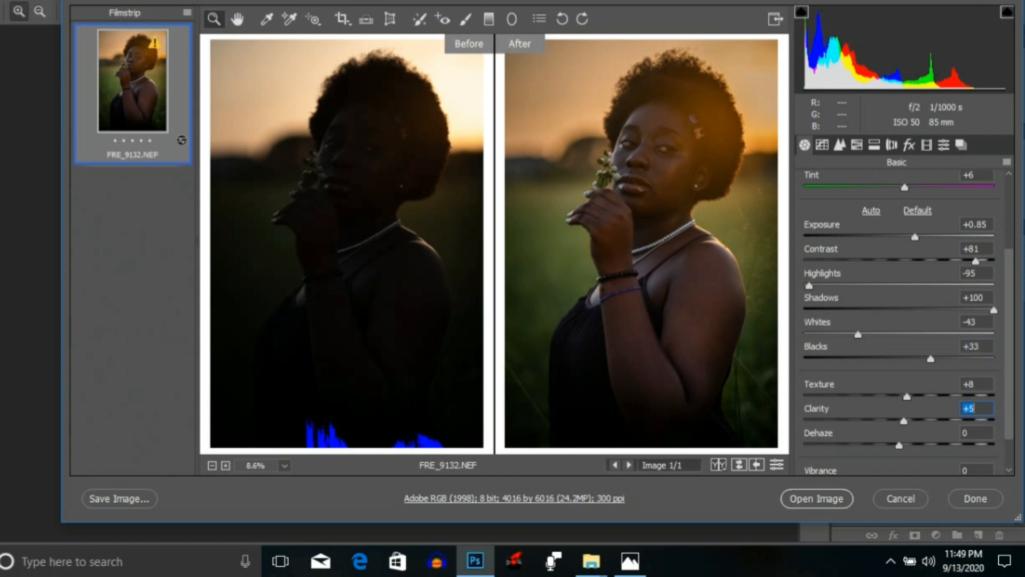
pyautogui.press('Down')
pyautogui.press('Down')
pyautogui.press('Down')
pyautogui.press('Down')
pyautogui.press('Down')
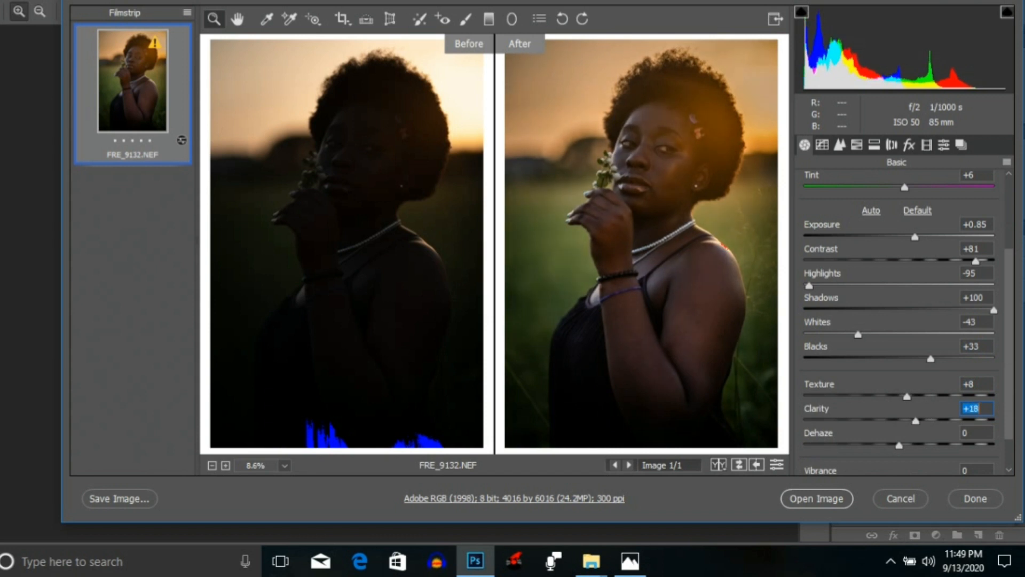
pyautogui.press('Up')
pyautogui.press('Up')
pyautogui.press('Up')
pyautogui.press('Up')
pyautogui.press('Up')
pyautogui.press('Up')
pyautogui.press('Up')
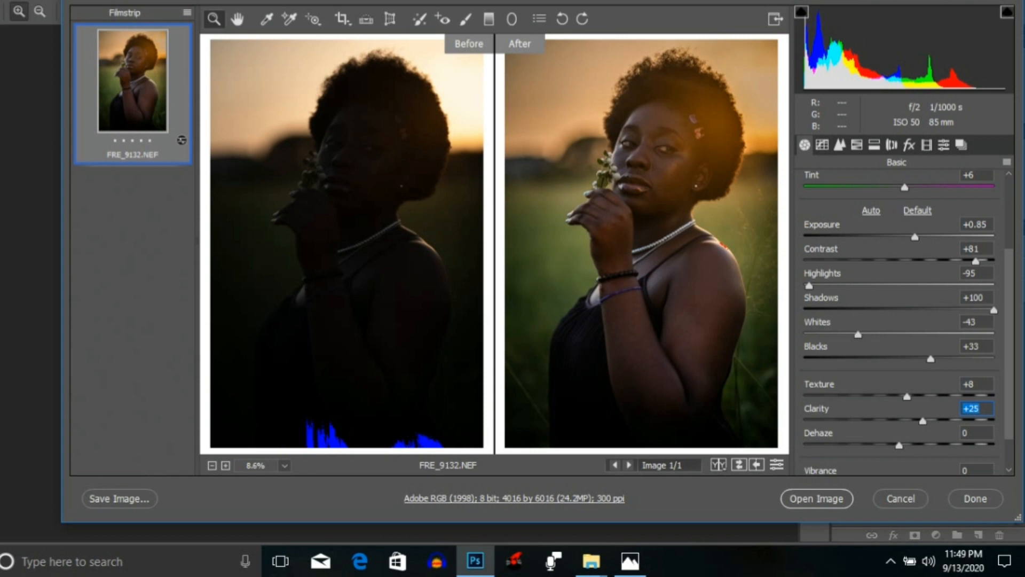
# Set the portrait's Dehaze to +18.
pyautogui.press('Tab')
pyautogui.press('Up')
pyautogui.press('Up')
pyautogui.press('Up')
pyautogui.press('Up')
pyautogui.press('Up')
pyautogui.press('Up')
pyautogui.press('Up')
pyautogui.press('Up')
pyautogui.press('Up')
pyautogui.press('Up')
pyautogui.press('Up')
pyautogui.press('Up')
pyautogui.press('Up')
pyautogui.press('Up')
pyautogui.press('Up')
pyautogui.press('Up')
pyautogui.press('Up')
pyautogui.press('Up')
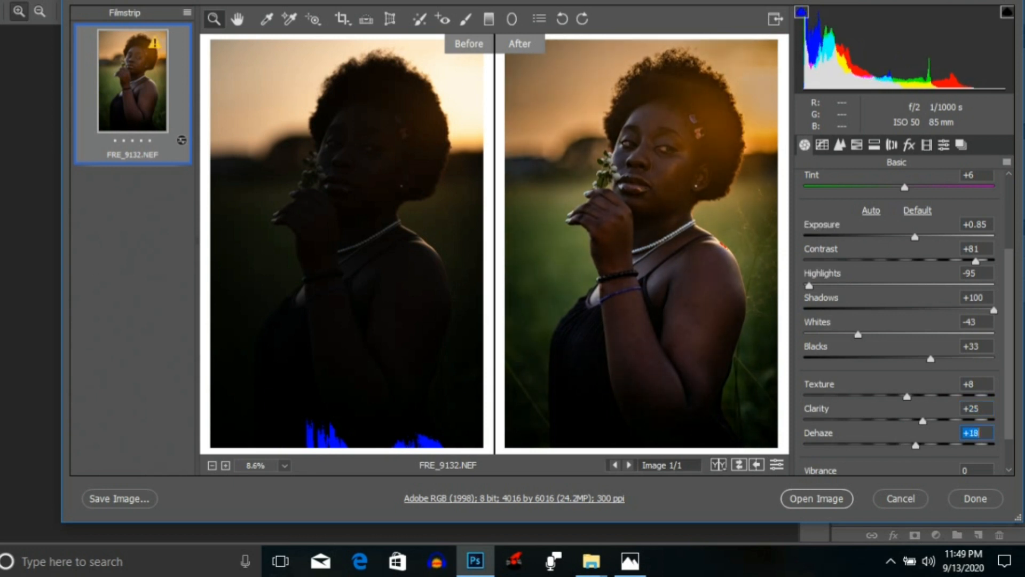
pyautogui.press('Tab')
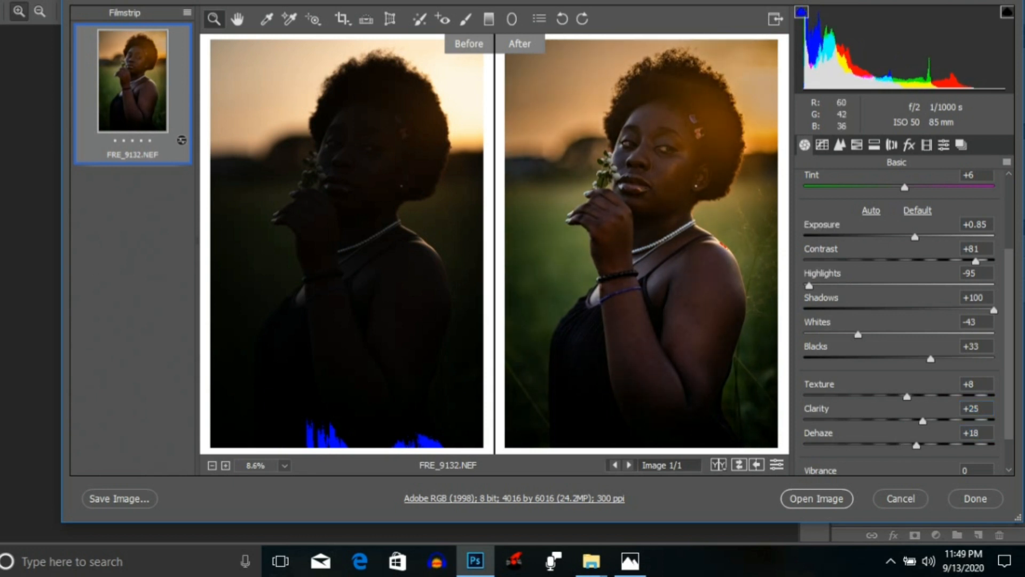
# Inspect the portrait up close and at full frame, and set its Vibrance to +42.
pyautogui.rightClick(652, 39)
pyautogui.click(686, 271)
pyautogui.rightClick(665, 56)
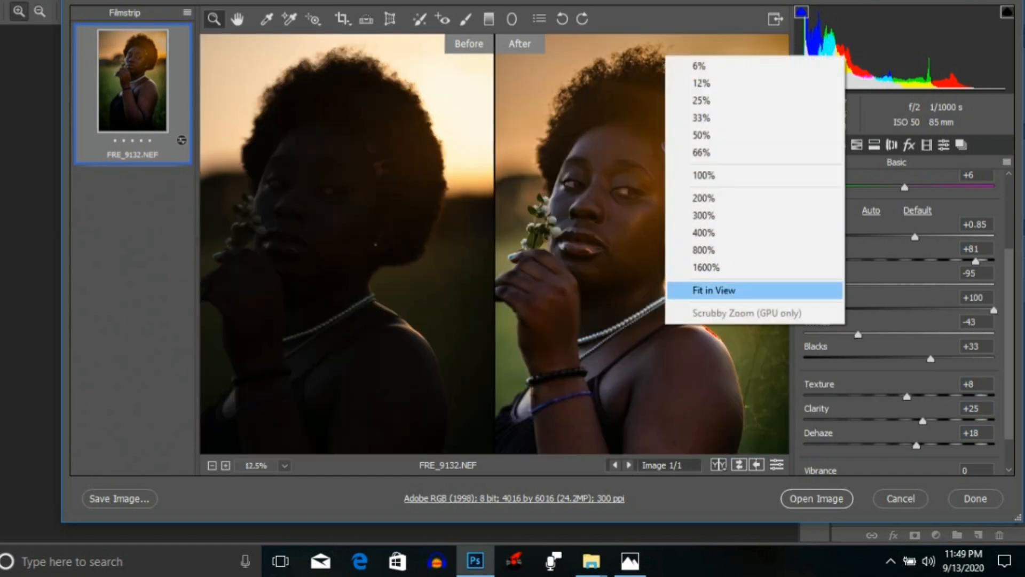
pyautogui.click(714, 290)
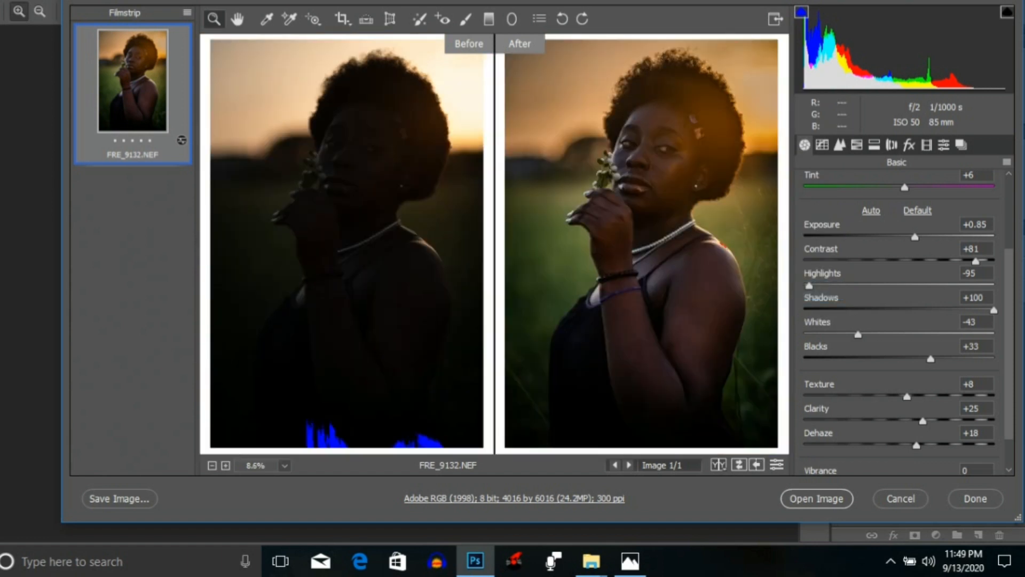
pyautogui.scroll(-2, 908, 321)
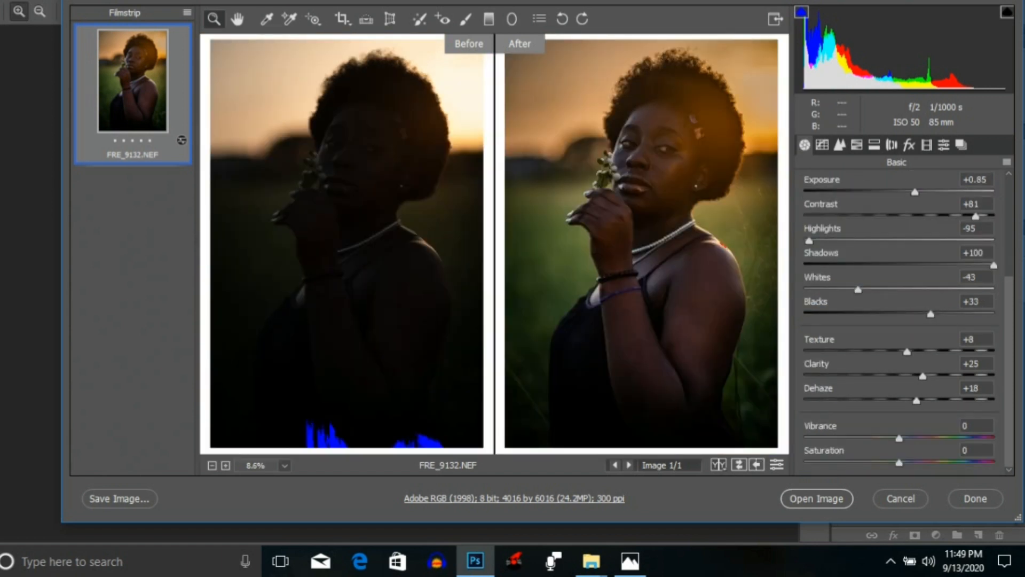
pyautogui.moveTo(899, 438); pyautogui.dragTo(937, 437)
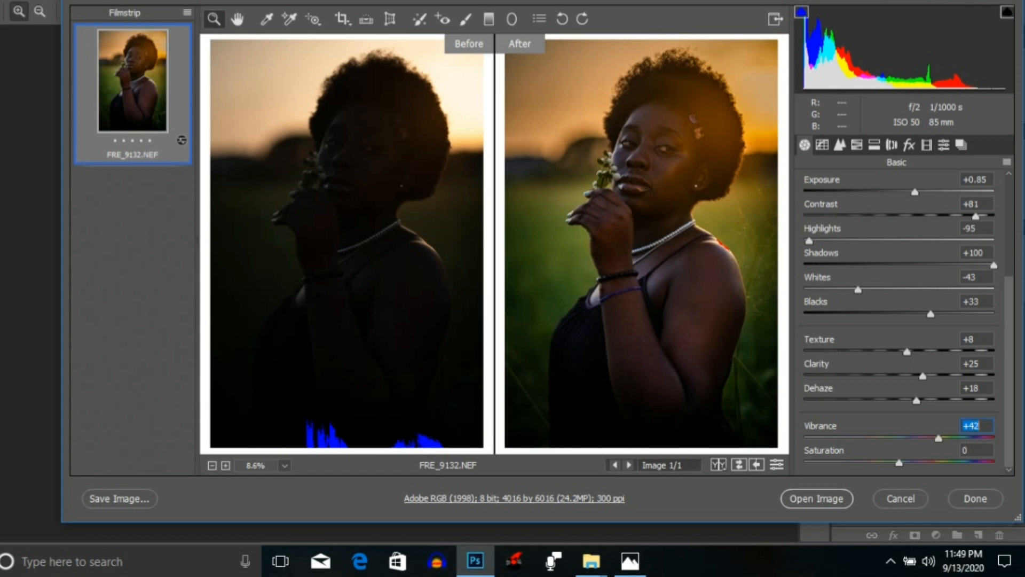
# Bring up the full point Tone Curve for the portrait.
pyautogui.click(822, 145)
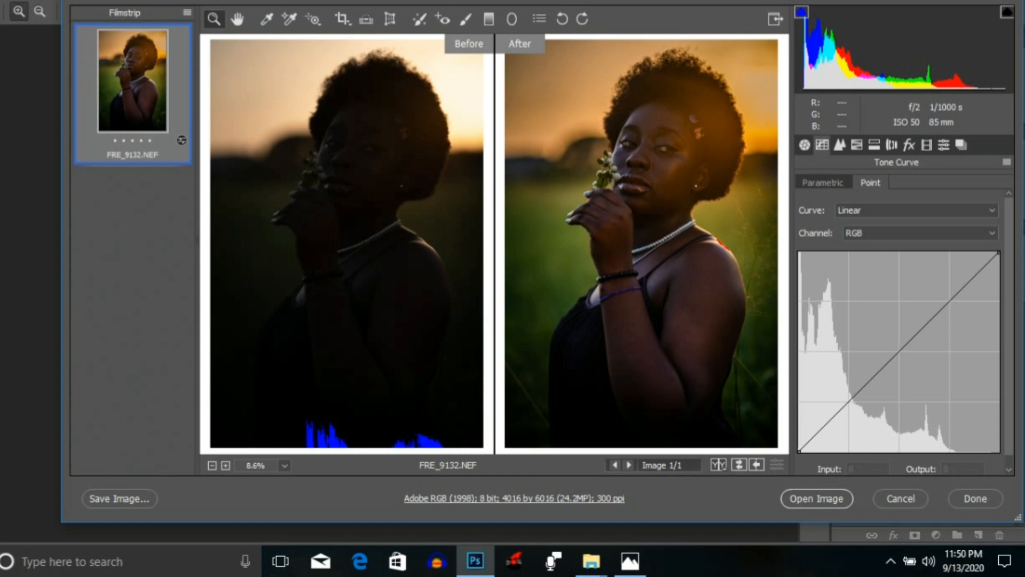
pyautogui.scroll(-1, 905, 332)
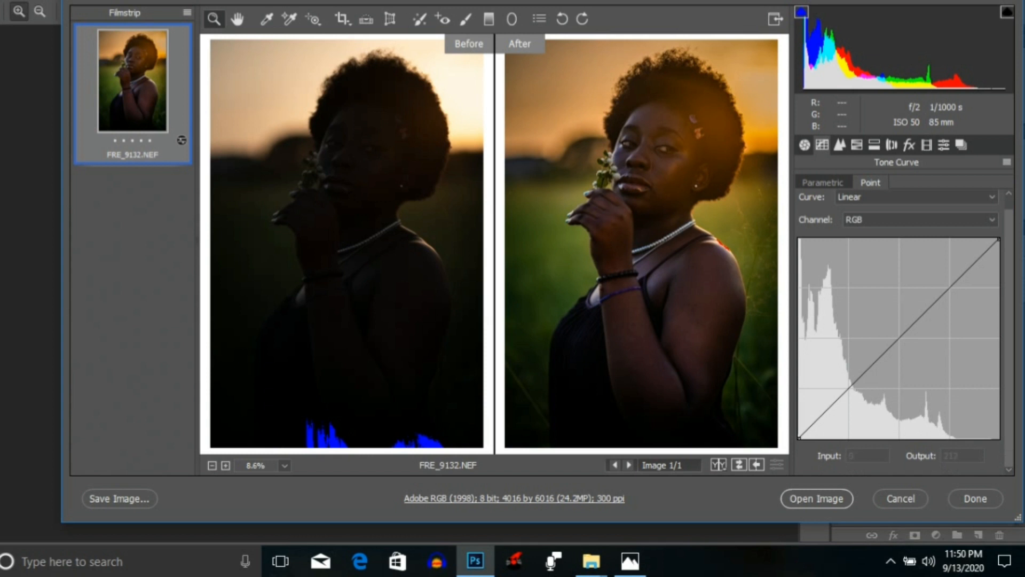
pyautogui.click(920, 219)
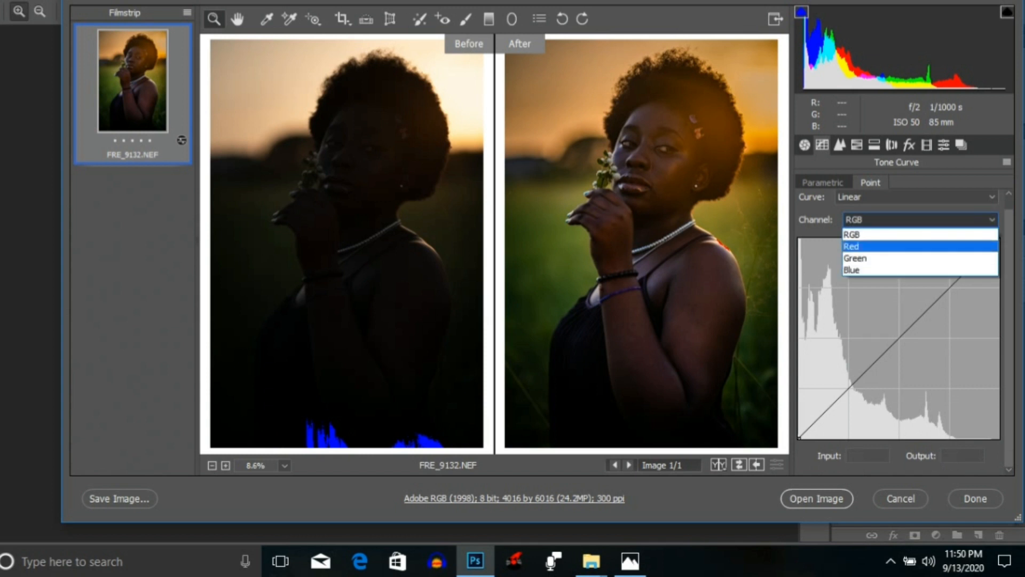
pyautogui.click(912, 246)
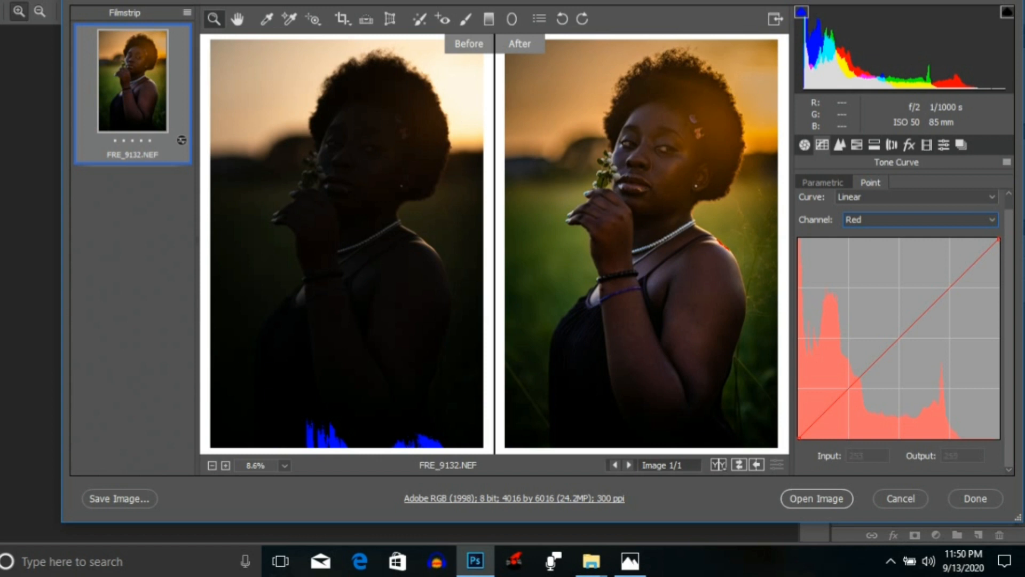
pyautogui.moveTo(998, 240)
pyautogui.mouseDown()
pyautogui.moveTo(997, 323)
pyautogui.moveTo(993, 250)
pyautogui.moveTo(982, 238)
pyautogui.mouseUp()
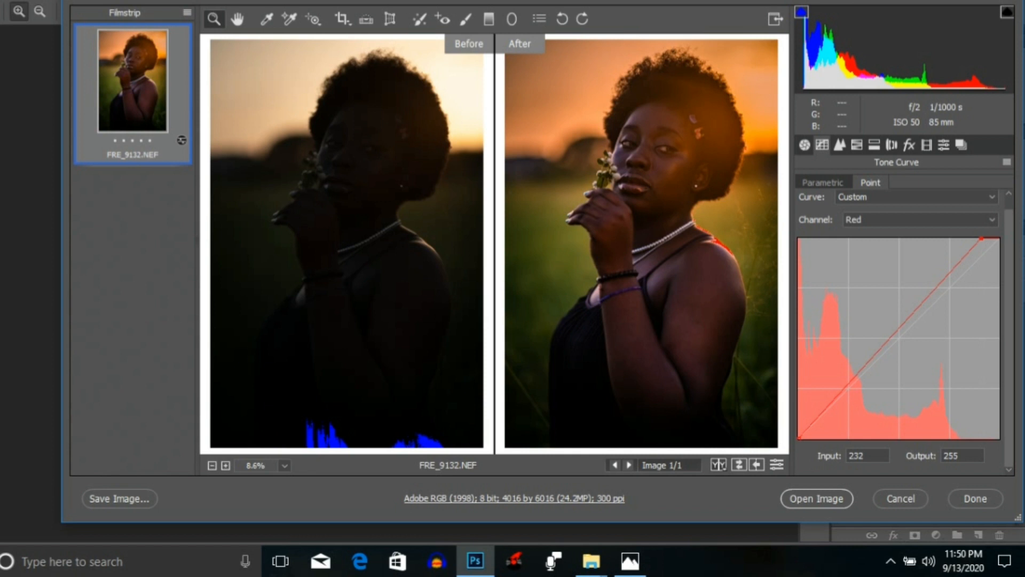
pyautogui.hotkey('ctrl', 'z')
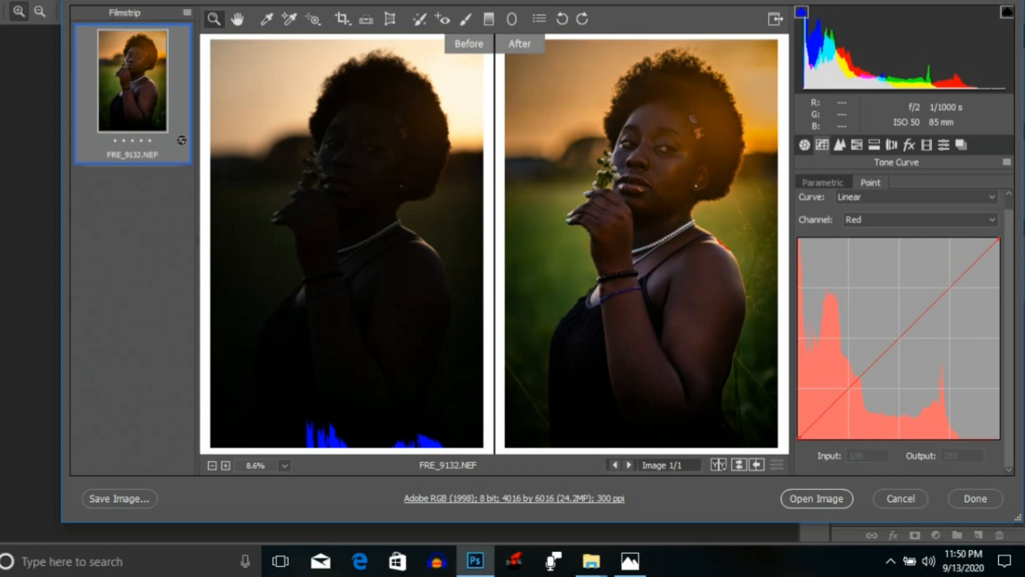
pyautogui.click(920, 220)
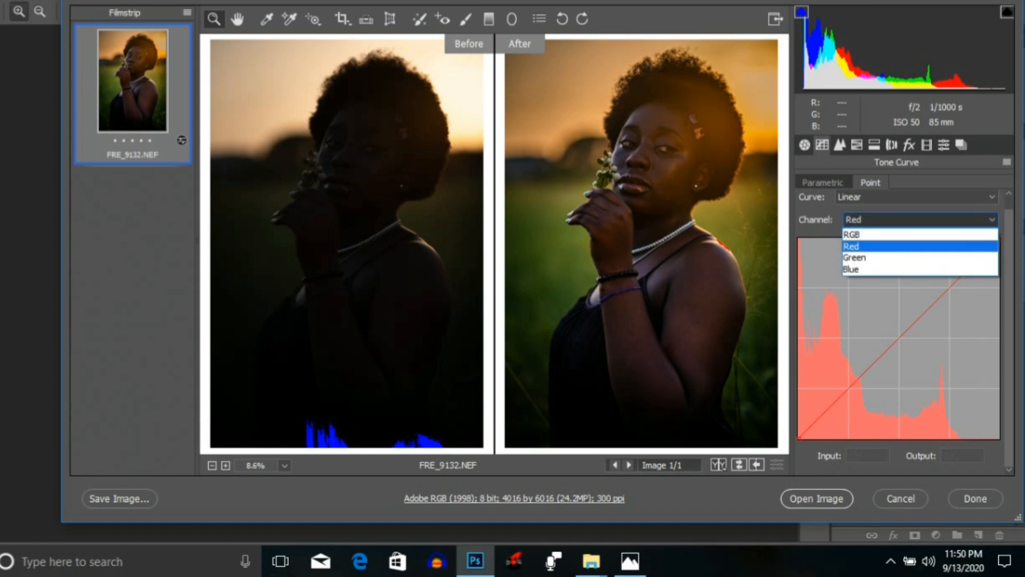
pyautogui.click(872, 259)
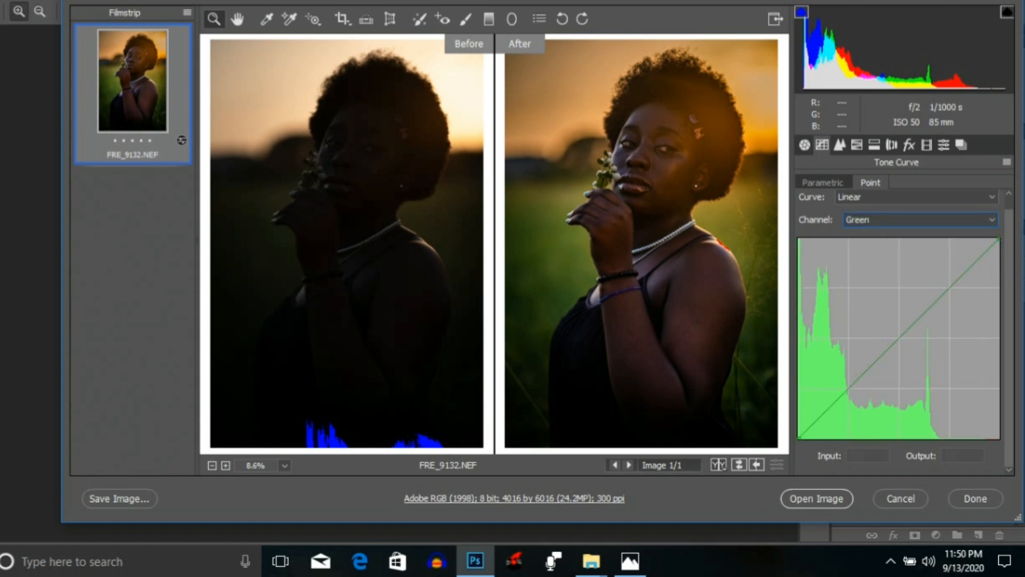
pyautogui.click(920, 220)
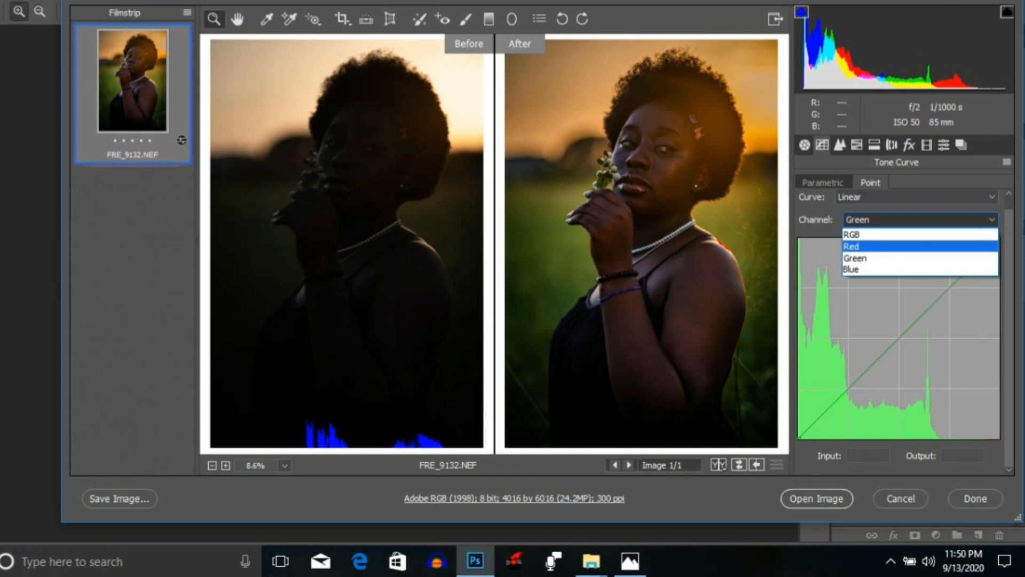
pyautogui.click(865, 246)
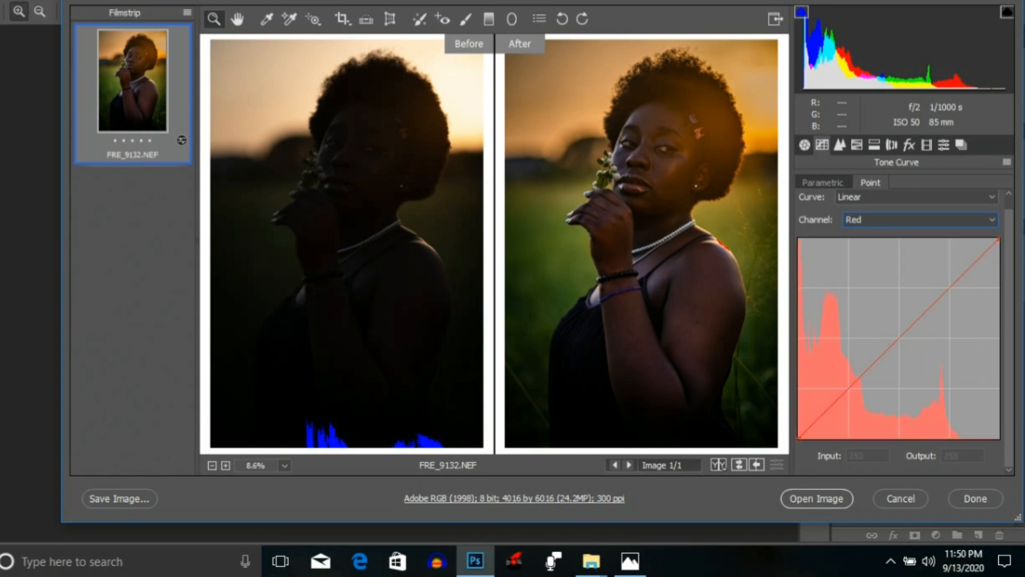
pyautogui.click(998, 240)
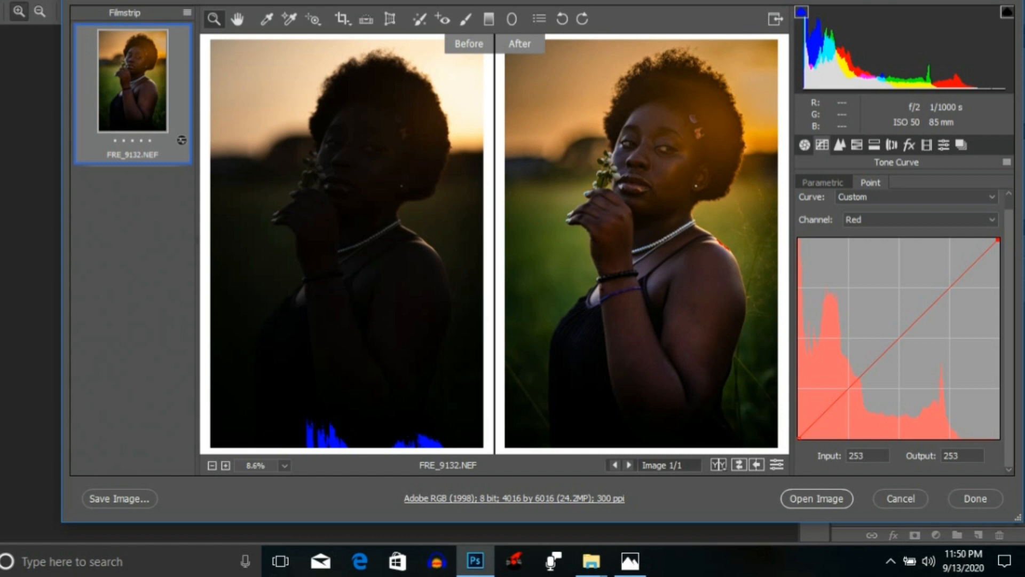
pyautogui.click(865, 219)
pyautogui.click(866, 258)
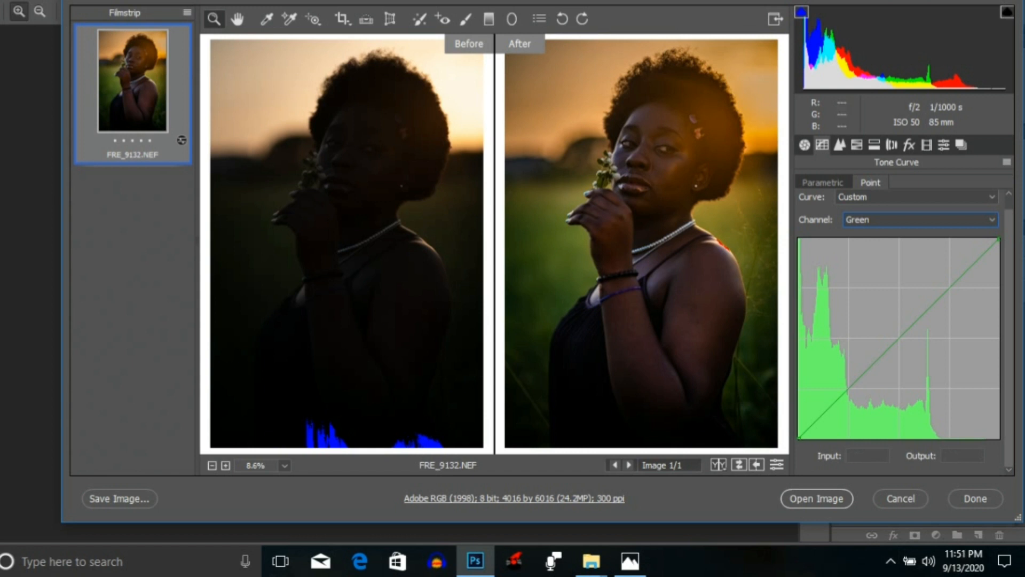
# On the RGB tone curve, lower the white point to output 246 and add a highlights point at input 192, output 205.
pyautogui.click(919, 220)
pyautogui.click(897, 234)
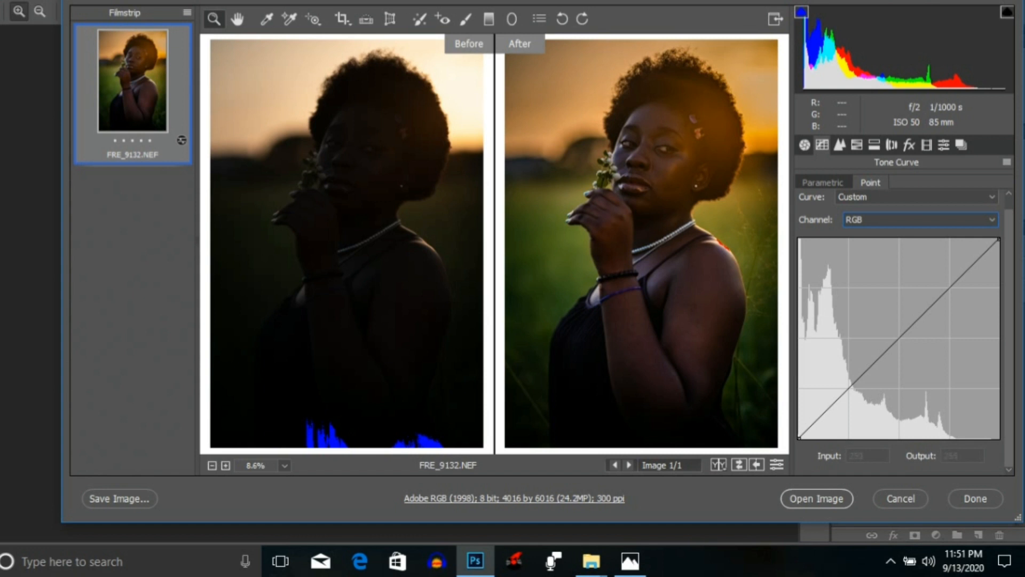
pyautogui.moveTo(999, 239); pyautogui.dragTo(999, 249)
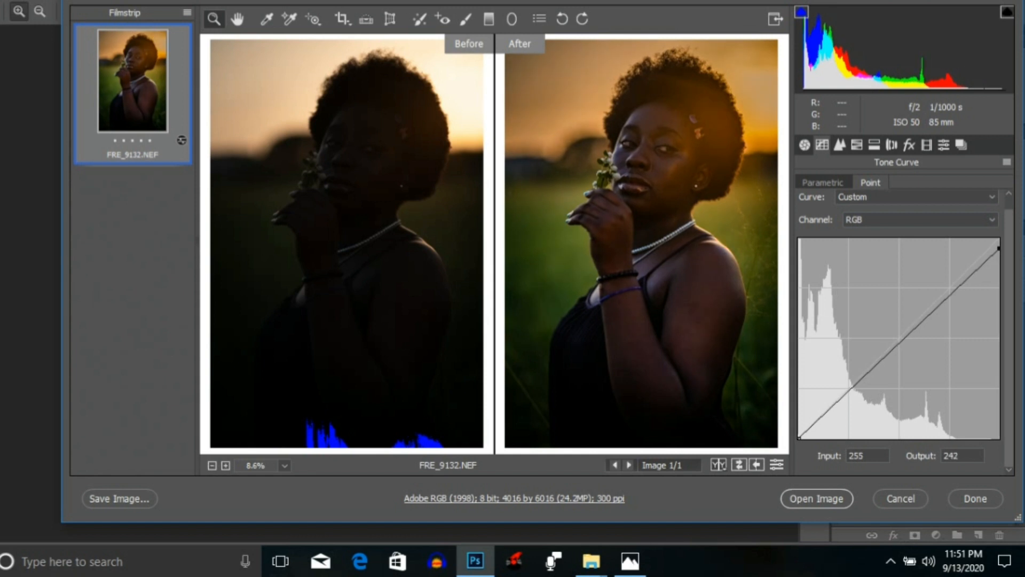
pyautogui.moveTo(955, 291); pyautogui.dragTo(944, 280)
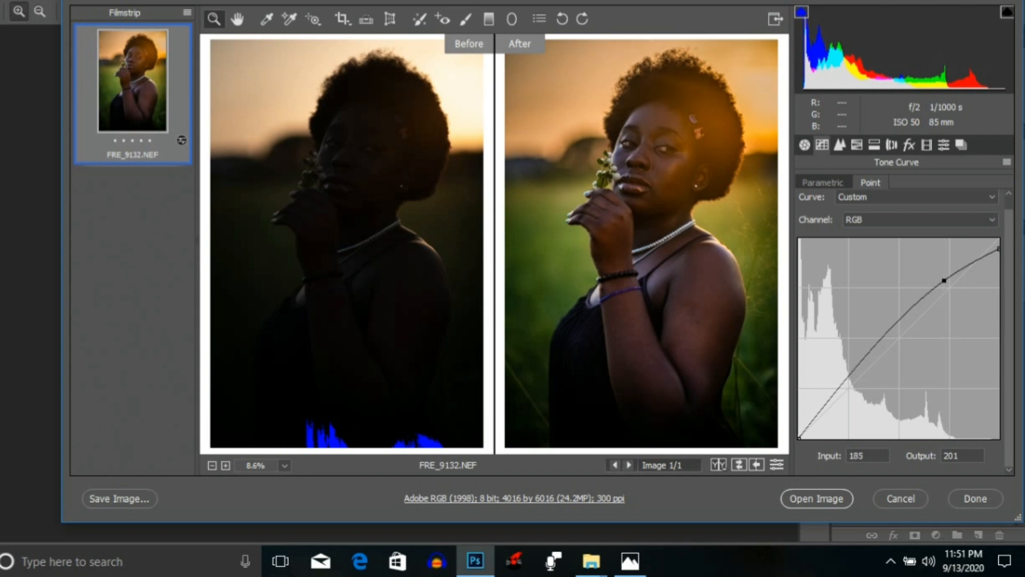
pyautogui.moveTo(1000, 249); pyautogui.dragTo(999, 245)
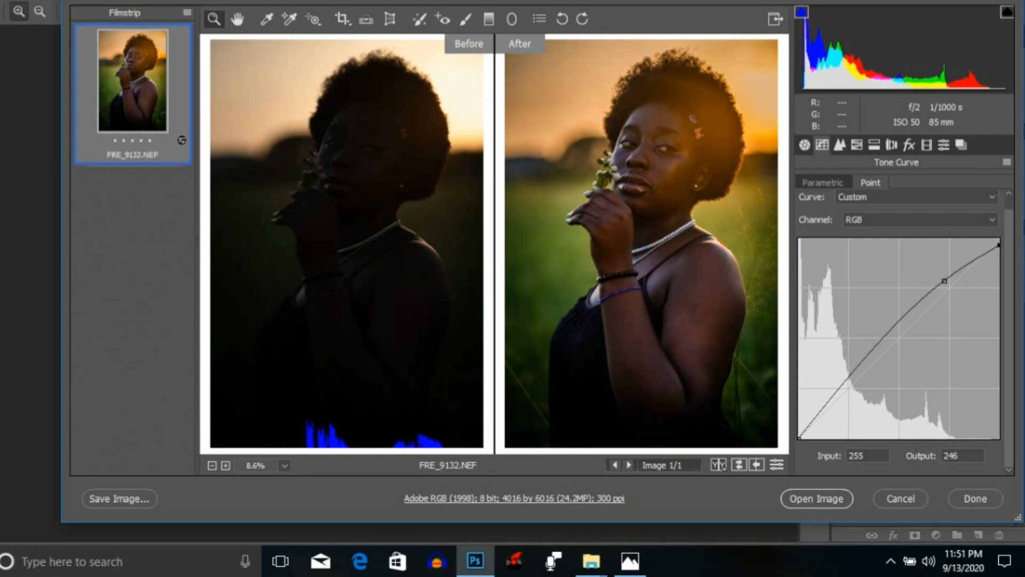
pyautogui.moveTo(944, 281); pyautogui.dragTo(950, 277)
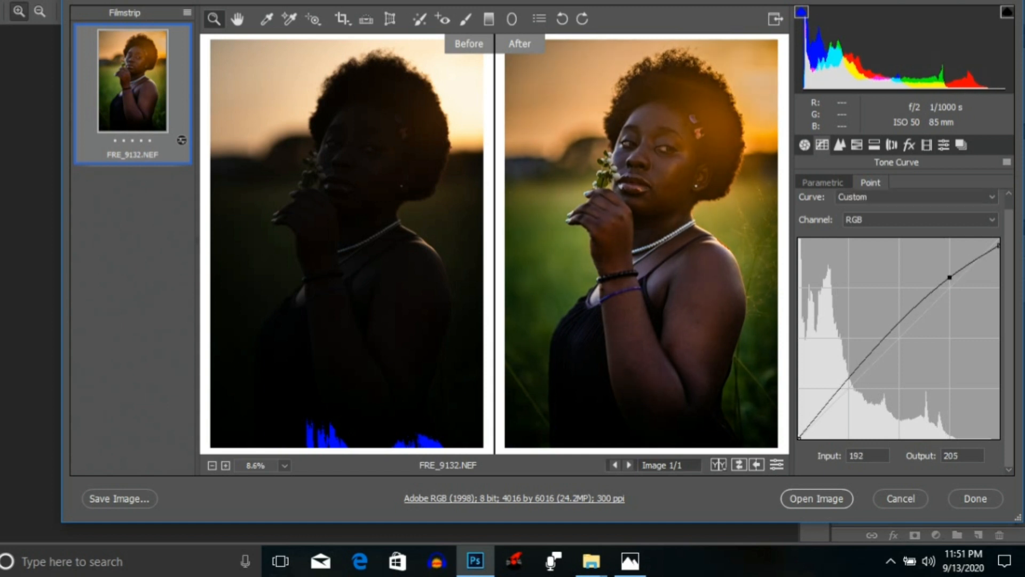
# On the RGB tone curve, add points at input 128, output 130 and input 64, output 65, and lift the black point to output 18.
pyautogui.moveTo(892, 329); pyautogui.dragTo(899, 337)
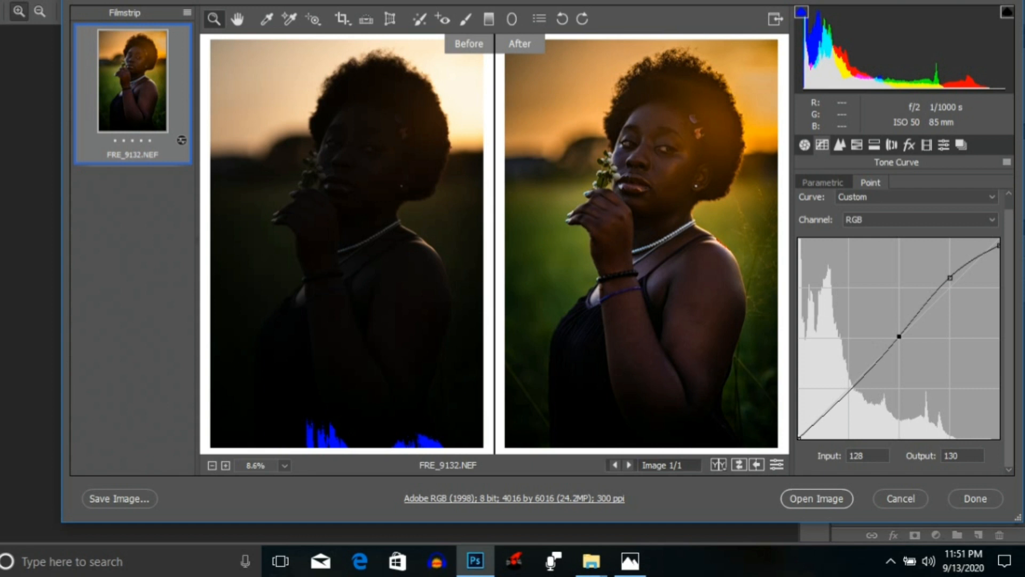
pyautogui.moveTo(799, 438); pyautogui.dragTo(799, 424)
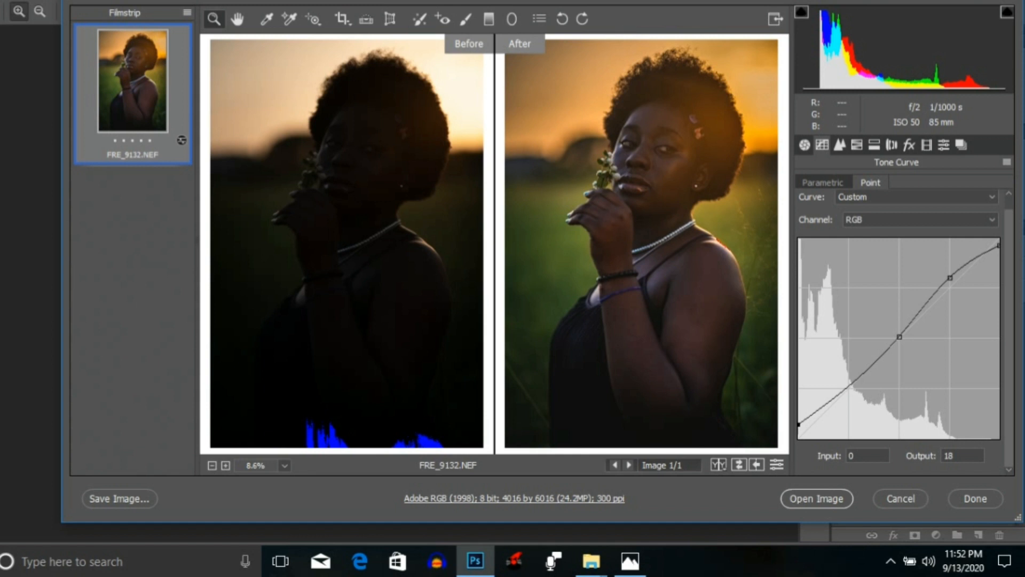
pyautogui.click(848, 388)
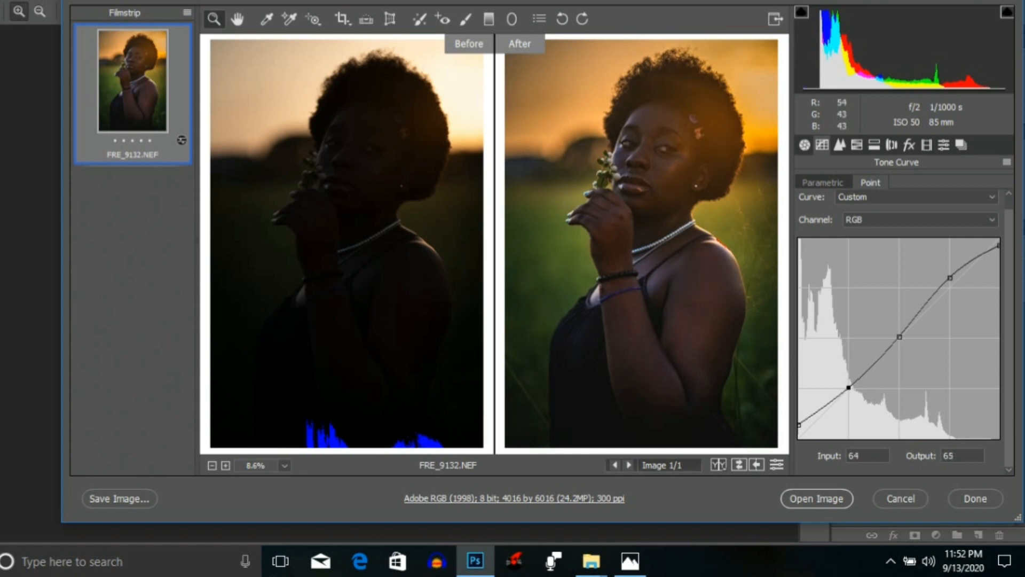
# Compare the portrait with and without the tone curve edits, viewing it up close and at full frame.
pyautogui.click(777, 465)
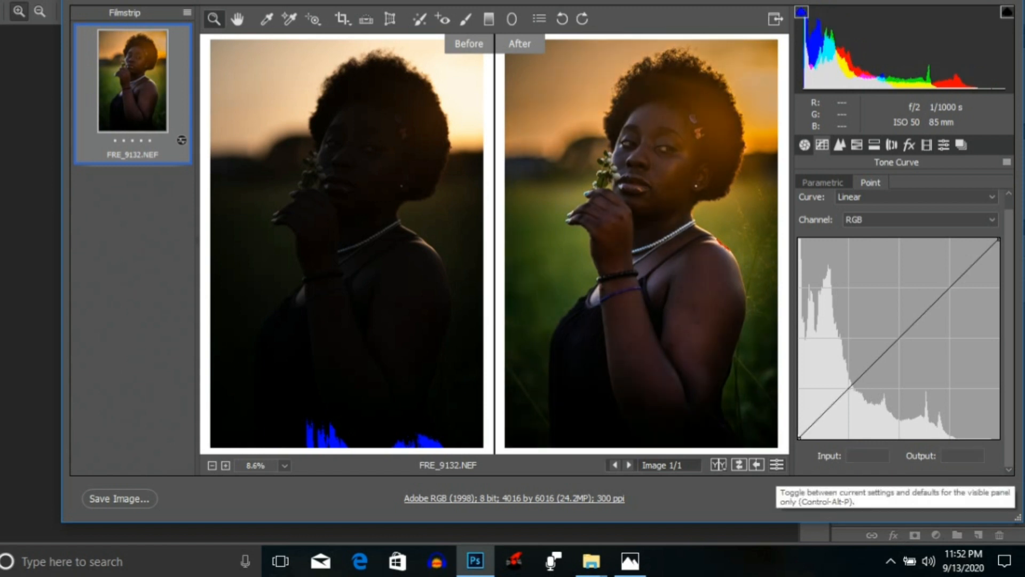
pyautogui.click(777, 465)
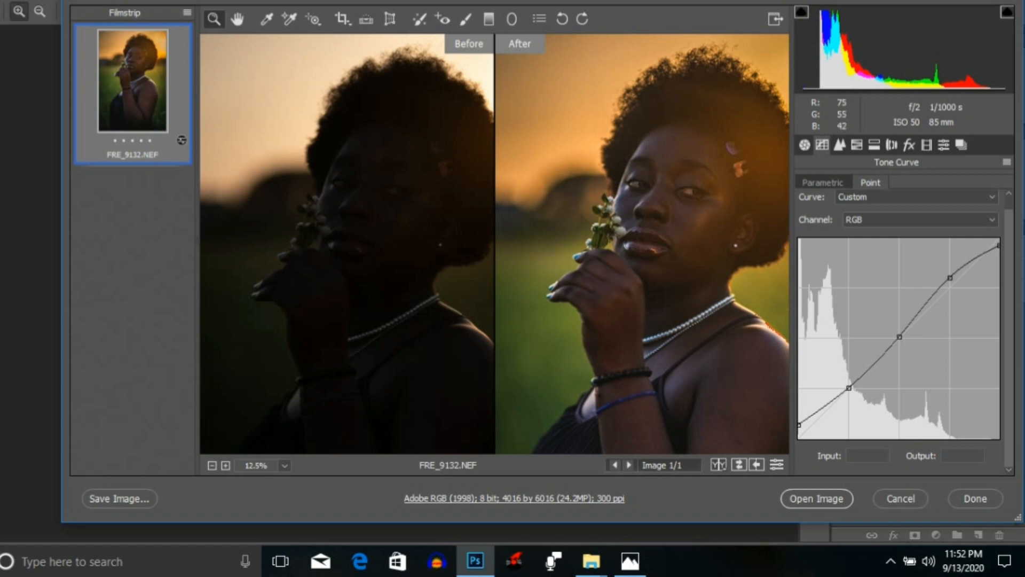
pyautogui.rightClick(705, 62)
pyautogui.click(744, 296)
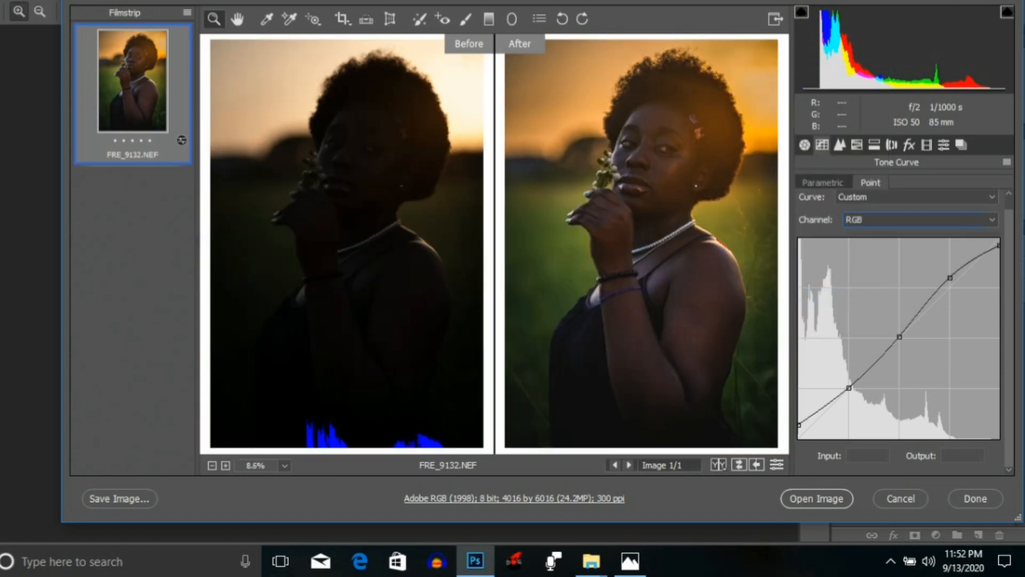
# On the Red curve, set the white point to 255/255, anchor the shadows at 63/63 and lift the black point to output 20.
pyautogui.click(921, 219)
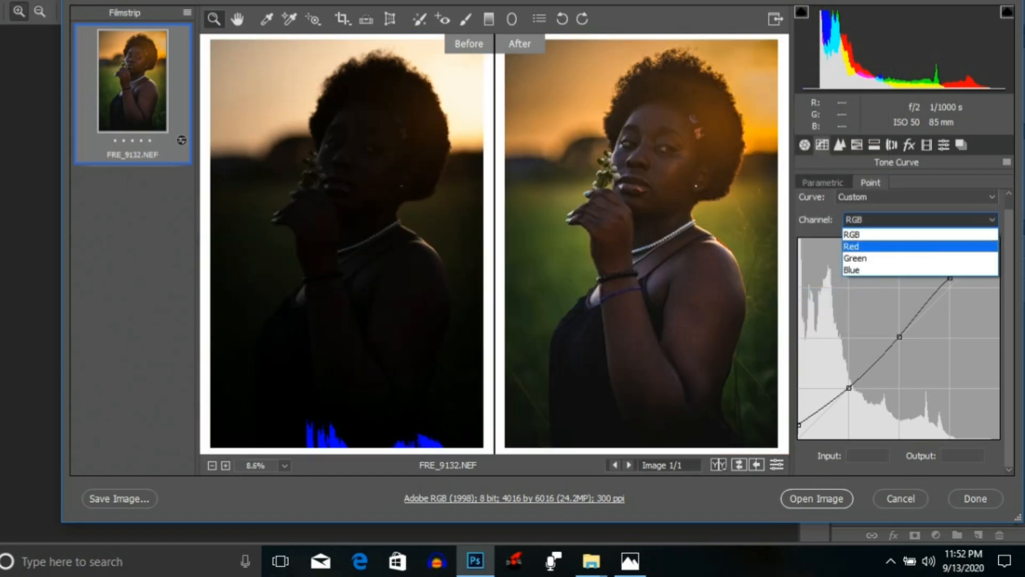
pyautogui.click(902, 247)
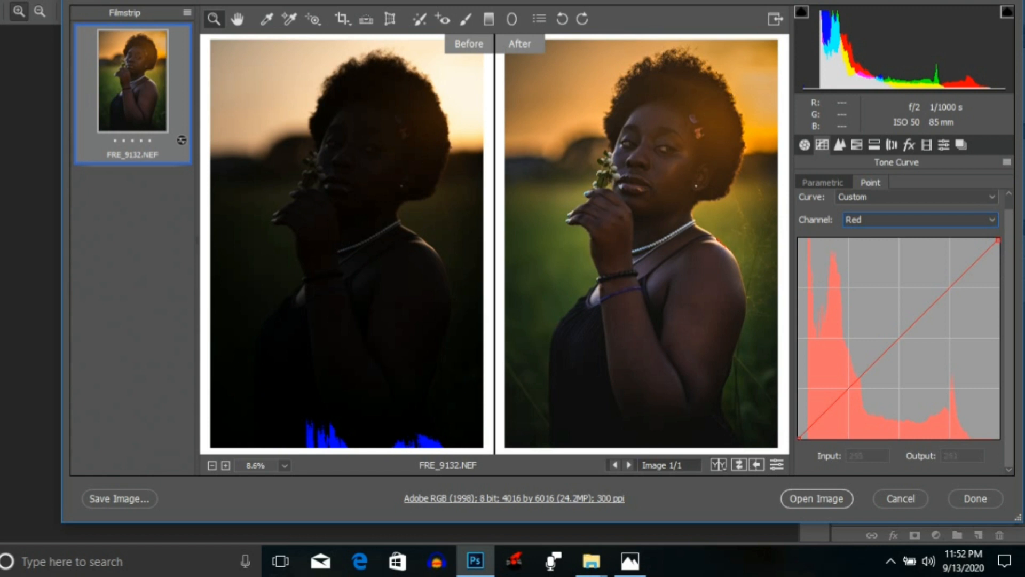
pyautogui.moveTo(998, 240)
pyautogui.mouseDown()
pyautogui.moveTo(974, 240)
pyautogui.moveTo(1000, 238)
pyautogui.mouseUp()
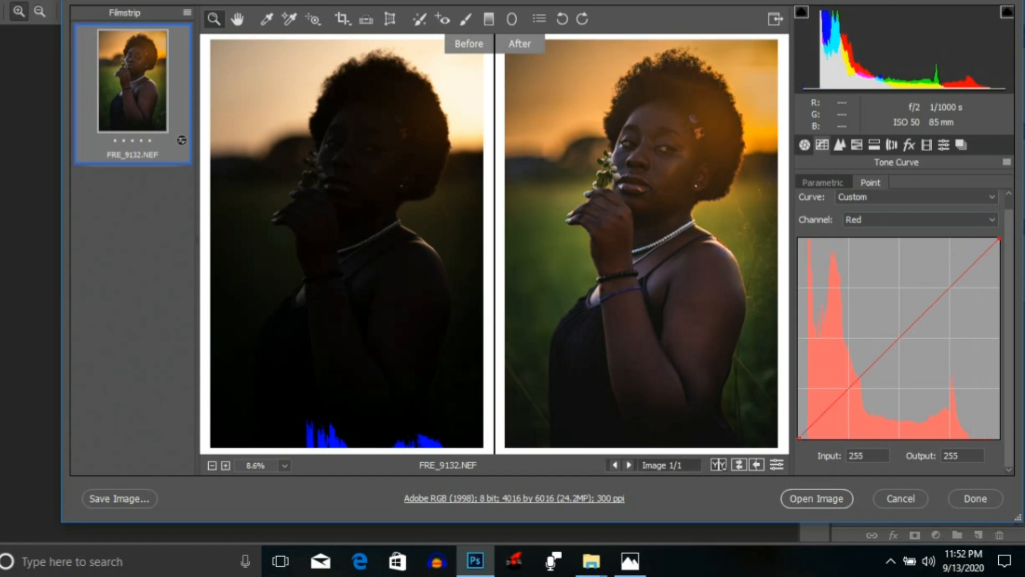
pyautogui.click(847, 389)
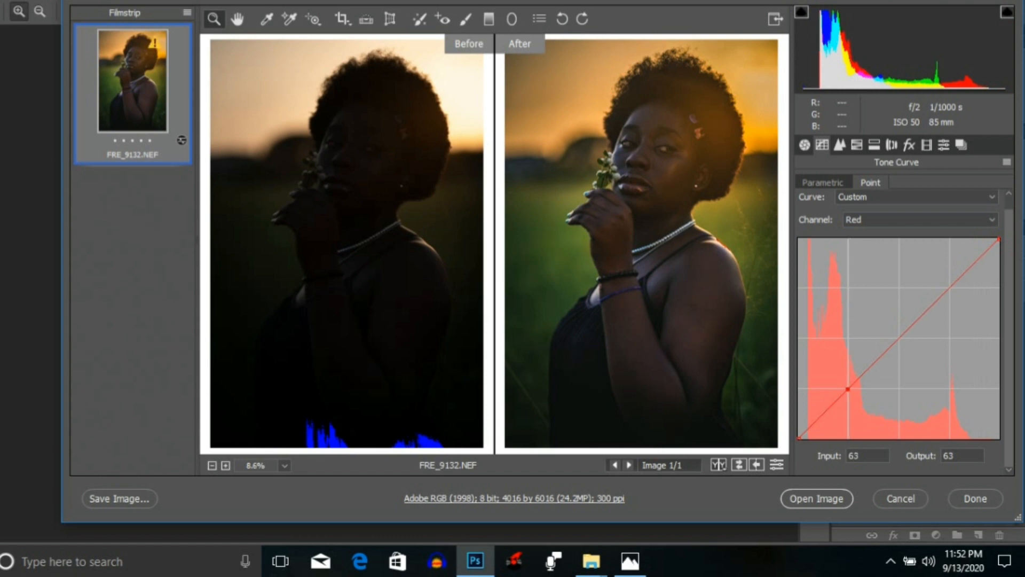
pyautogui.moveTo(799, 438); pyautogui.dragTo(799, 423)
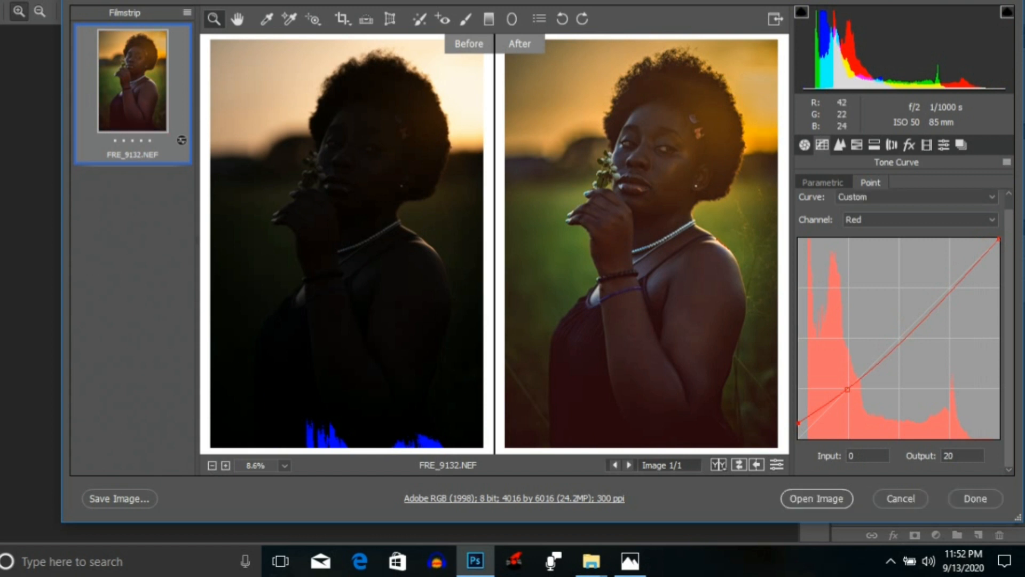
pyautogui.click(566, 422)
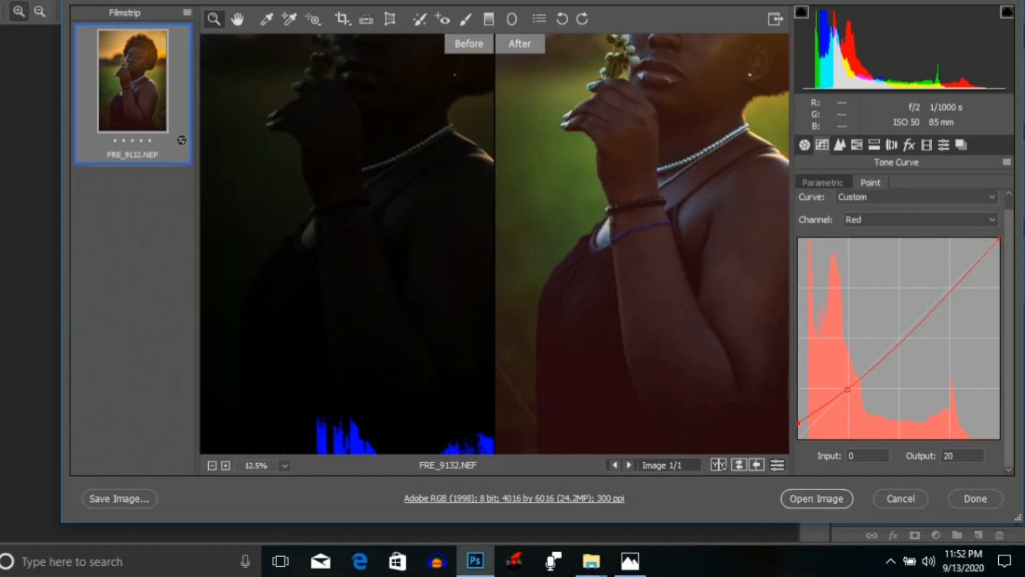
# Compare the portrait with the tone curve edits switched off and on, ending with the whole image fitted in view.
pyautogui.click(777, 464)
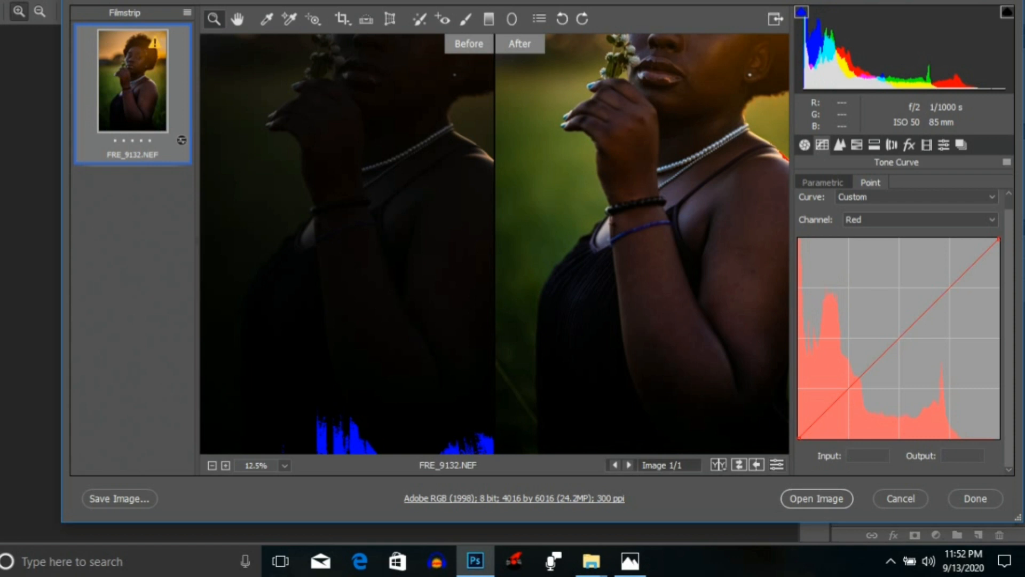
pyautogui.rightClick(702, 176)
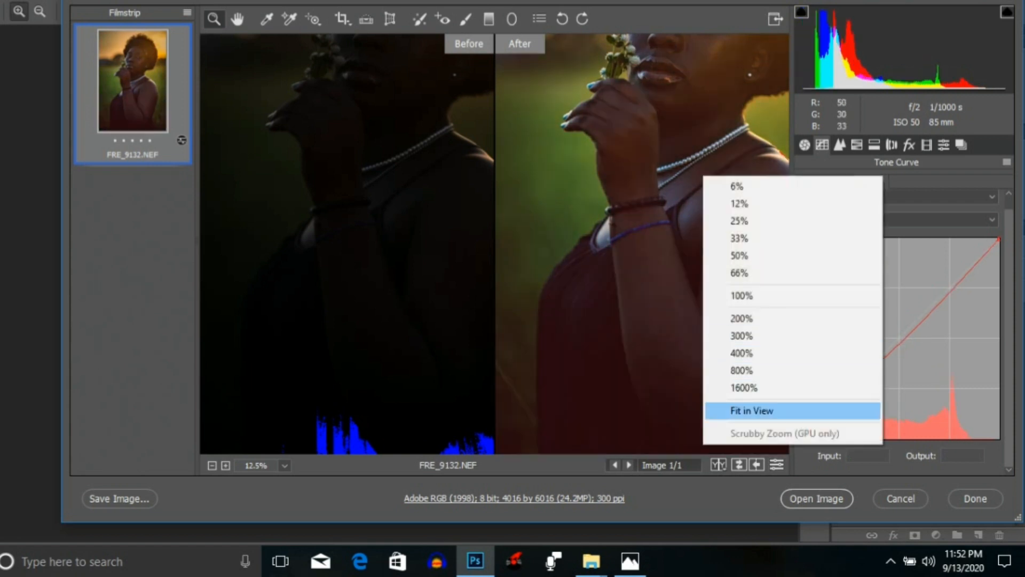
pyautogui.click(737, 408)
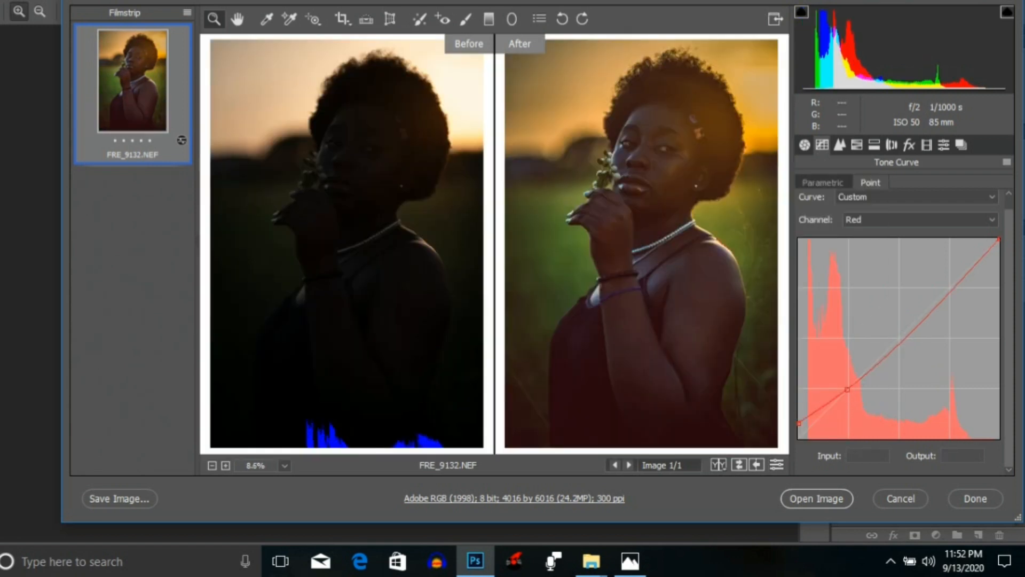
# On the parametric tone curve, raise Highlights to +34 and, after a small test adjustment, set Darks to 0.
pyautogui.click(823, 183)
pyautogui.scroll(-1, 899, 332)
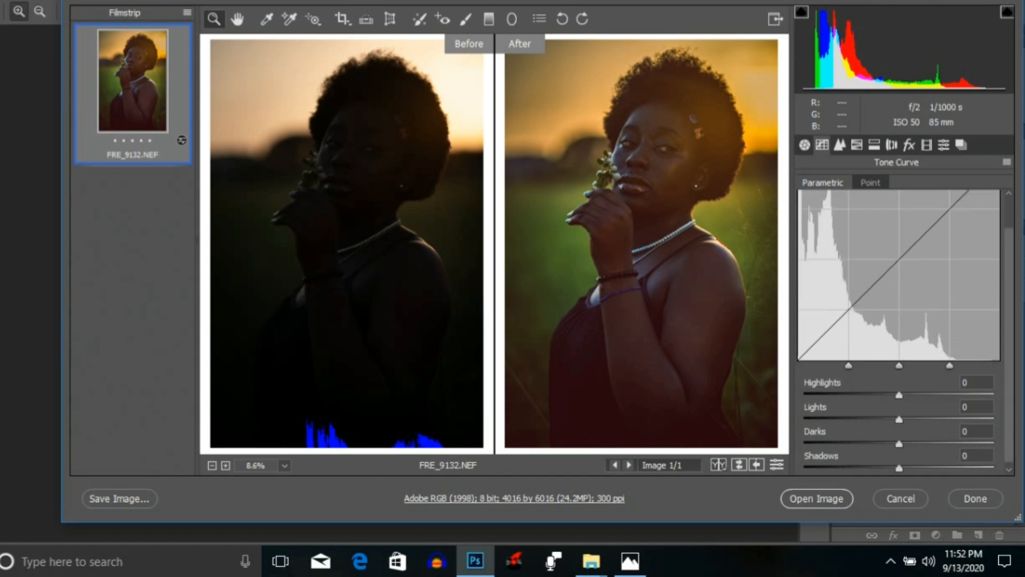
pyautogui.scroll(-1, 899, 331)
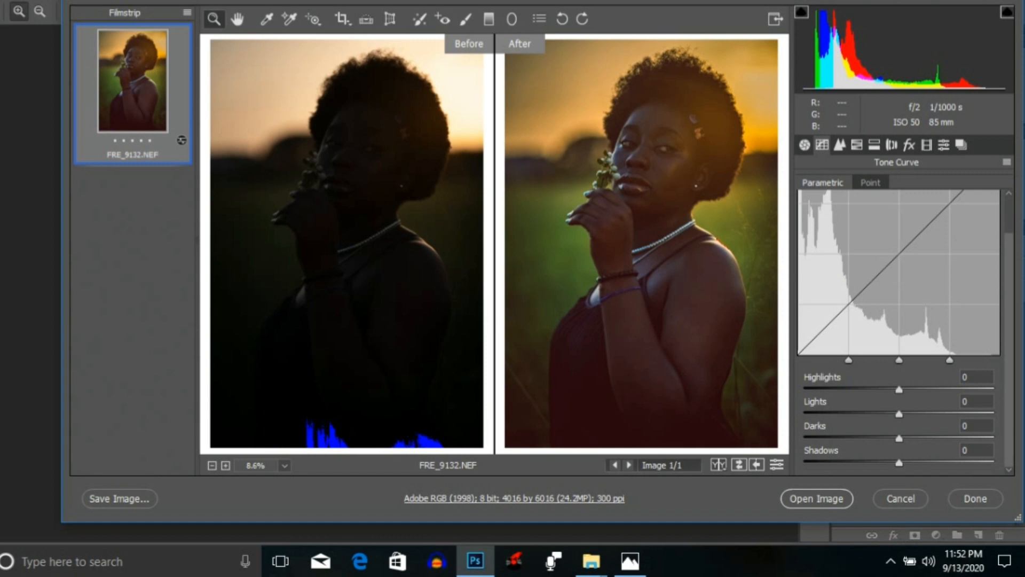
pyautogui.moveTo(899, 390); pyautogui.dragTo(932, 390)
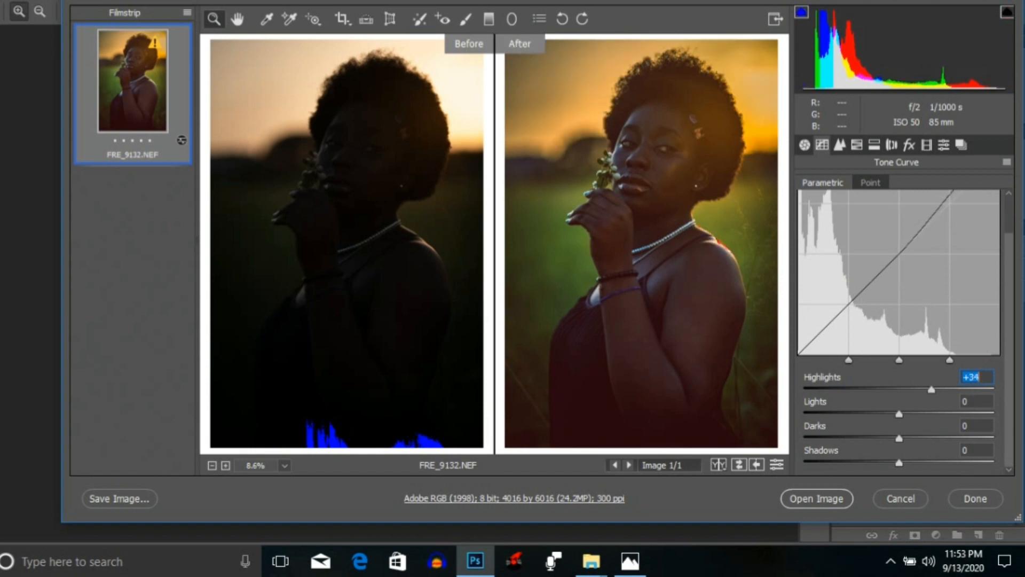
pyautogui.moveTo(899, 438)
pyautogui.mouseDown()
pyautogui.moveTo(967, 439)
pyautogui.moveTo(901, 438)
pyautogui.mouseUp()
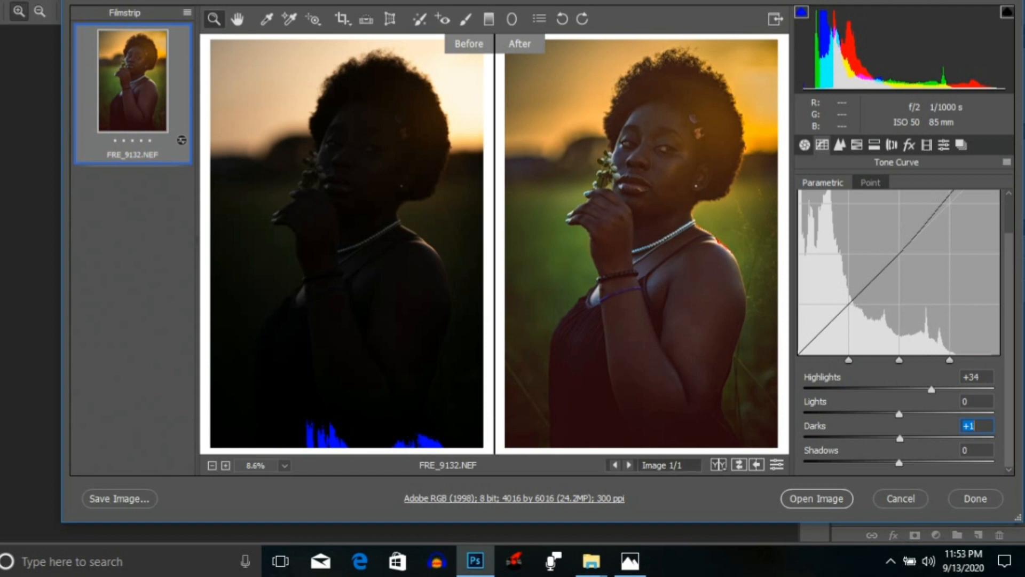
pyautogui.write('0')
pyautogui.click(840, 145)
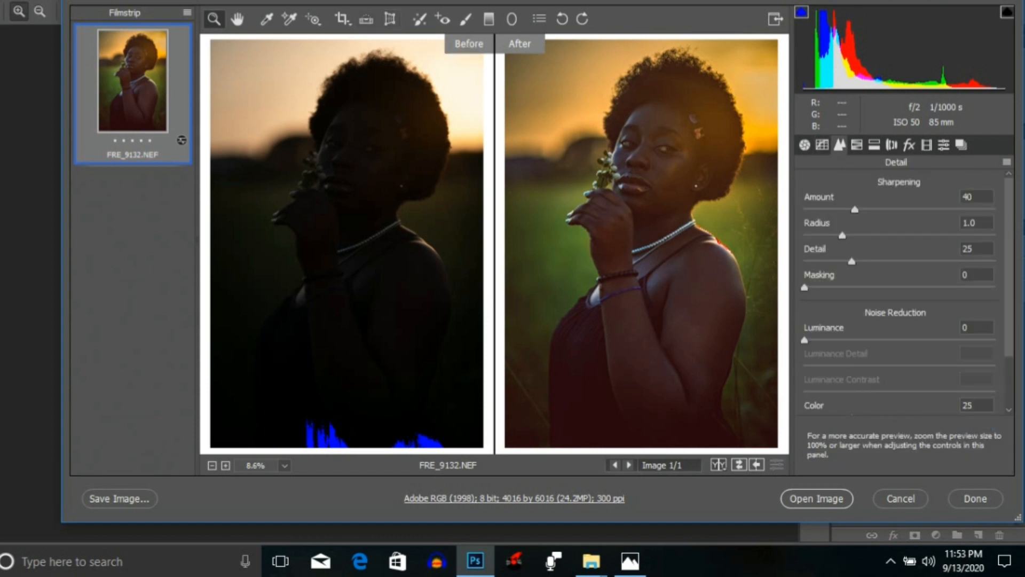
pyautogui.click(857, 145)
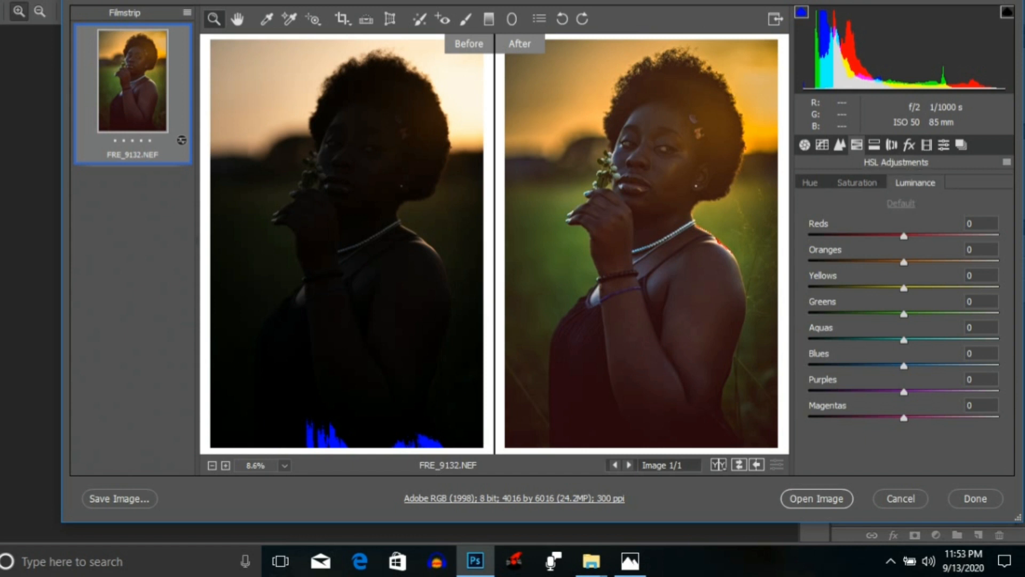
pyautogui.click(810, 183)
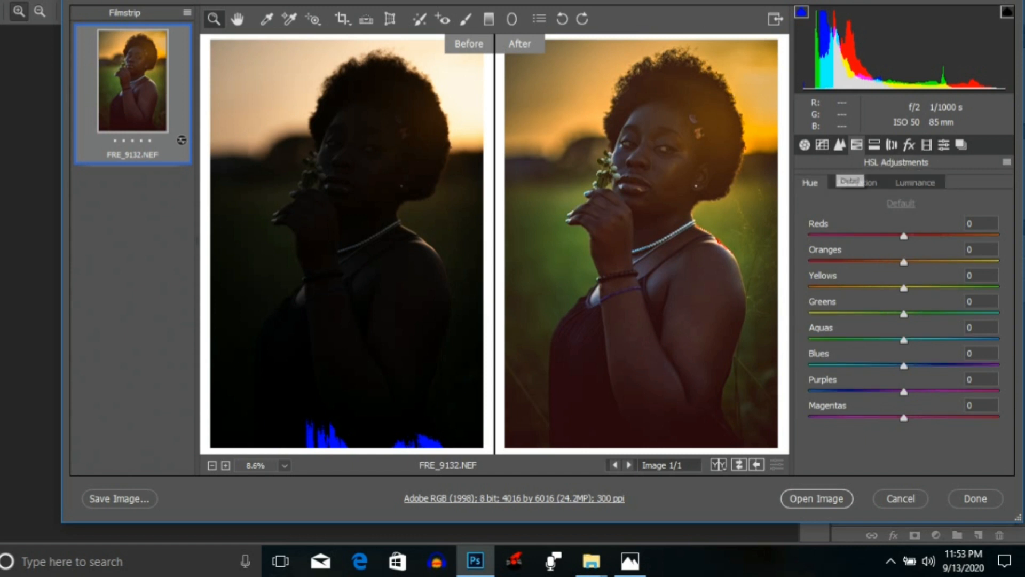
# Switch the point tone curve to the Blue channel and anchor its black point at input 0, output 0.
pyautogui.click(822, 145)
pyautogui.click(871, 182)
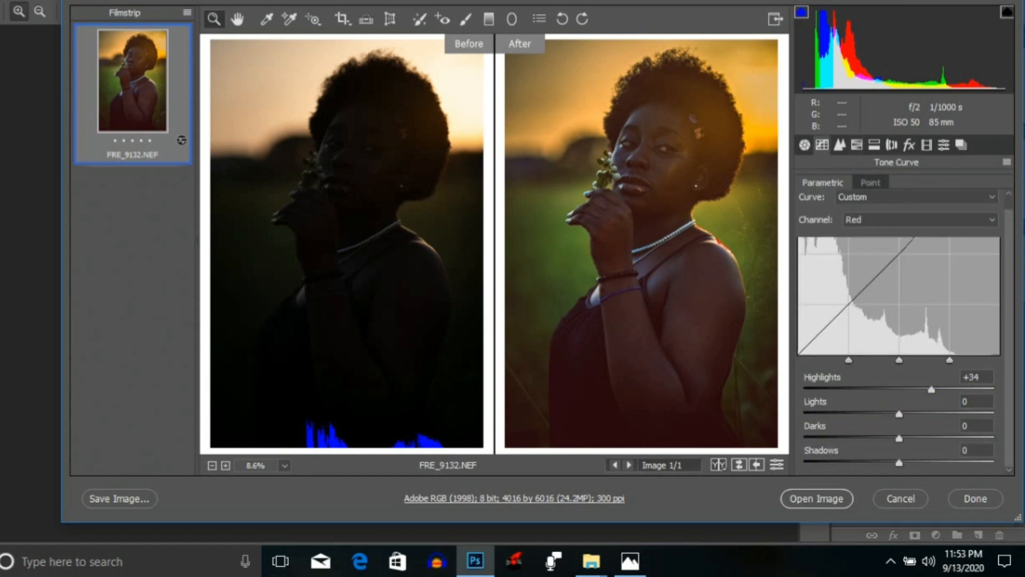
pyautogui.click(920, 219)
pyautogui.click(865, 270)
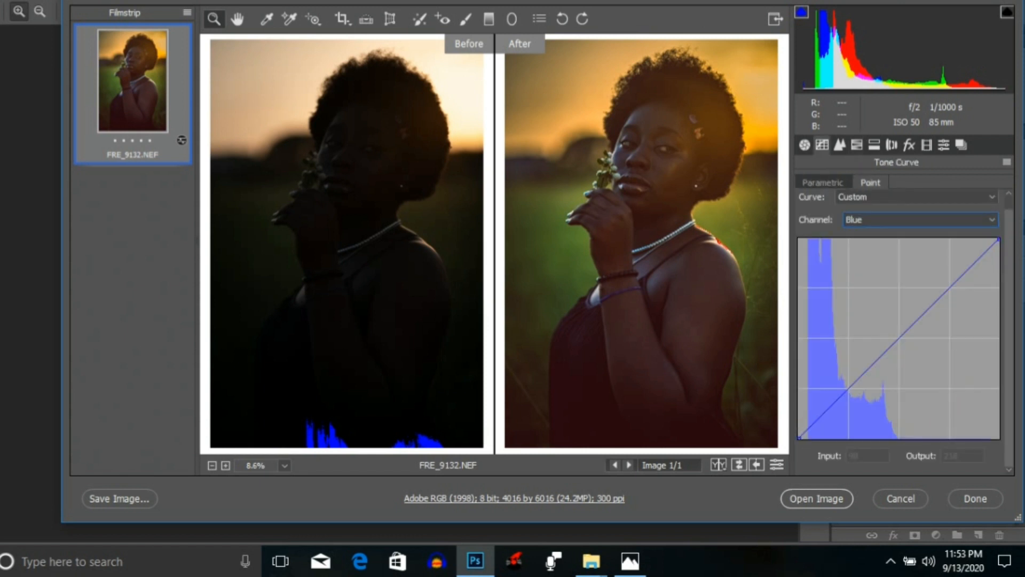
pyautogui.click(886, 219)
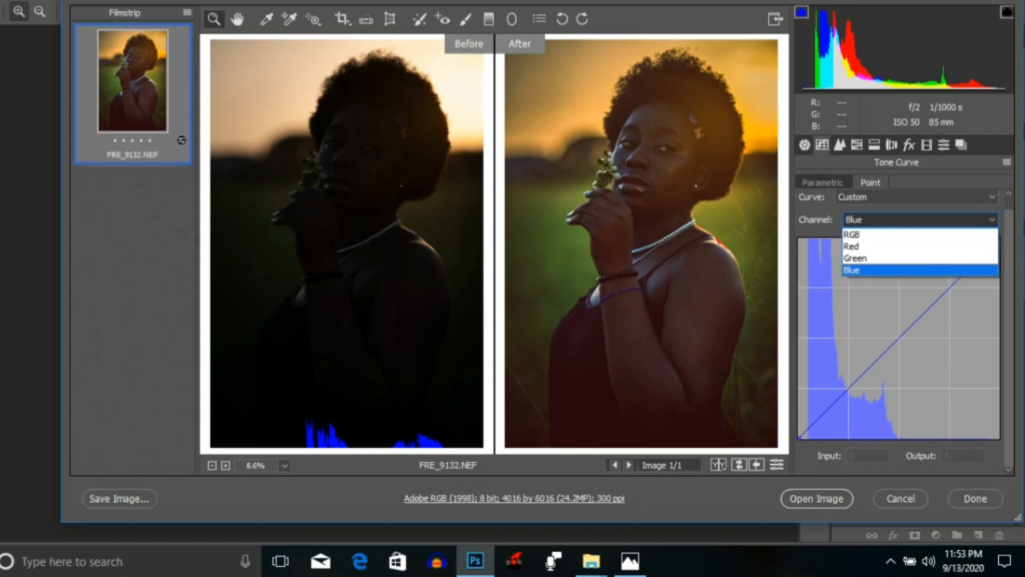
pyautogui.click(865, 270)
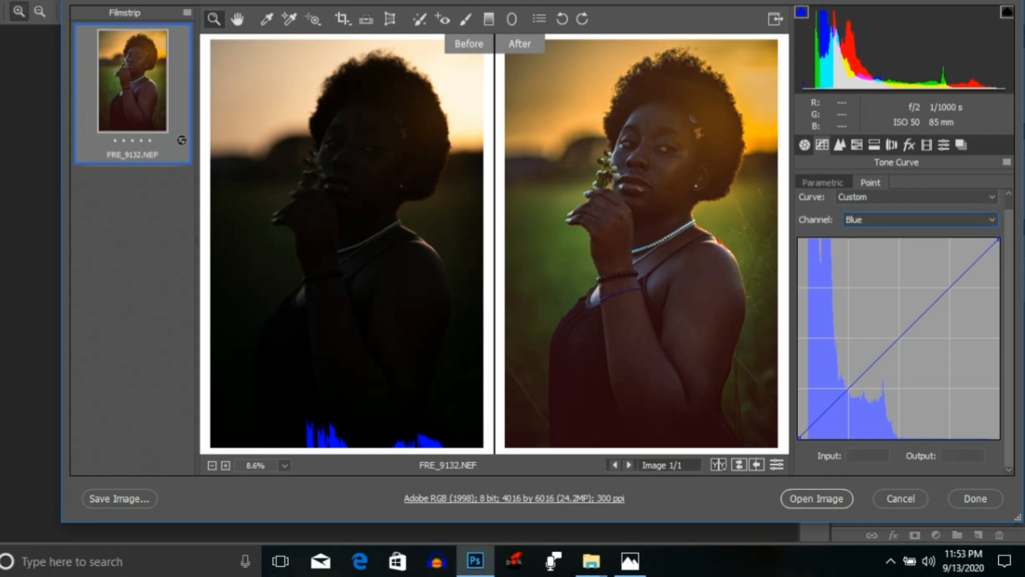
pyautogui.moveTo(800, 438)
pyautogui.mouseDown()
pyautogui.moveTo(799, 411)
pyautogui.moveTo(799, 438)
pyautogui.mouseUp()
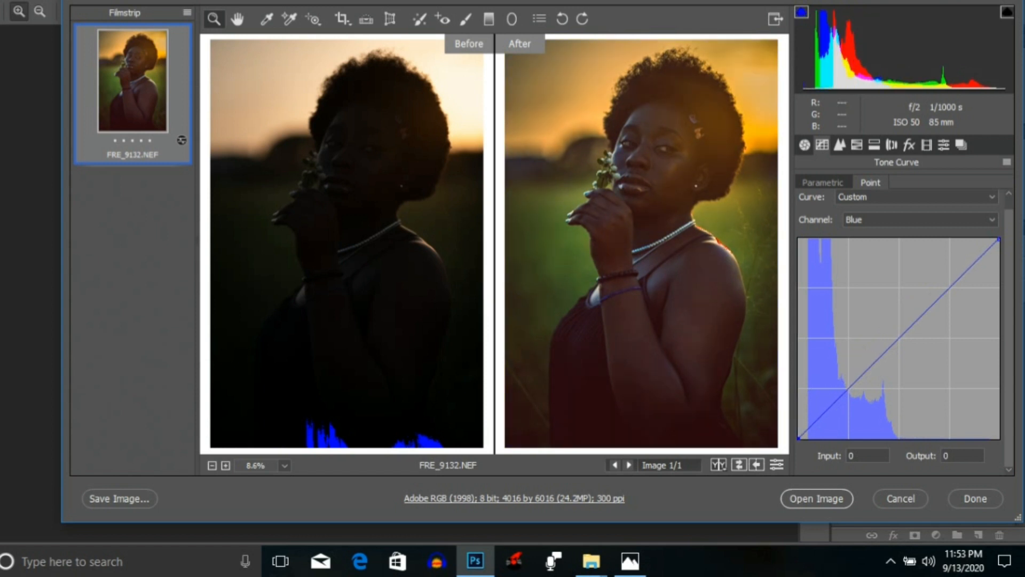
# In the HSL adjustments, set the Oranges hue to -17 and check the skin tone up close and at full frame.
pyautogui.click(857, 145)
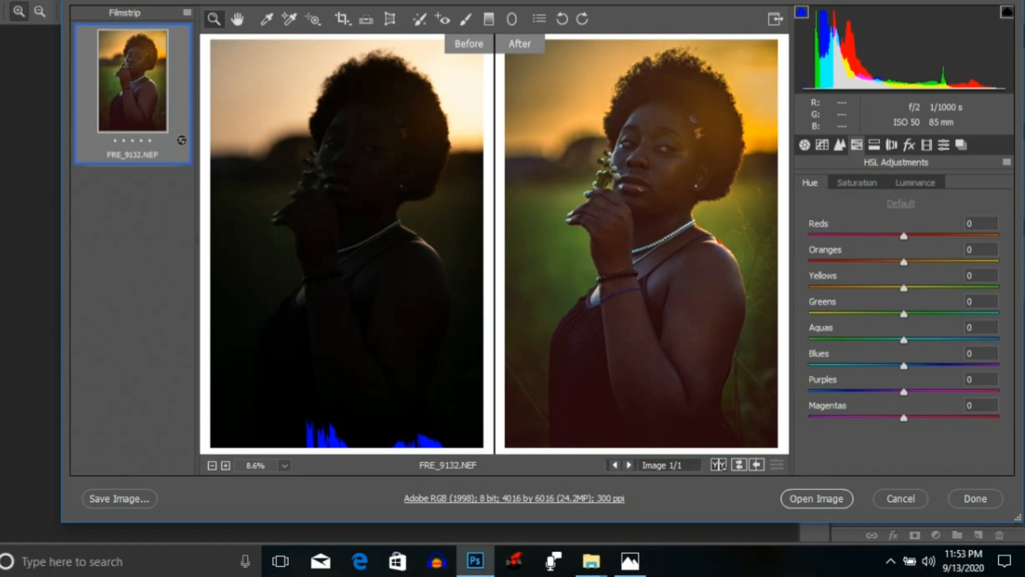
pyautogui.moveTo(904, 262); pyautogui.dragTo(888, 262)
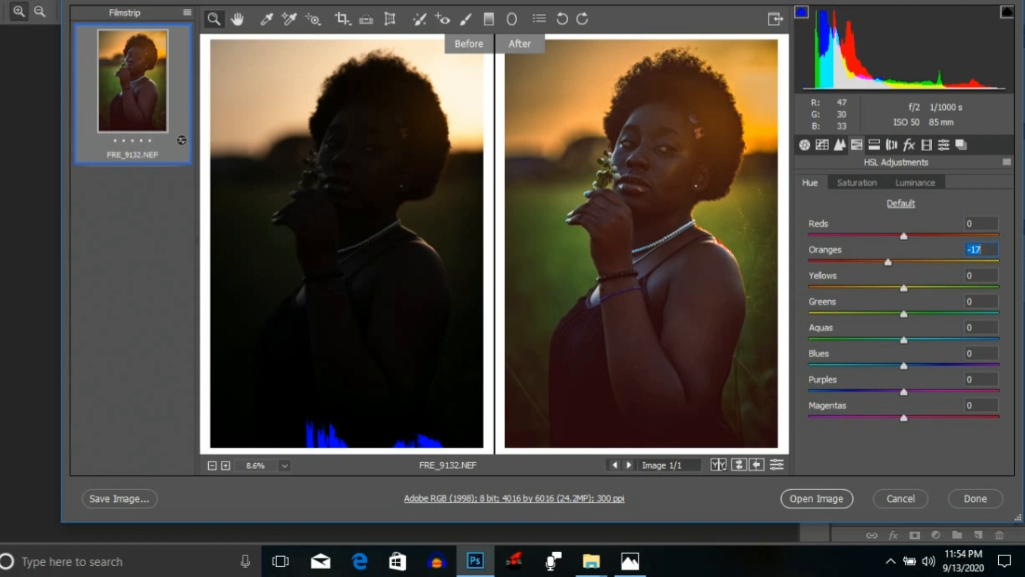
pyautogui.click(633, 295)
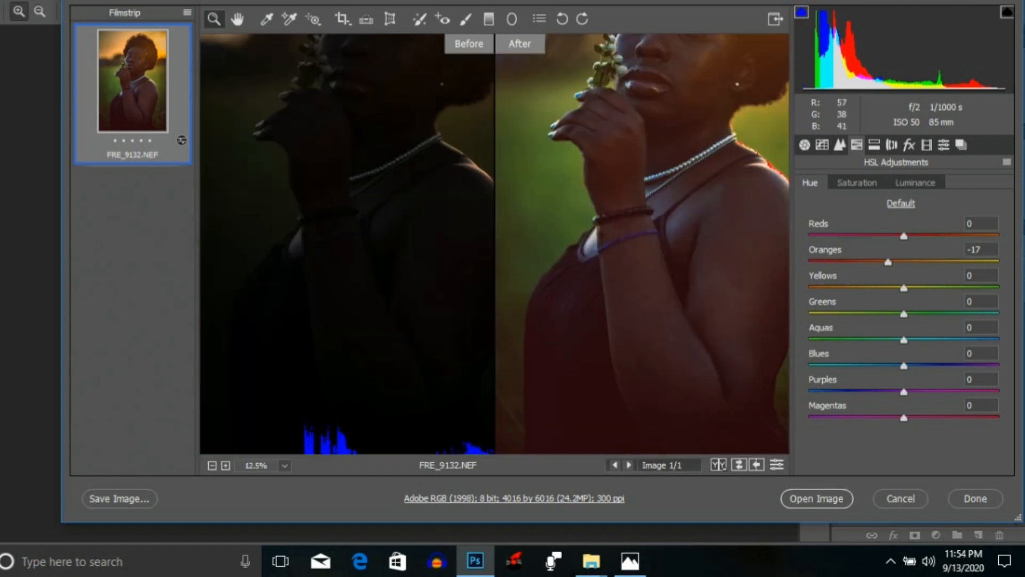
pyautogui.rightClick(634, 296)
pyautogui.click(662, 397)
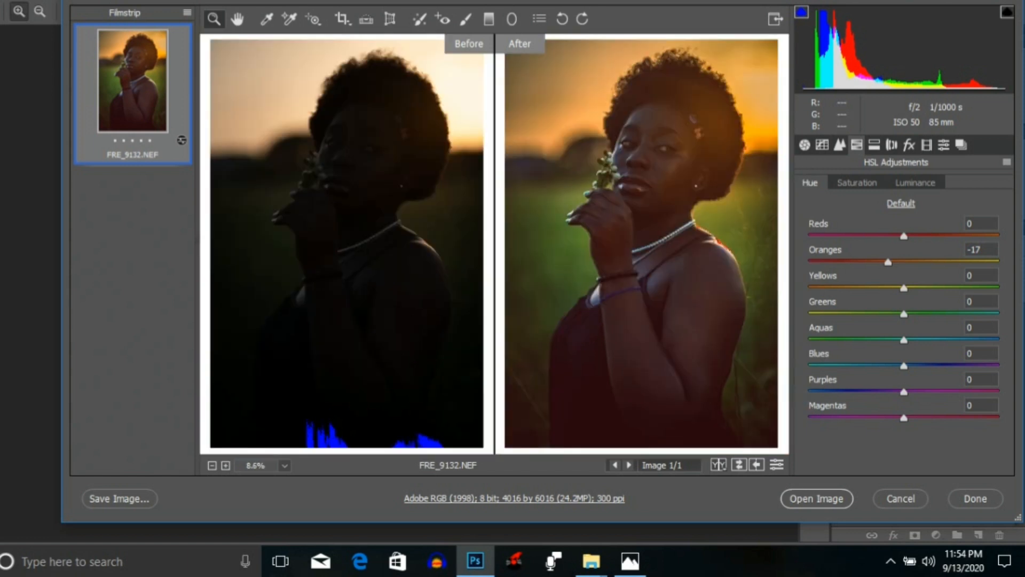
# Set the Blues hue to -33 and compare the before and after views up close and at full frame.
pyautogui.moveTo(904, 366); pyautogui.dragTo(872, 366)
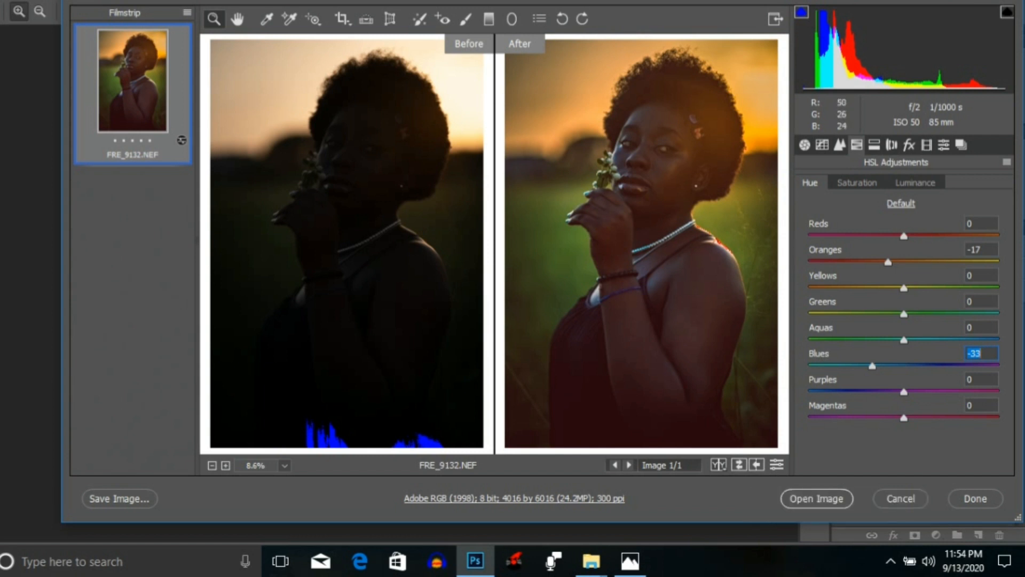
pyautogui.click(349, 185)
pyautogui.rightClick(353, 186)
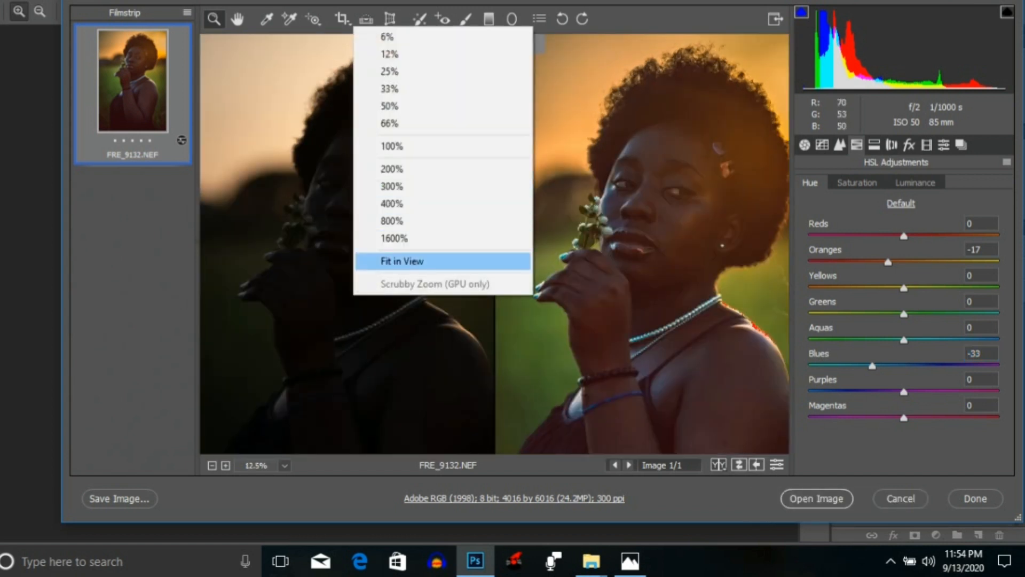
pyautogui.click(402, 261)
pyautogui.click(676, 179)
pyautogui.rightClick(677, 179)
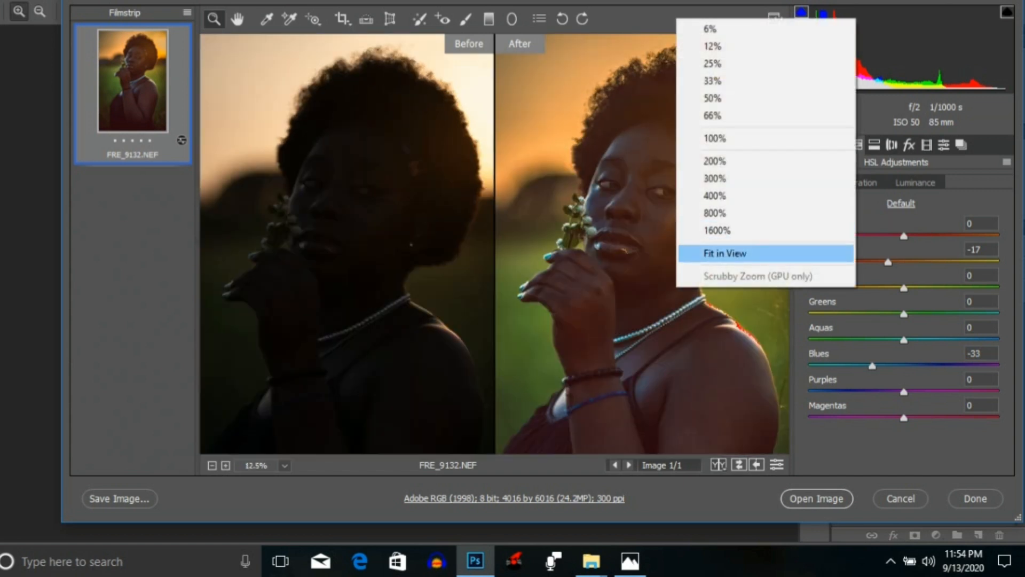
pyautogui.click(726, 254)
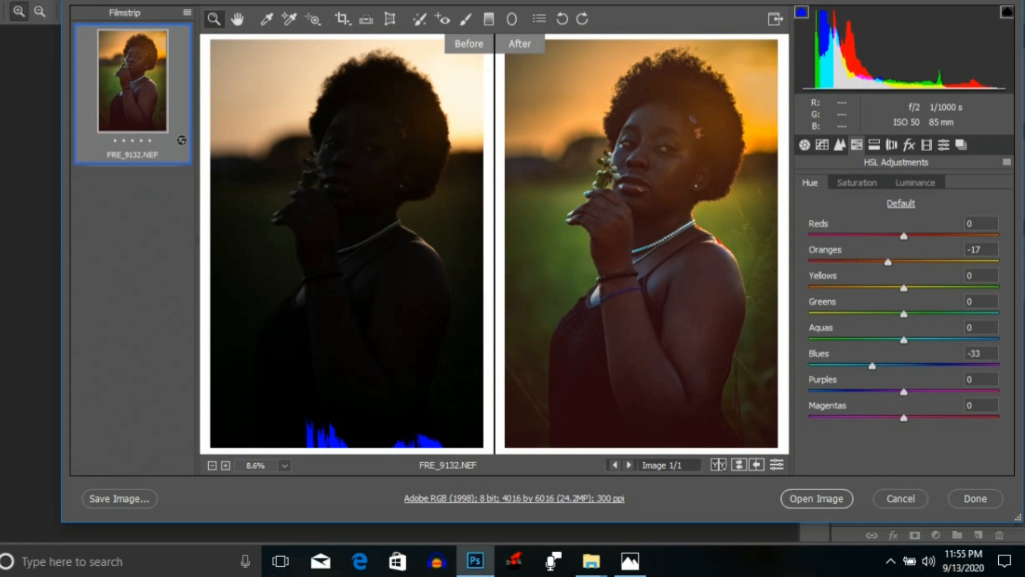
# Set the Oranges saturation to +16 and the Reds saturation to +4, checking the skin on the arm up close.
pyautogui.click(857, 183)
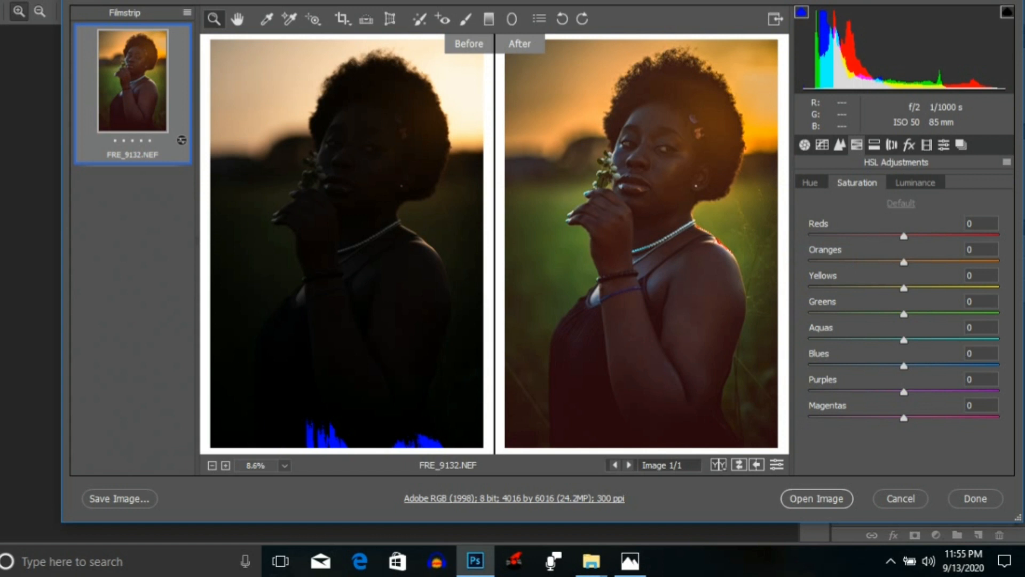
pyautogui.moveTo(904, 262); pyautogui.dragTo(946, 235)
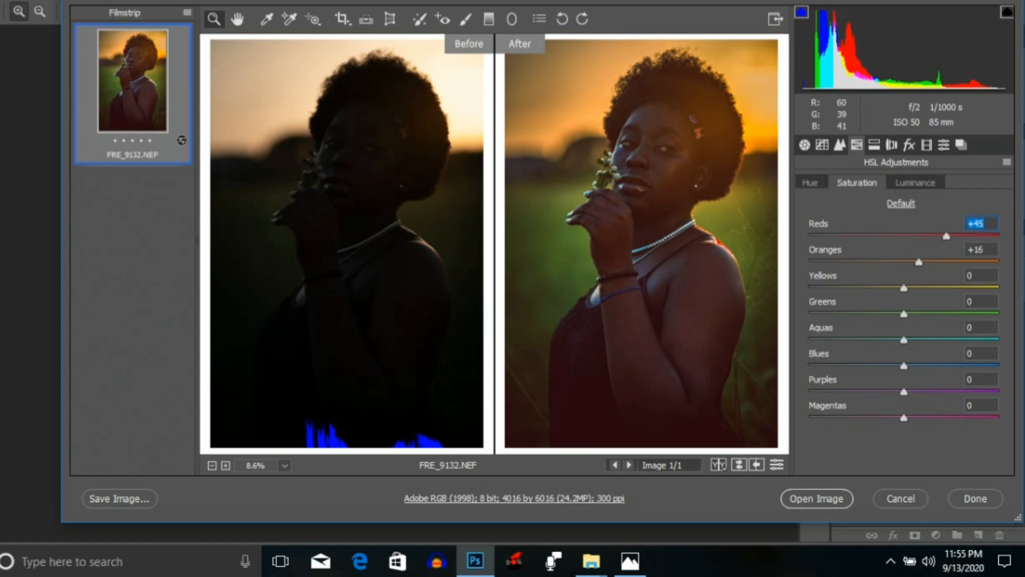
pyautogui.click(704, 344)
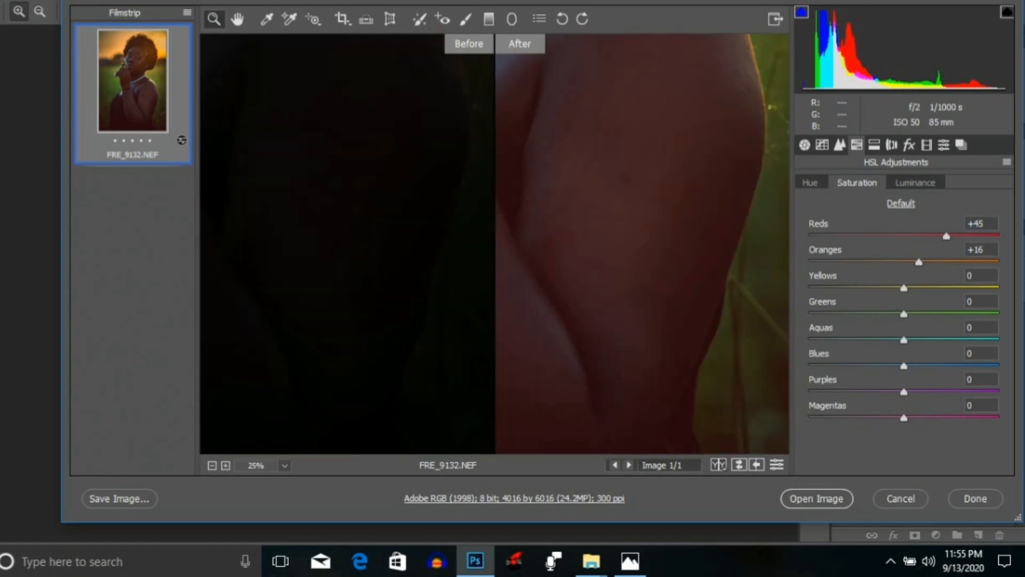
pyautogui.moveTo(946, 236); pyautogui.dragTo(908, 236)
pyautogui.rightClick(632, 39)
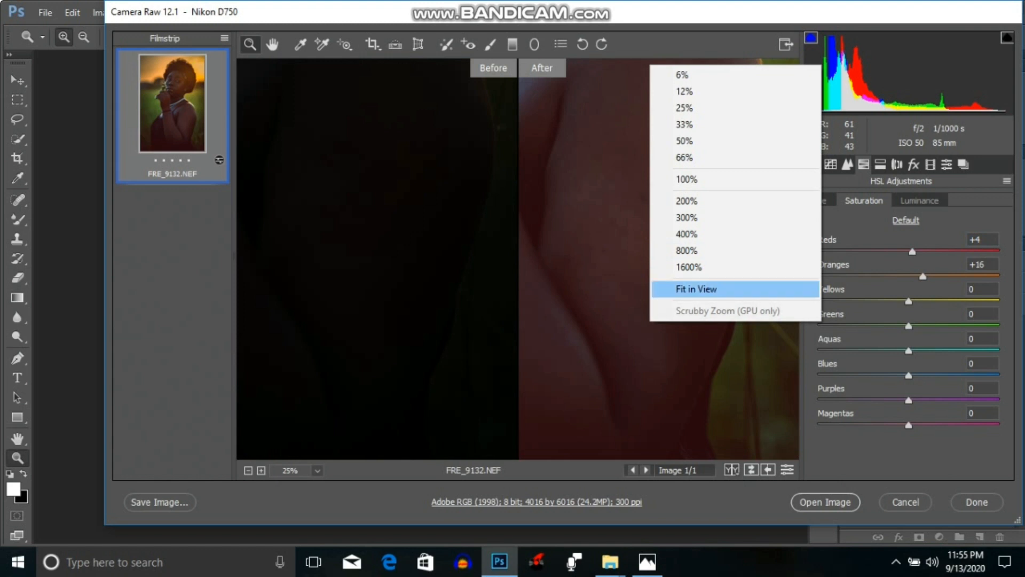
pyautogui.click(696, 289)
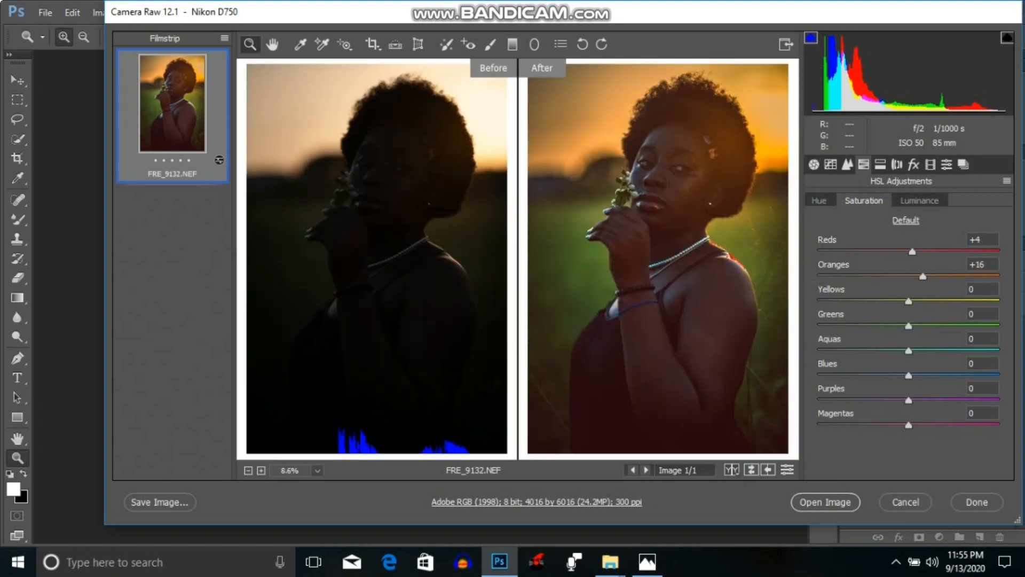
# Test the Reds saturation at -100, then set it to +15.
pyautogui.moveTo(912, 252); pyautogui.dragTo(818, 251)
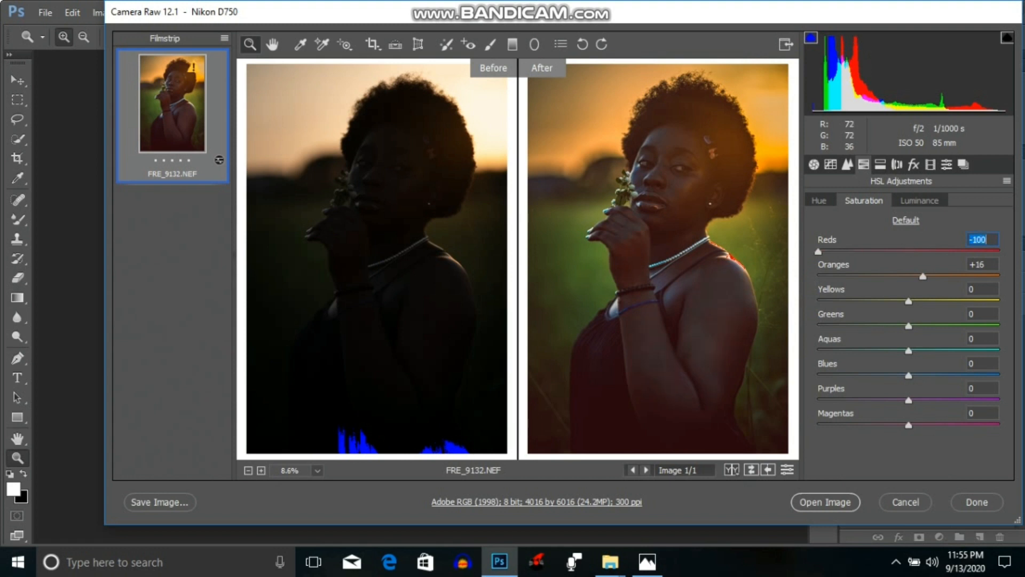
pyautogui.press('Up')
pyautogui.press('Up')
pyautogui.press('Up')
pyautogui.press('Up')
pyautogui.press('Up')
pyautogui.press('Up')
pyautogui.press('Up')
pyautogui.press('Up')
pyautogui.press('Up')
pyautogui.press('Up')
pyautogui.press('Up')
pyautogui.press('Up')
pyautogui.press('Up')
pyautogui.press('Up')
pyautogui.press('Up')
pyautogui.press('Up')
pyautogui.press('Up')
pyautogui.press('Up')
pyautogui.press('Up')
pyautogui.press('Up')
pyautogui.press('Up')
pyautogui.press('Up')
pyautogui.press('Up')
pyautogui.press('Up')
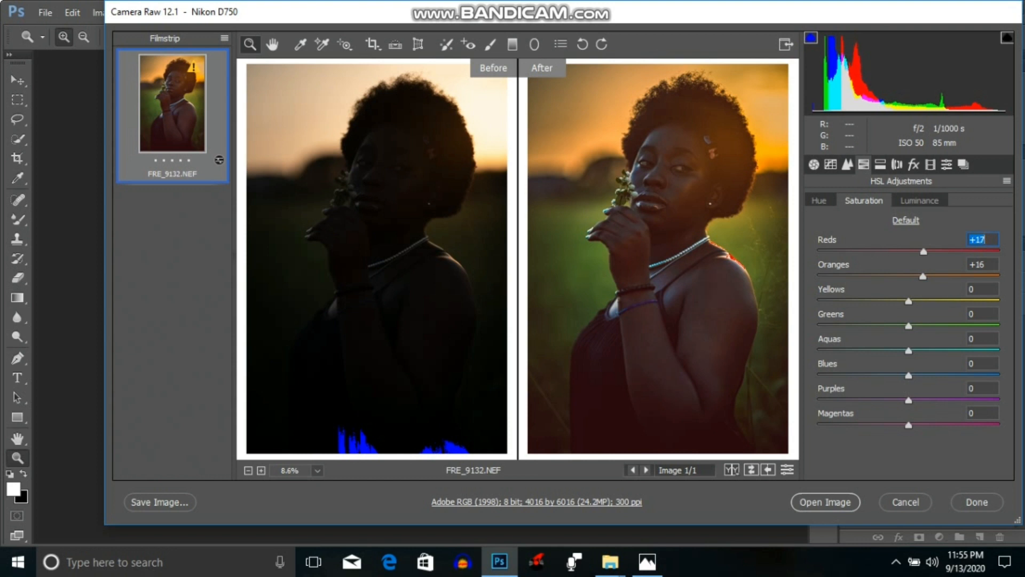
pyautogui.press('Up')
pyautogui.press('Down')
pyautogui.press('Down')
pyautogui.press('Down')
pyautogui.press('Return')
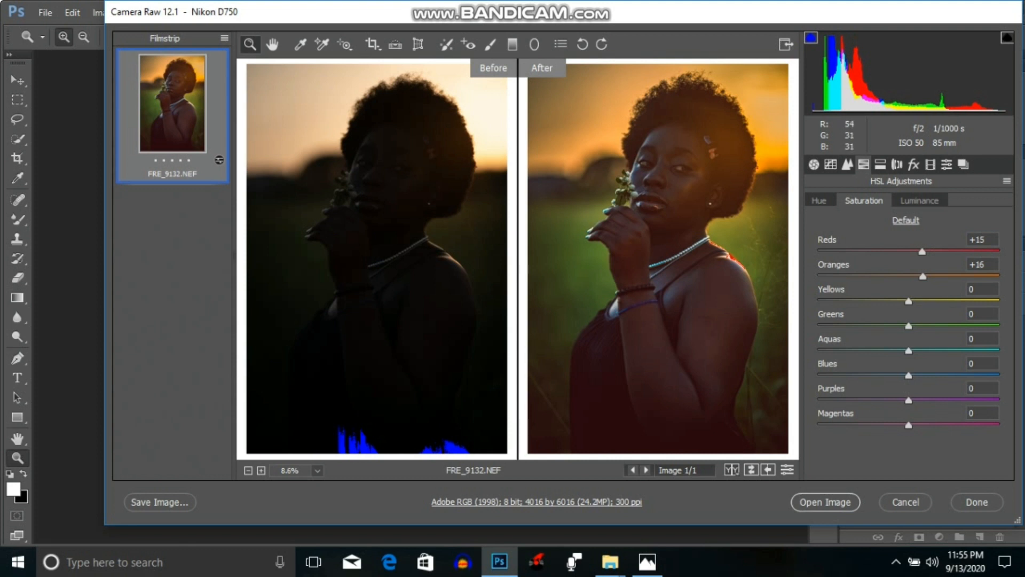
# Raise the Blues saturation to +62 and review the hue settings.
pyautogui.click(971, 364)
pyautogui.moveTo(909, 376); pyautogui.dragTo(968, 375)
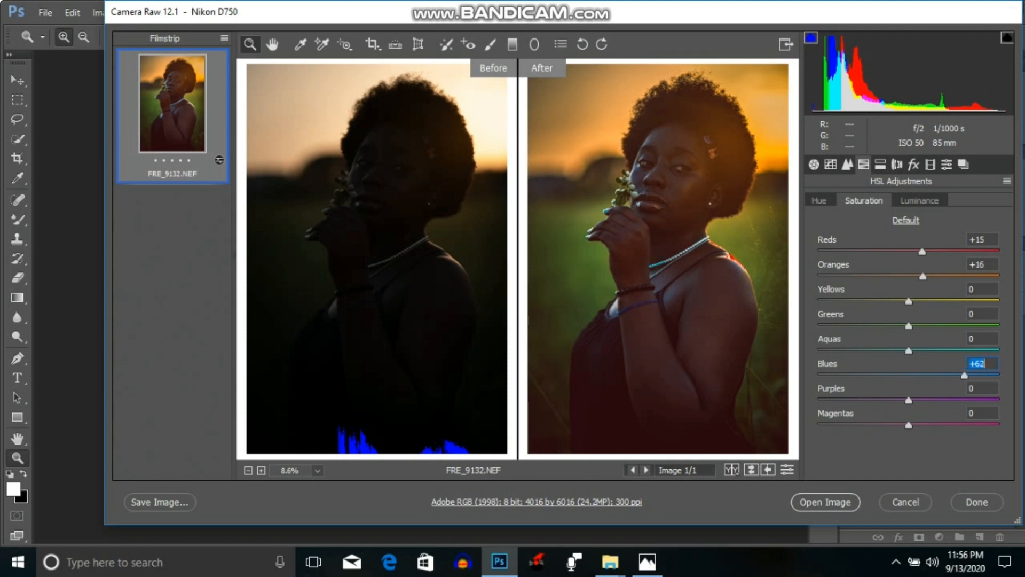
pyautogui.click(819, 201)
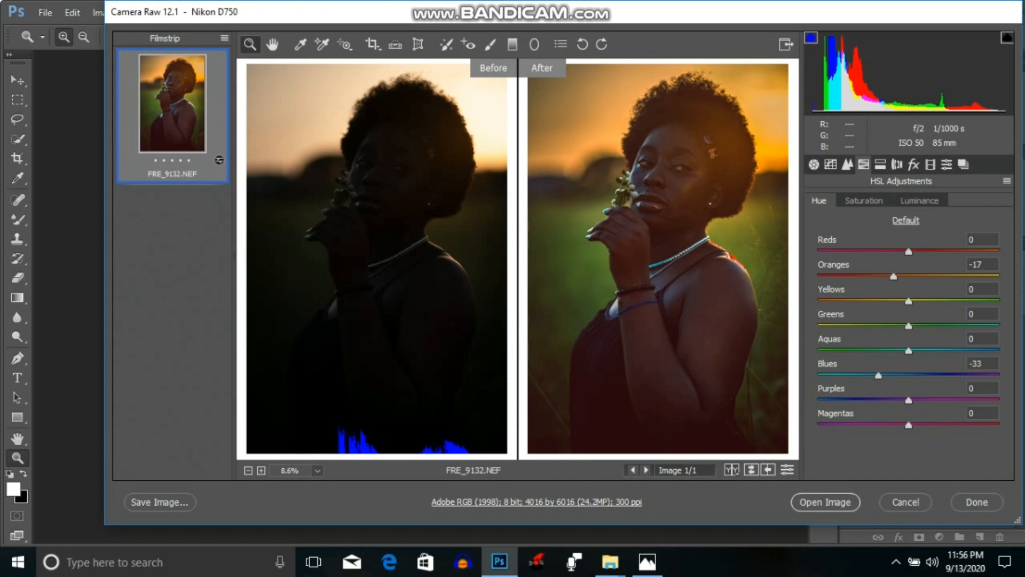
pyautogui.click(864, 201)
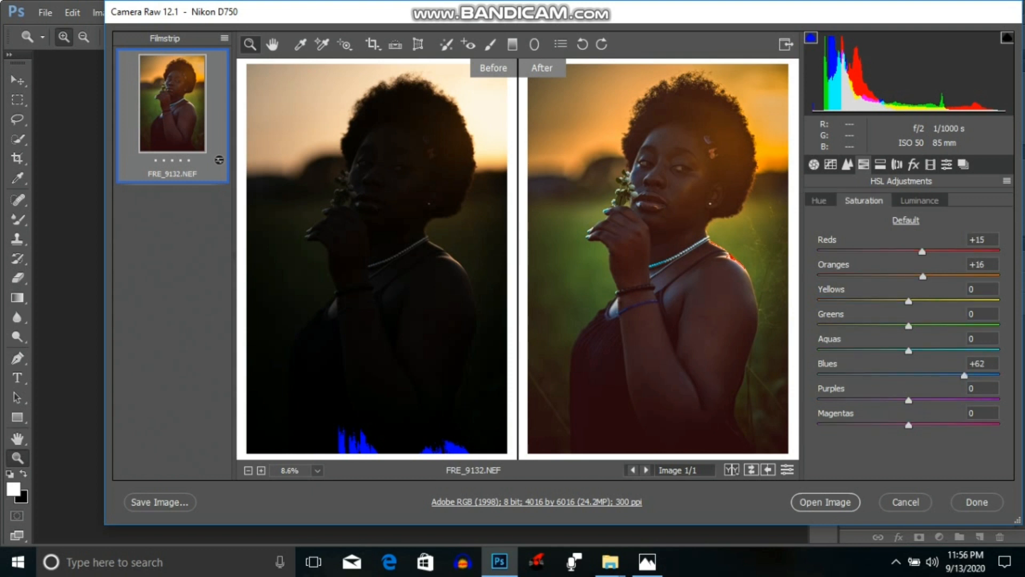
# Raise the Greens saturation to +59 and check the portrait up close and at full frame.
pyautogui.moveTo(909, 326); pyautogui.dragTo(961, 326)
pyautogui.click(688, 187)
pyautogui.rightClick(690, 186)
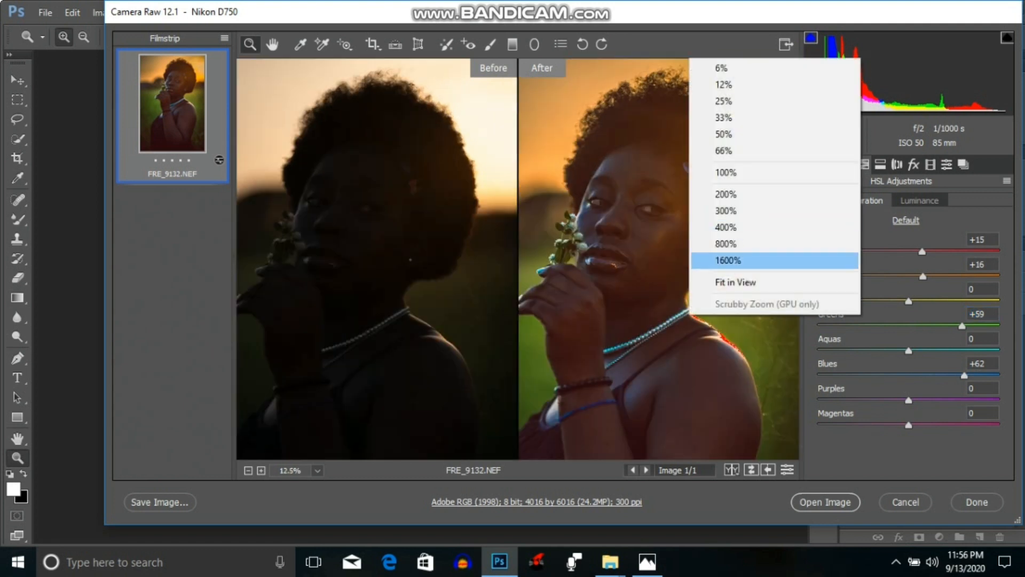
pyautogui.click(716, 282)
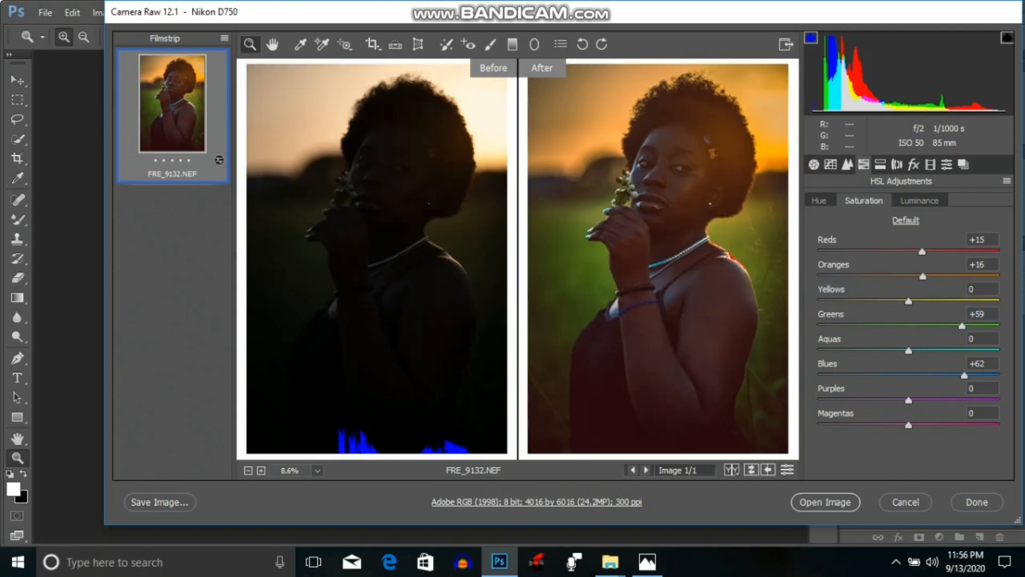
# Set the Reds luminance to -43 and the Oranges luminance to -20, checking the skin on the arm up close.
pyautogui.click(919, 201)
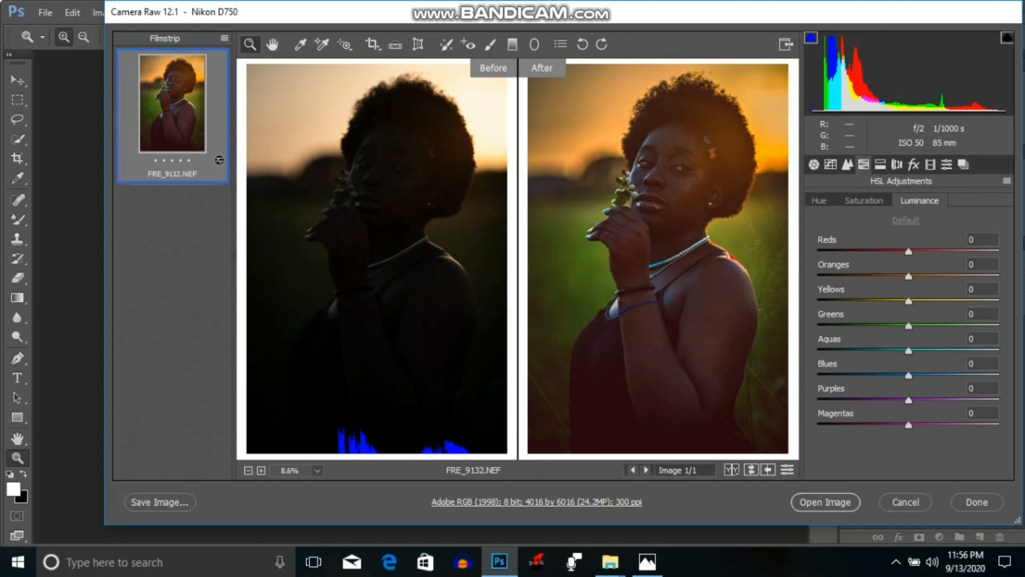
pyautogui.click(713, 336)
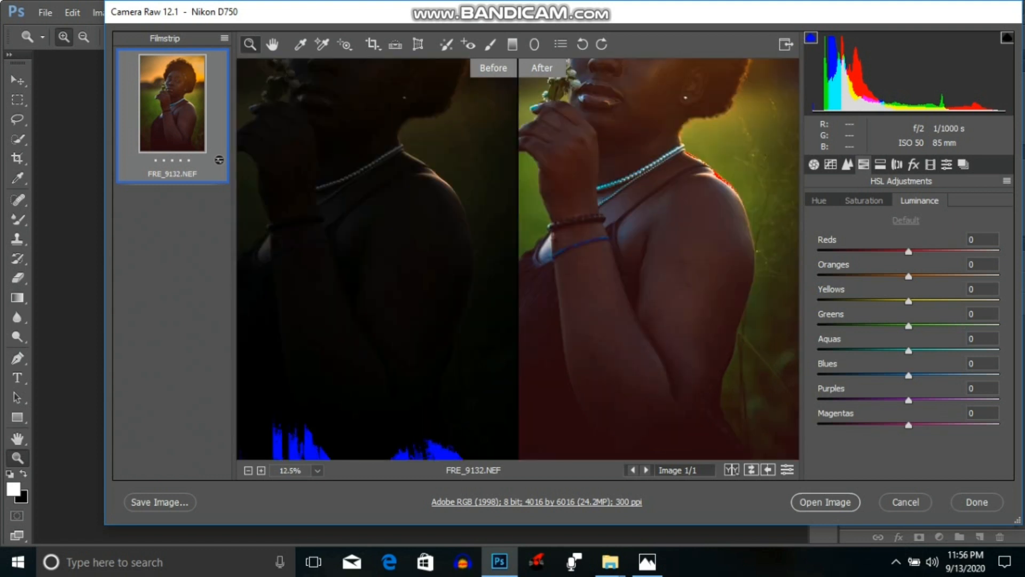
pyautogui.moveTo(908, 251); pyautogui.dragTo(869, 251)
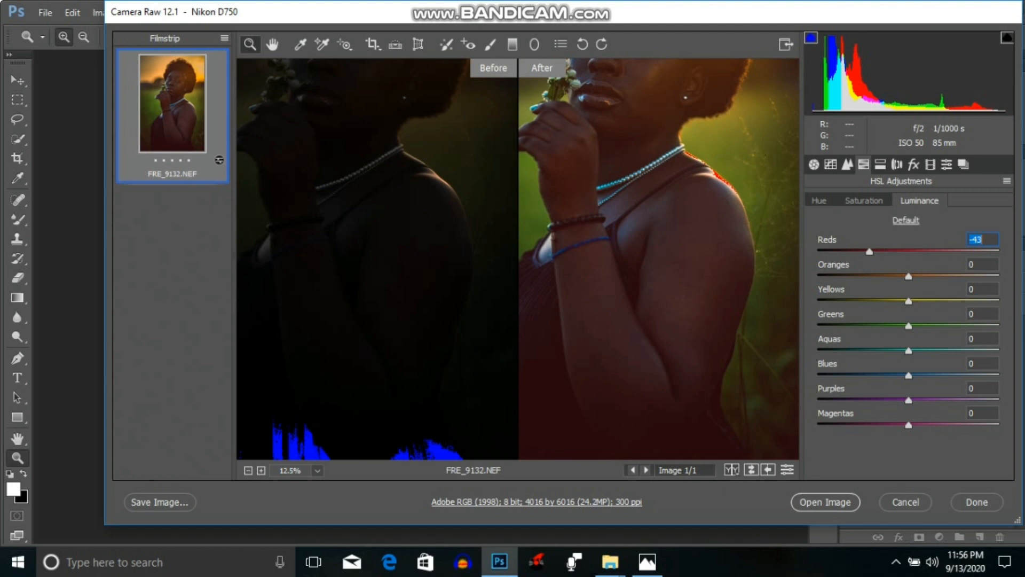
pyautogui.rightClick(756, 124)
pyautogui.click(841, 348)
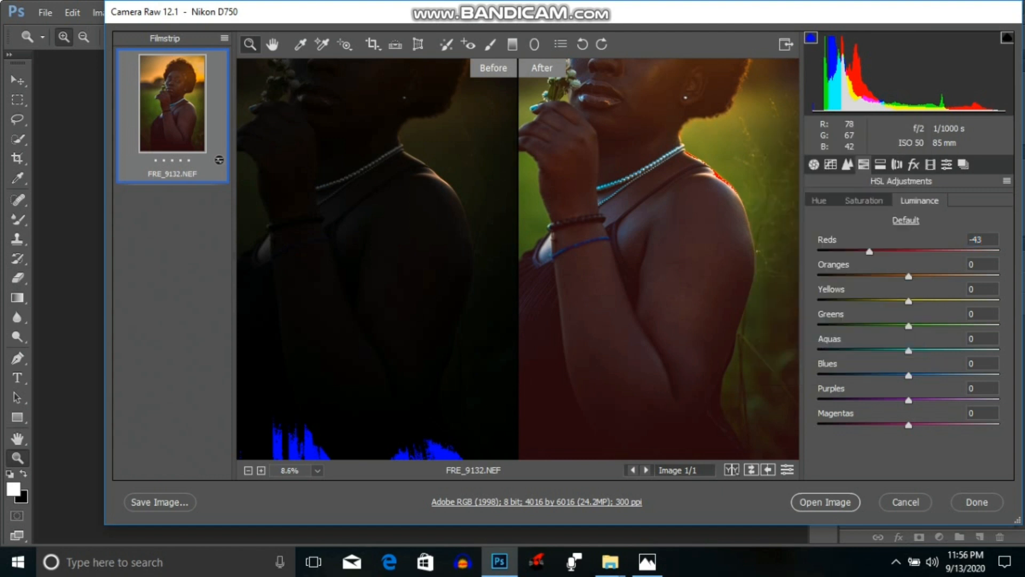
pyautogui.moveTo(909, 276)
pyautogui.mouseDown()
pyautogui.moveTo(871, 276)
pyautogui.moveTo(909, 276)
pyautogui.moveTo(893, 276)
pyautogui.mouseUp()
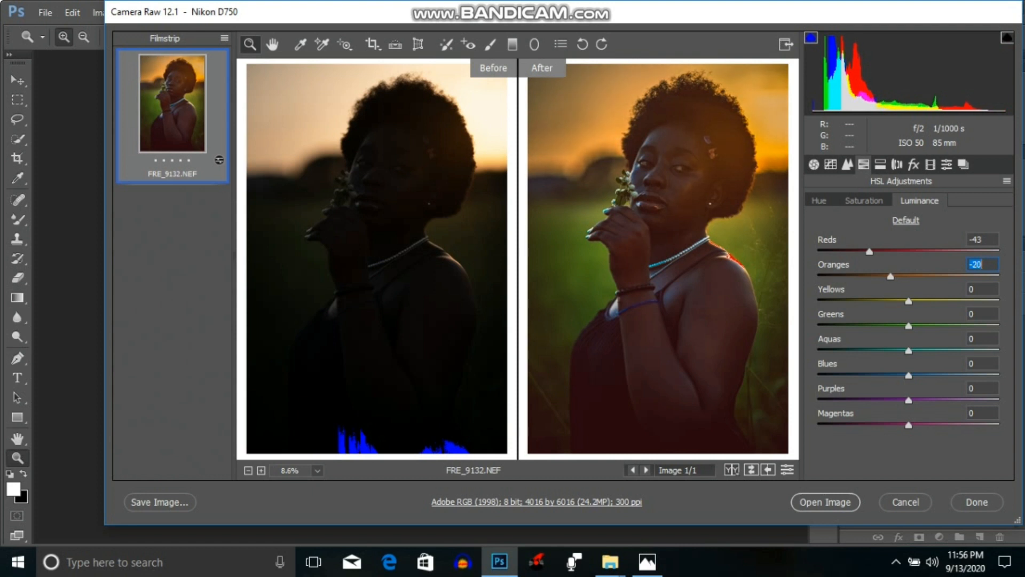
# Raise the Oranges saturation to +44 and review the hue and luminance settings.
pyautogui.click(864, 201)
pyautogui.moveTo(923, 276); pyautogui.dragTo(949, 276)
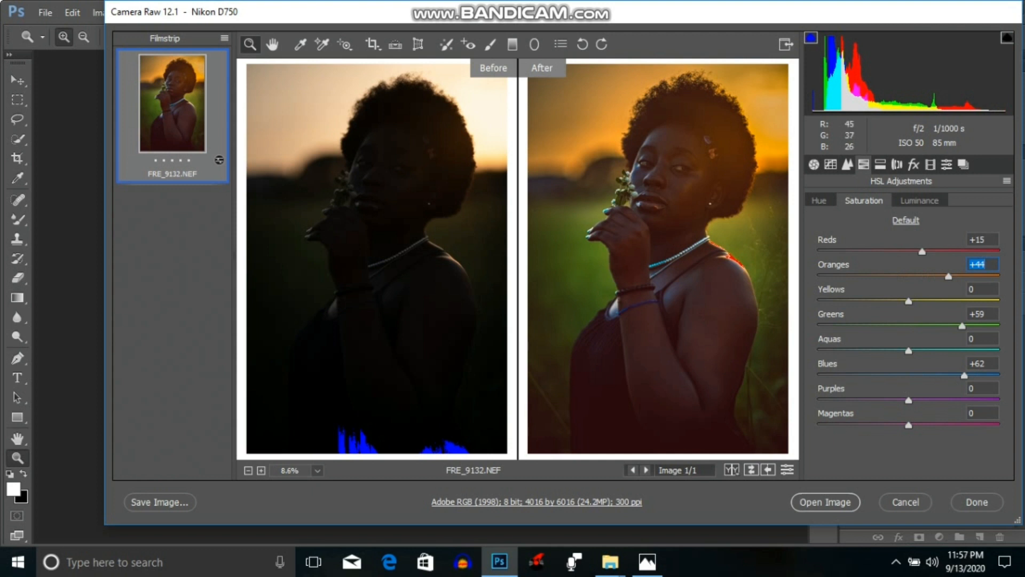
pyautogui.click(820, 200)
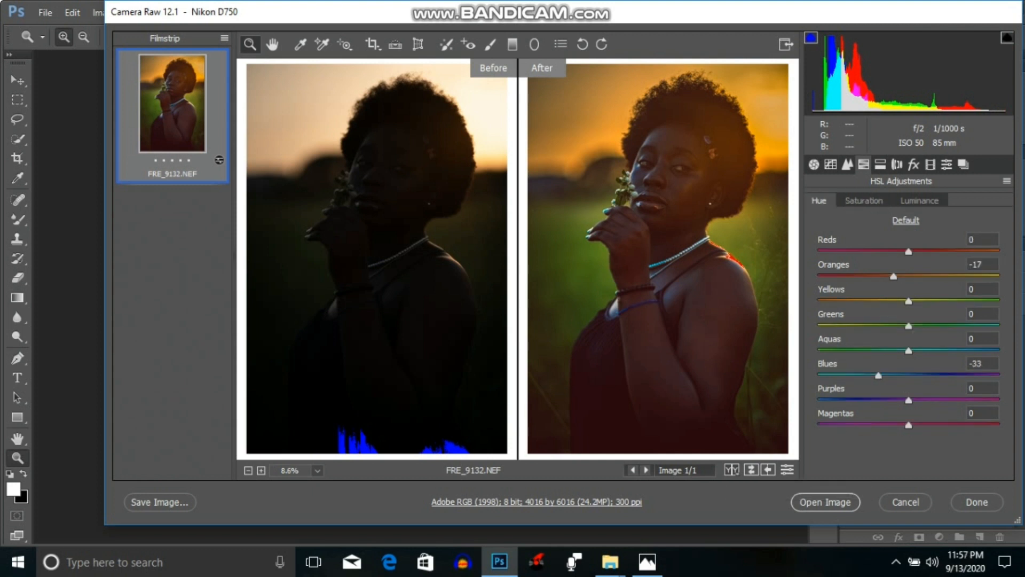
pyautogui.click(919, 200)
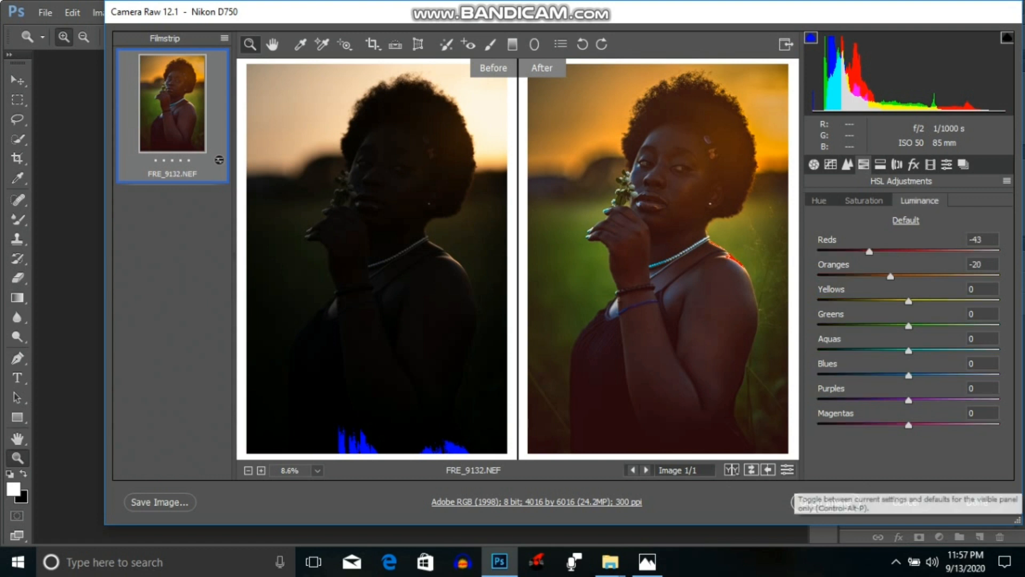
# Compare the portrait with the current HSL adjustments and with their default settings.
pyautogui.click(788, 470)
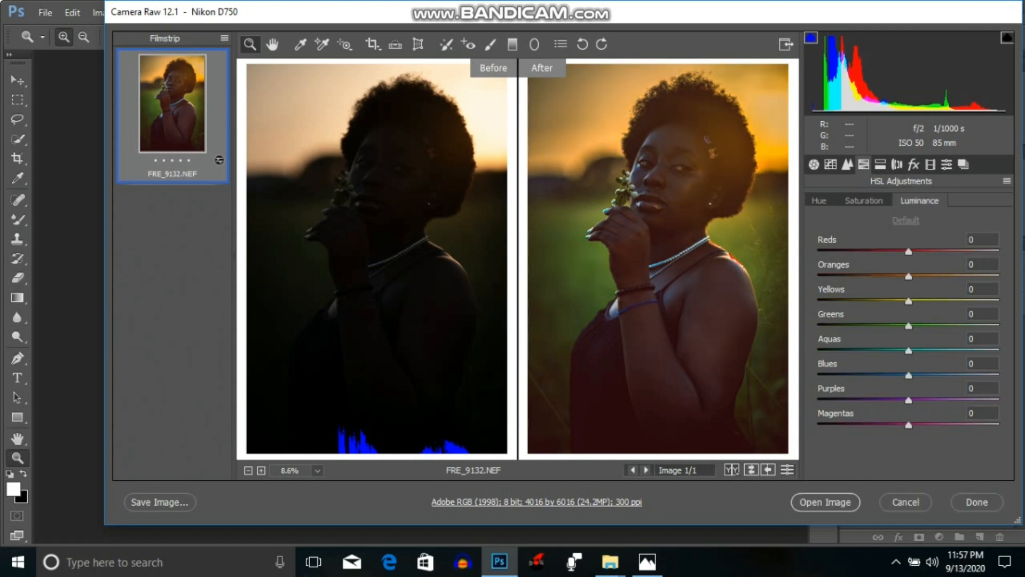
pyautogui.click(787, 469)
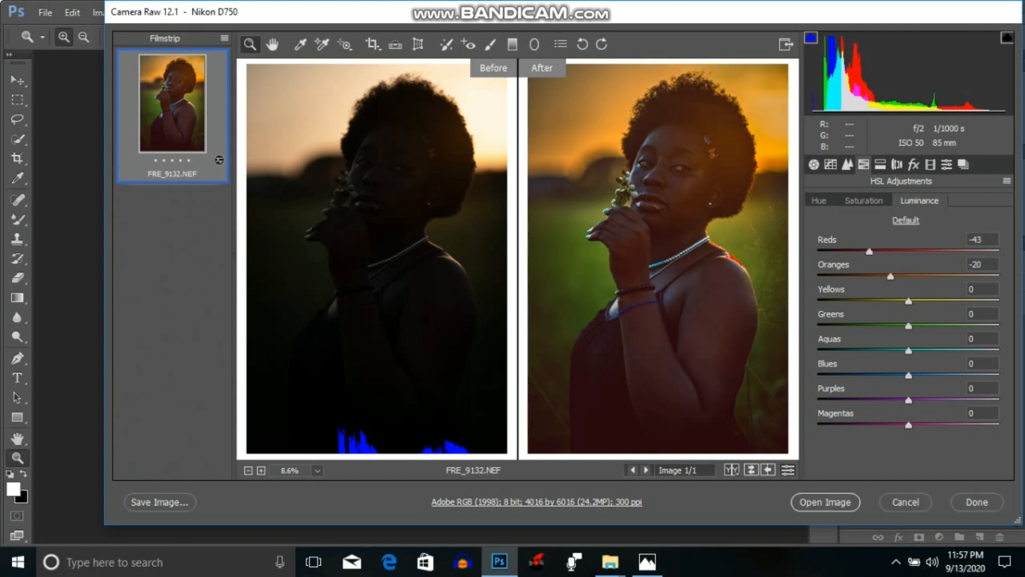
pyautogui.click(787, 470)
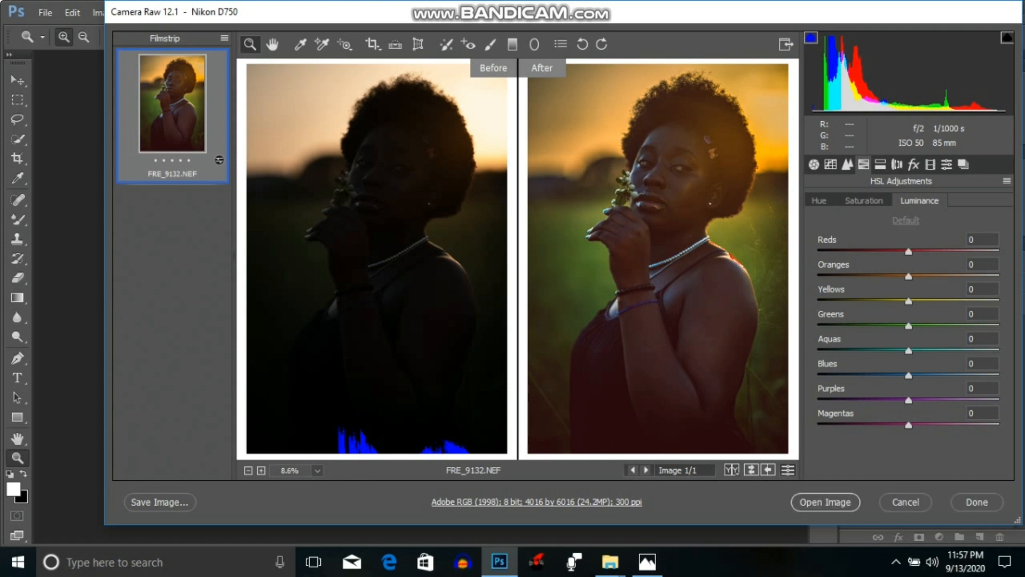
pyautogui.click(787, 470)
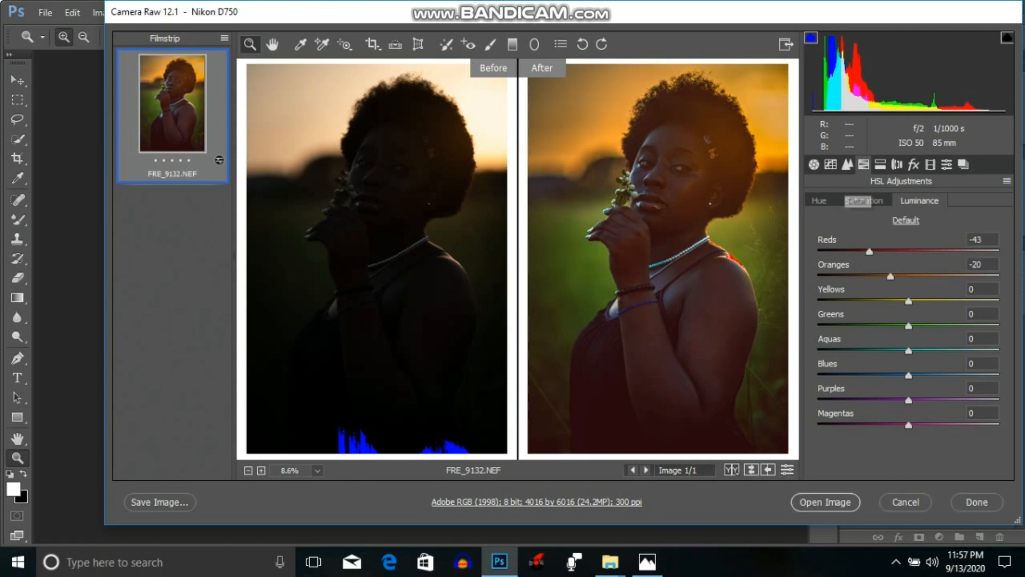
# Try split toning the highlights with hue 65 and saturation 100, inspecting the sky up close.
pyautogui.click(880, 164)
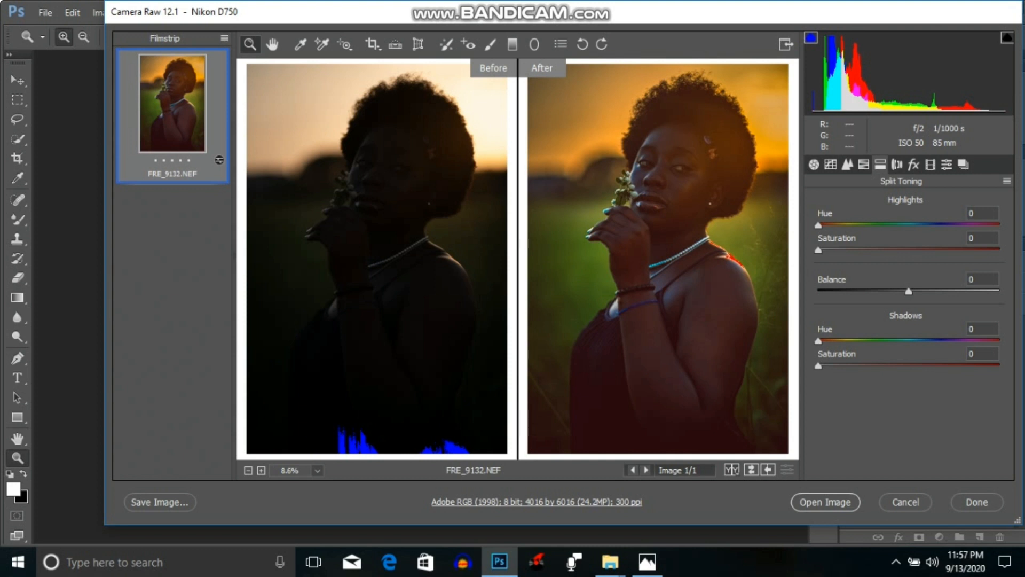
pyautogui.moveTo(818, 226); pyautogui.dragTo(999, 250)
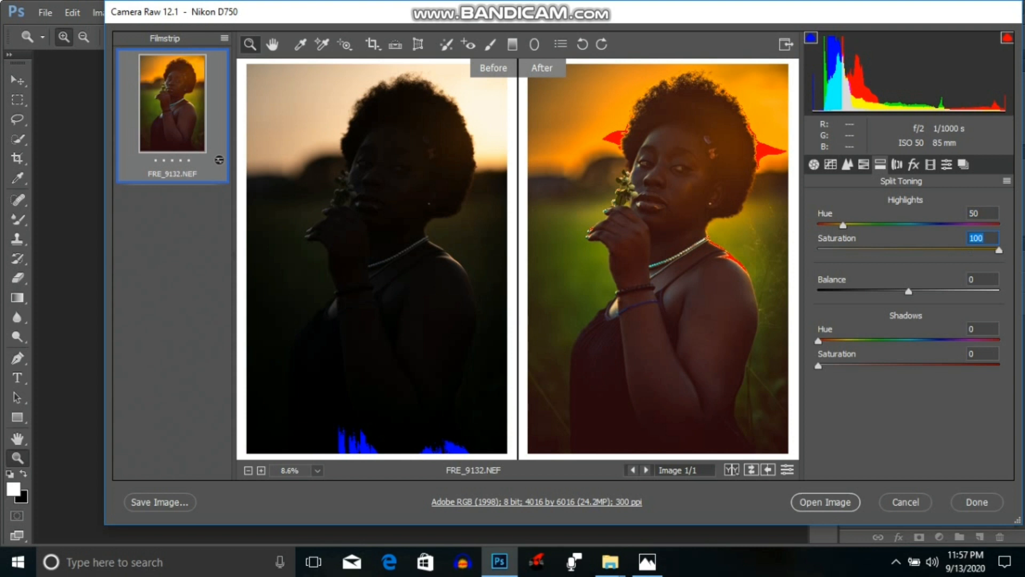
pyautogui.moveTo(843, 226)
pyautogui.mouseDown()
pyautogui.moveTo(931, 225)
pyautogui.moveTo(851, 226)
pyautogui.mouseUp()
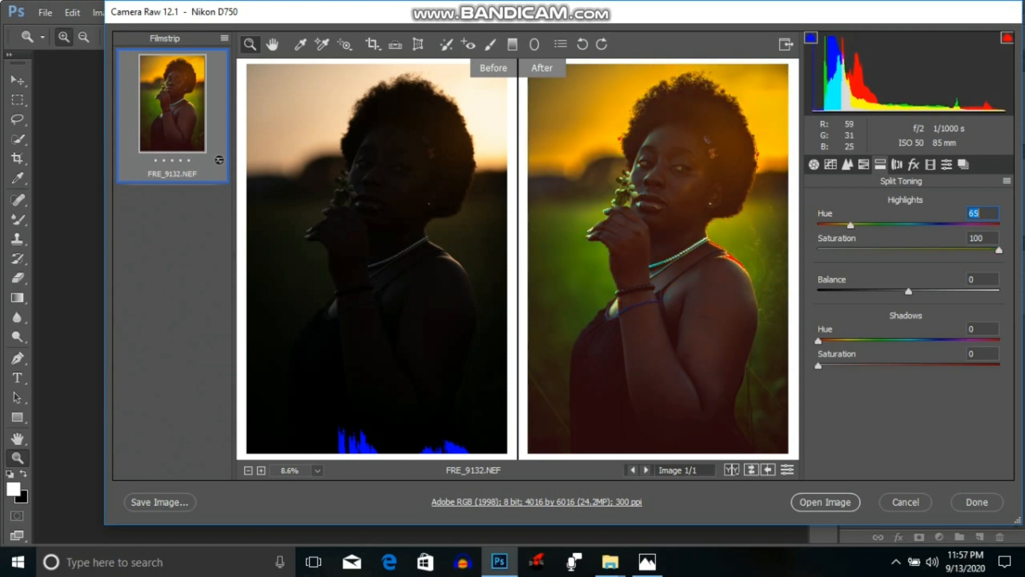
pyautogui.scroll(4, 758, 133)
pyautogui.click(664, 82)
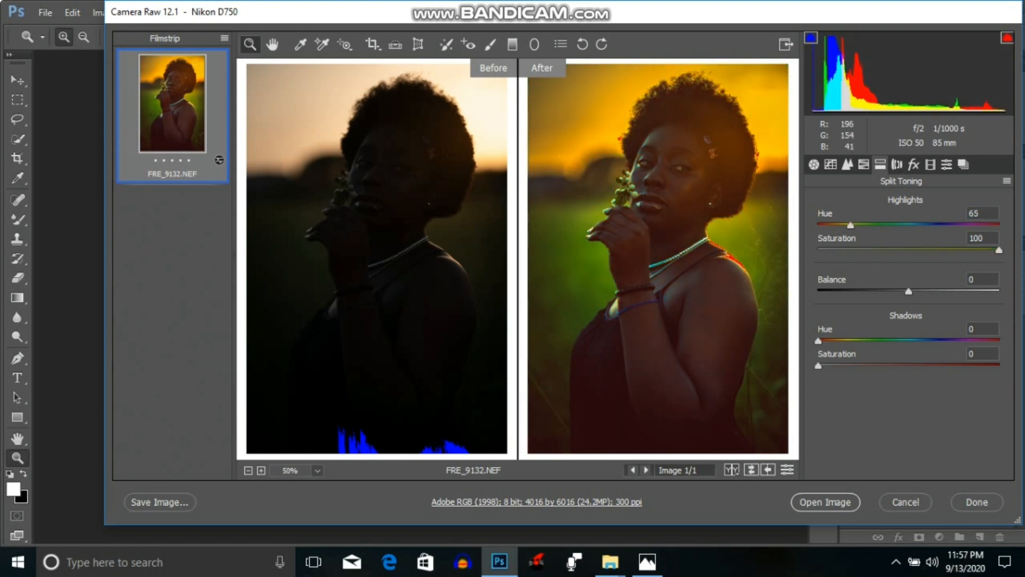
pyautogui.rightClick(664, 82)
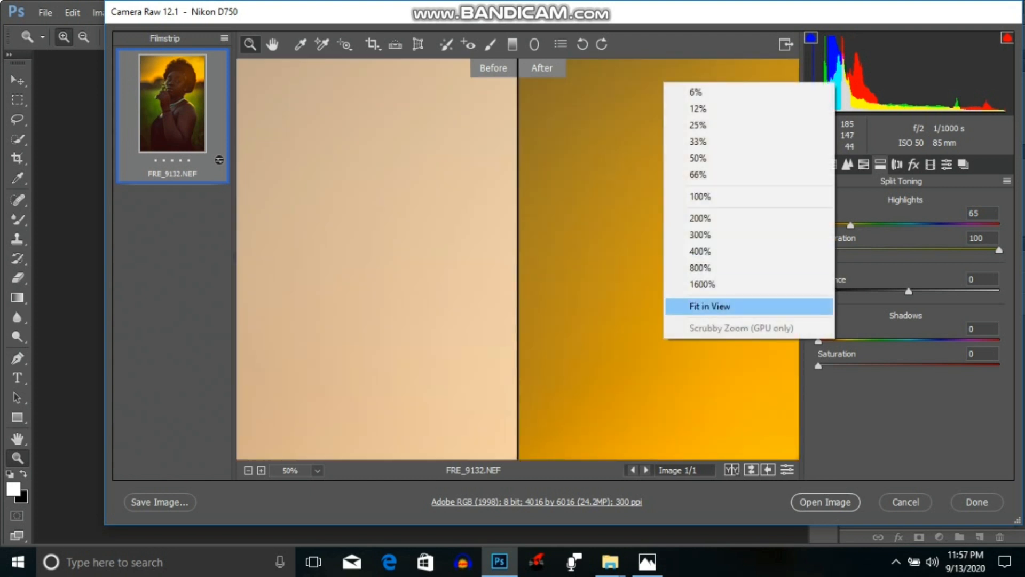
pyautogui.click(710, 306)
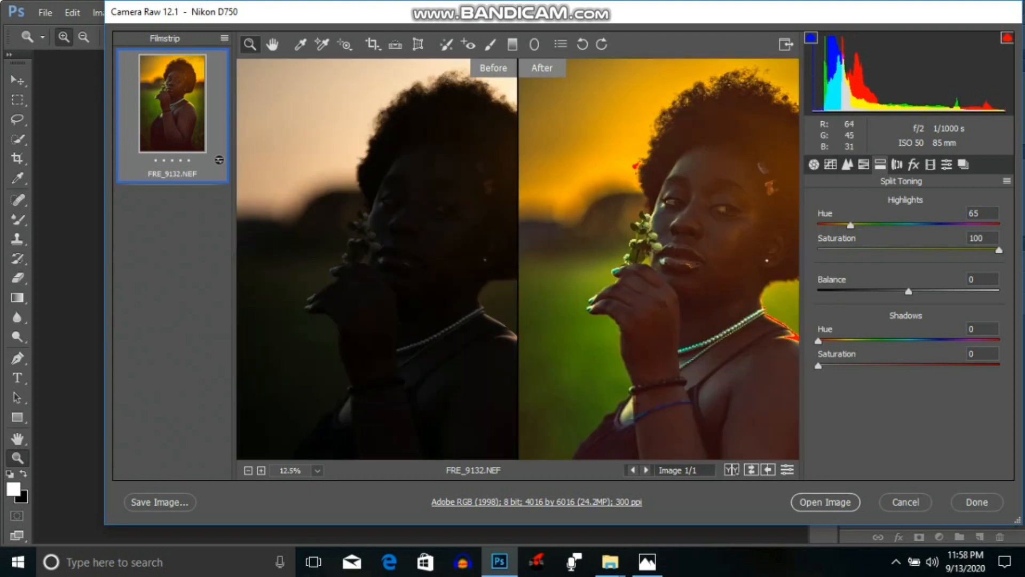
# Try a highlights hue of 90 while viewing the face up close, and undo the highlight toning.
pyautogui.click(640, 167)
pyautogui.click(737, 439)
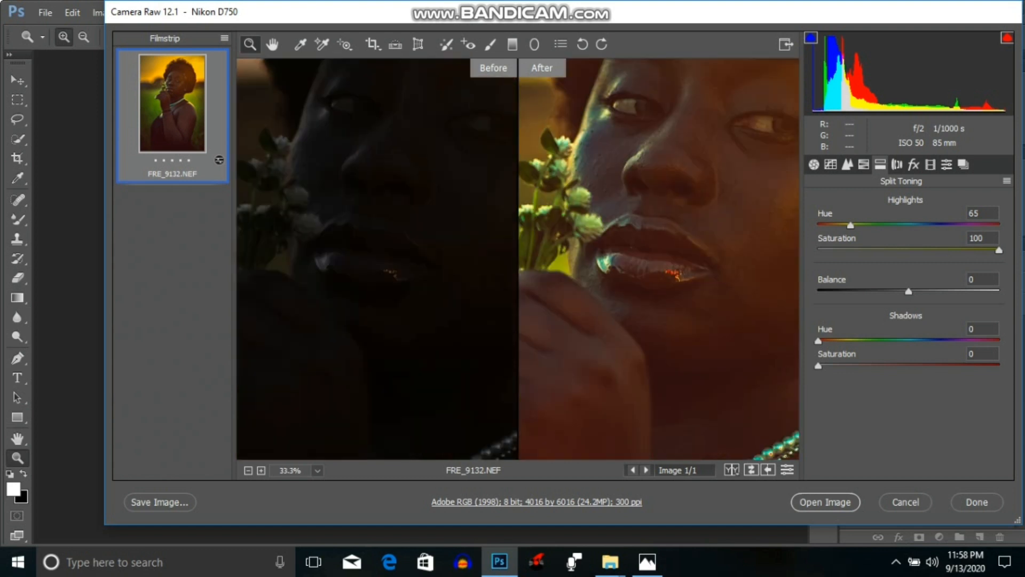
pyautogui.moveTo(850, 225)
pyautogui.mouseDown()
pyautogui.moveTo(818, 225)
pyautogui.moveTo(864, 225)
pyautogui.mouseUp()
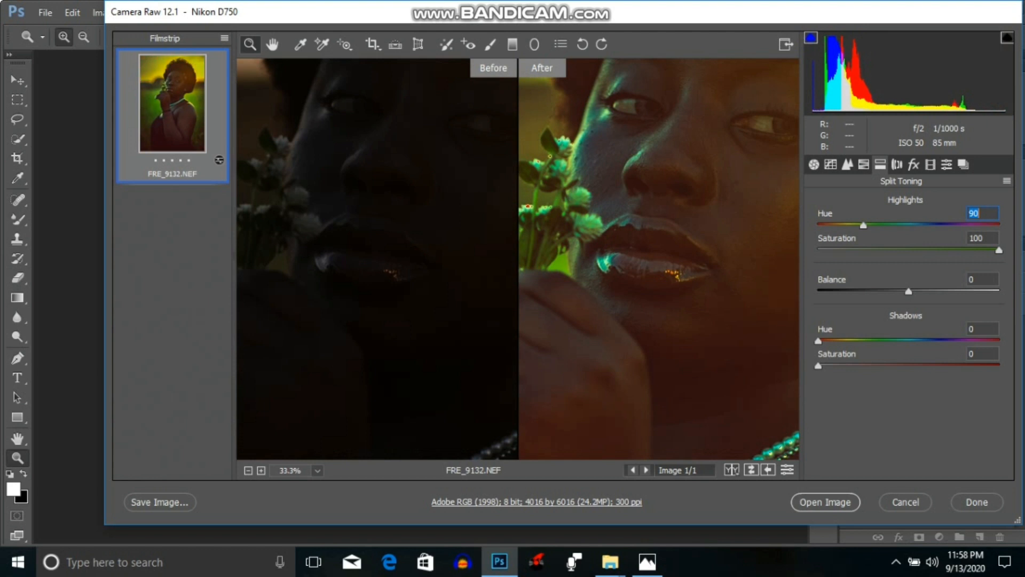
pyautogui.hotkey('ctrl', 'z')
pyautogui.rightClick(696, 344)
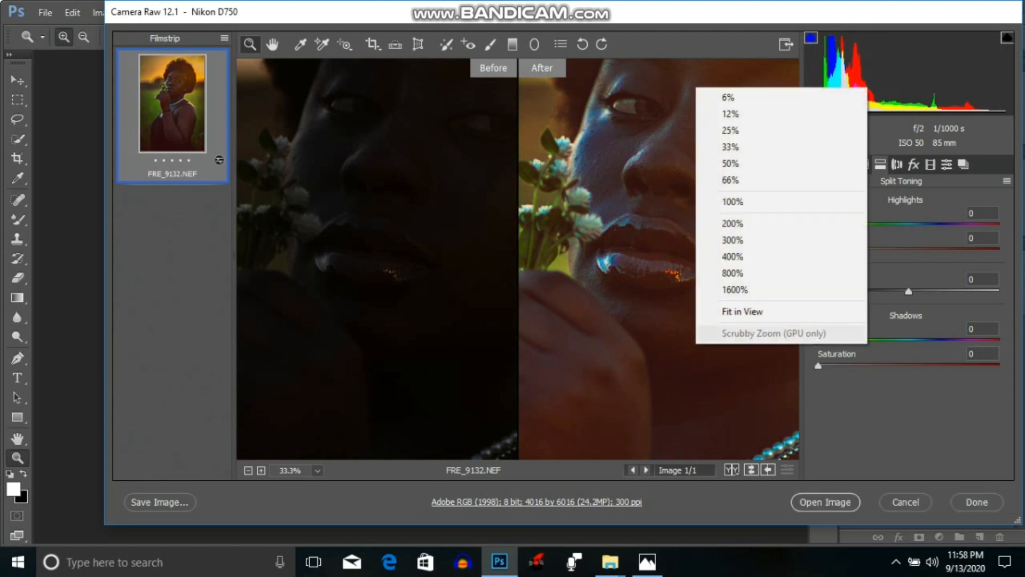
pyautogui.click(742, 311)
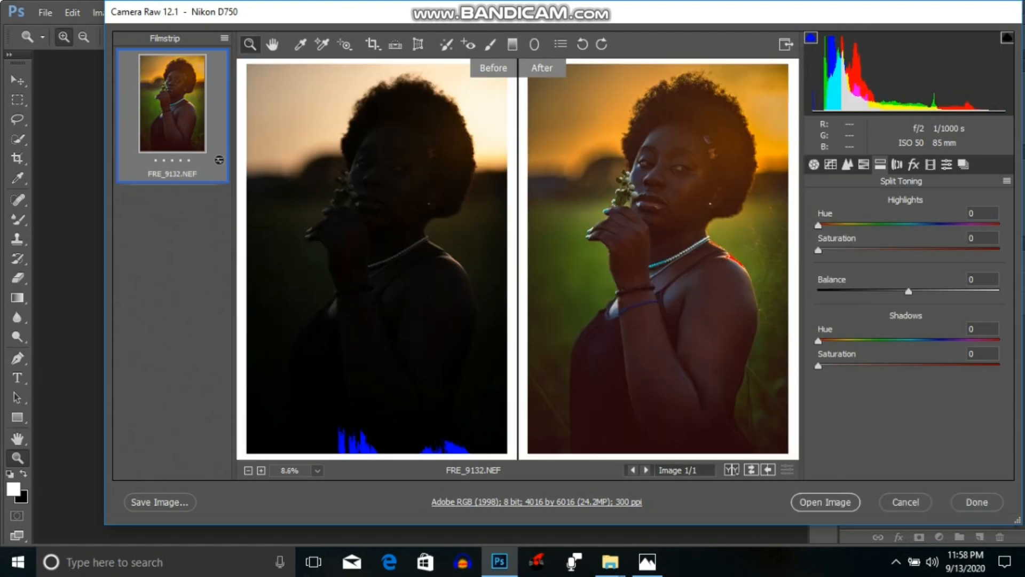
# Try split toning the shadows with hue 209 and saturation 65.
pyautogui.click(925, 341)
pyautogui.click(935, 366)
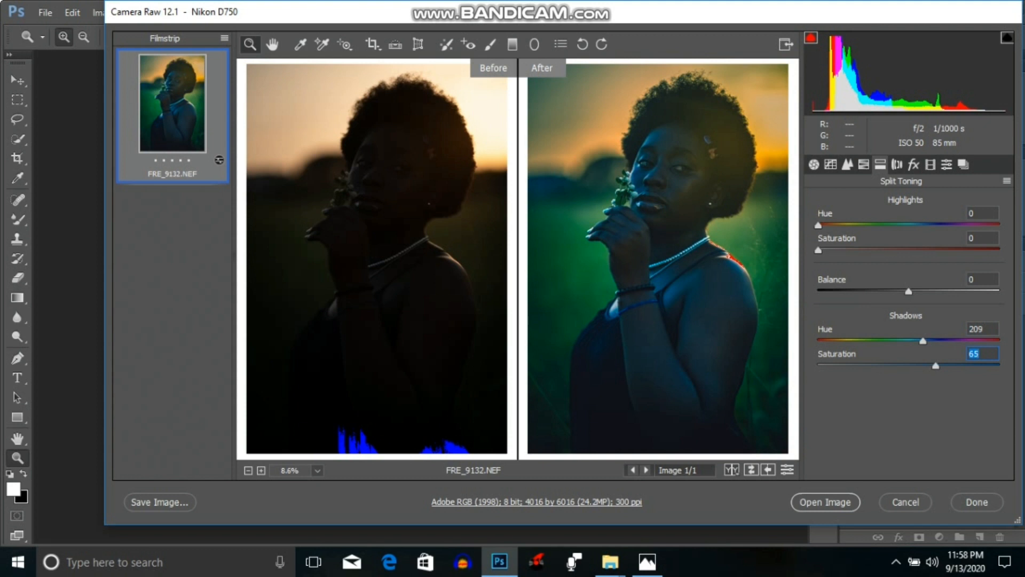
# Cycle through the before and after layouts to show only the edited image, and return the split toning to its defaults.
pyautogui.click(731, 470)
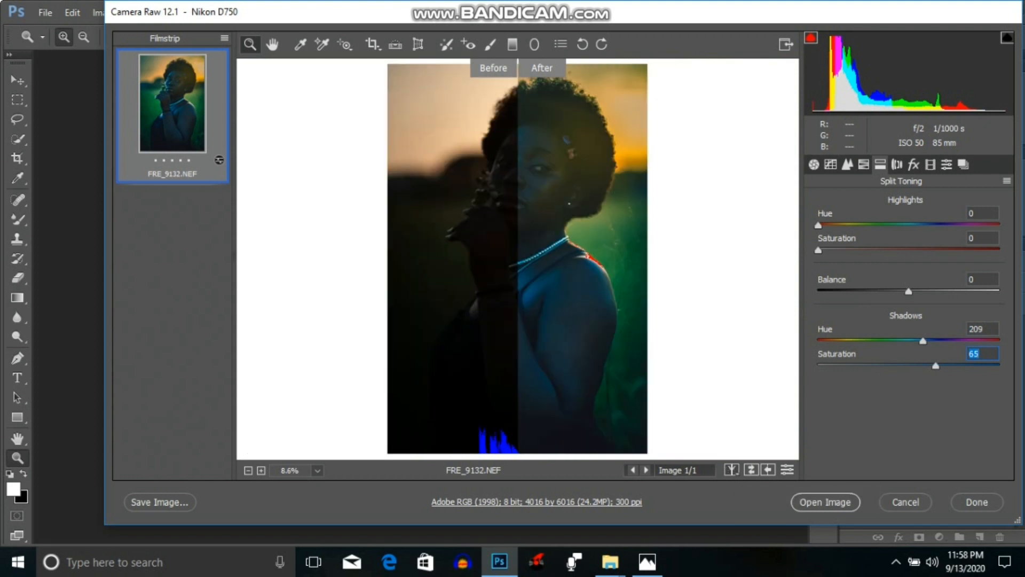
pyautogui.click(731, 470)
pyautogui.click(732, 469)
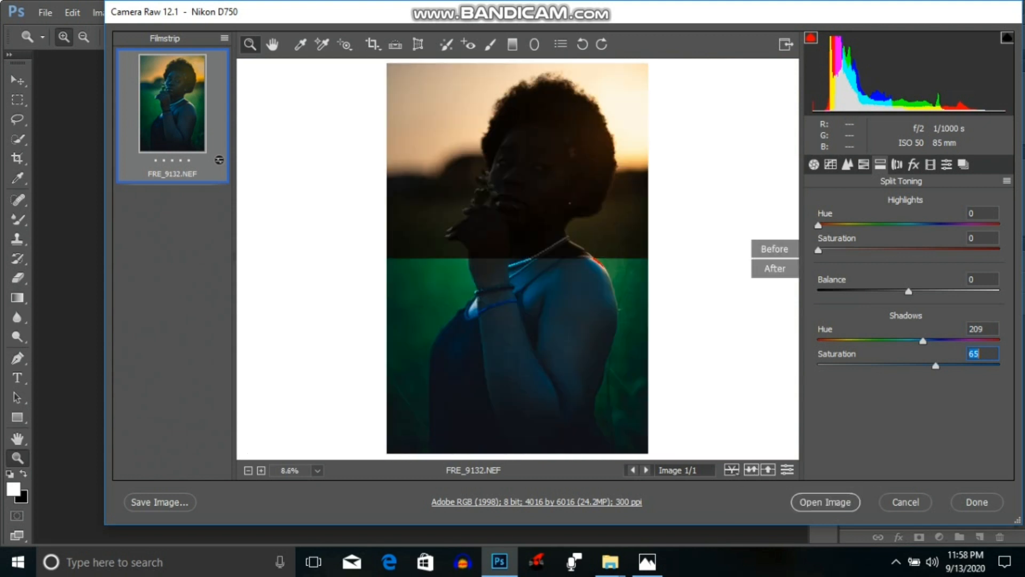
pyautogui.click(731, 470)
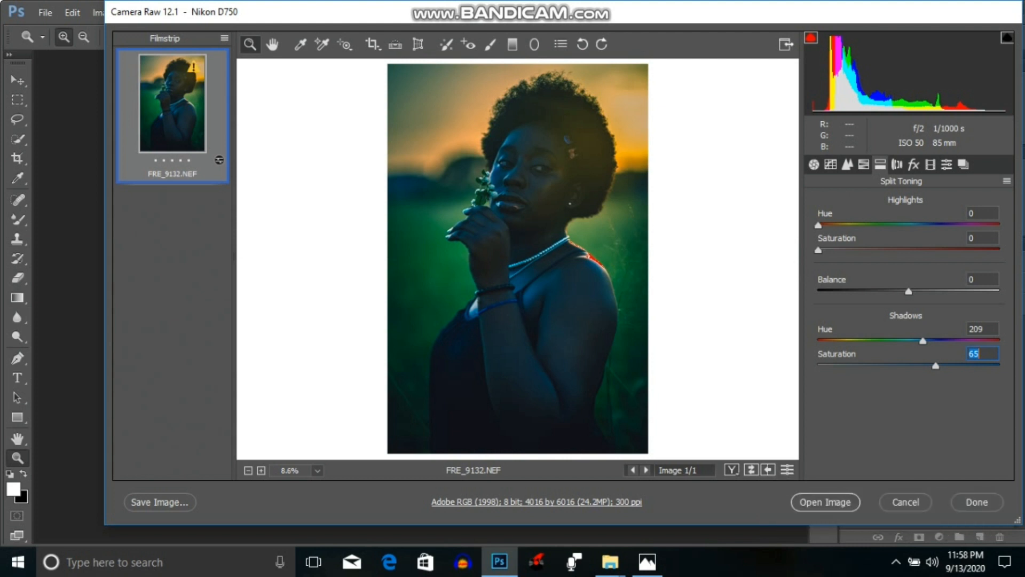
pyautogui.click(787, 470)
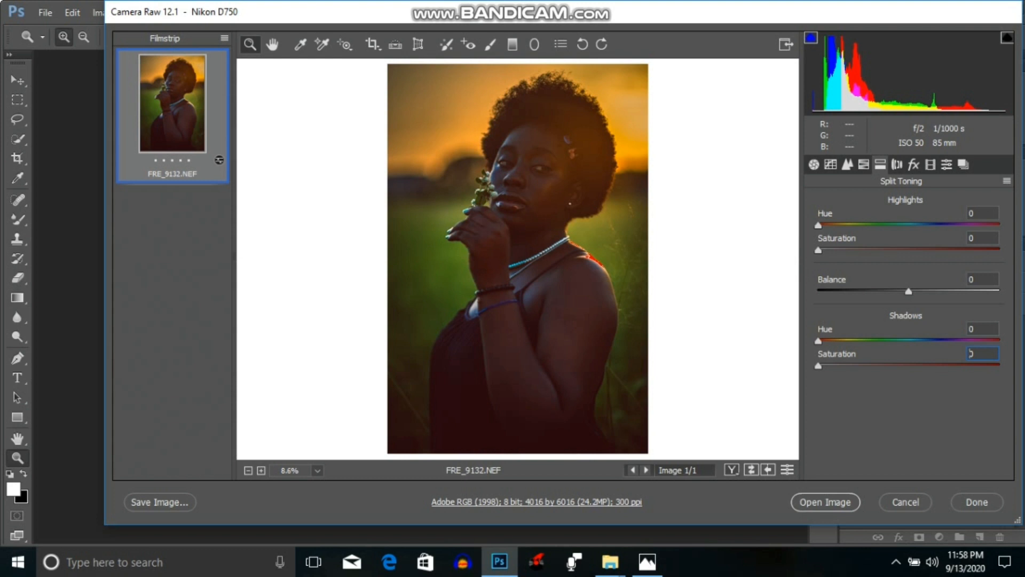
# Try split toning the highlights with hue 197 and saturation raised in single steps to 9.
pyautogui.press('Tab')
pyautogui.write('197')
pyautogui.press('Tab')
pyautogui.press('Up')
pyautogui.press('Up')
pyautogui.press('Up')
pyautogui.press('Up')
pyautogui.press('Up')
pyautogui.press('Up')
pyautogui.press('Up')
pyautogui.press('Up')
pyautogui.press('Up')
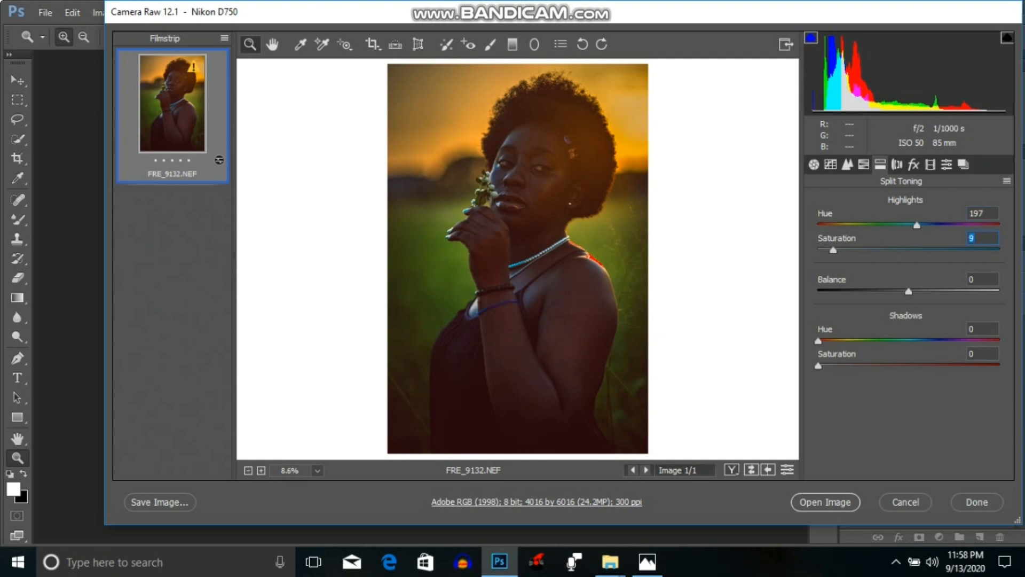
pyautogui.press('Down')
# Set the highlights hue to 42 and saturation to 87, and compare the result with the default split toning.
pyautogui.moveTo(917, 225); pyautogui.dragTo(952, 251)
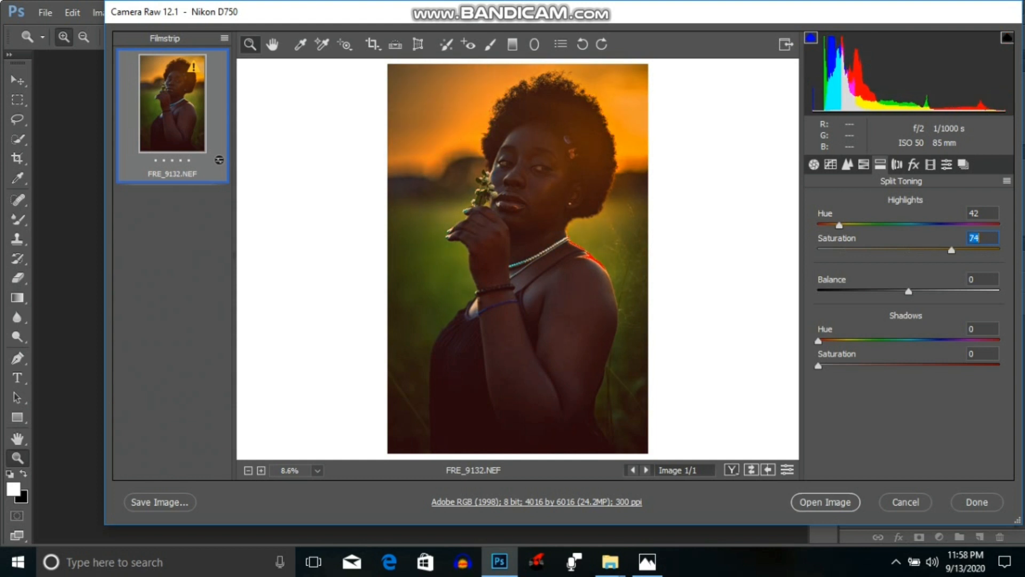
pyautogui.moveTo(952, 250); pyautogui.dragTo(976, 251)
pyautogui.click(787, 469)
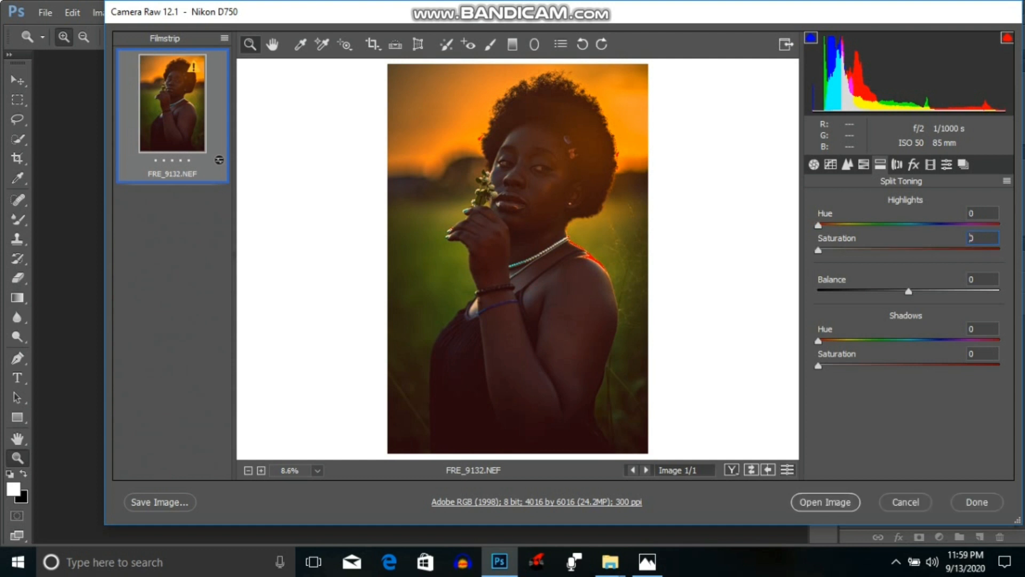
pyautogui.click(787, 470)
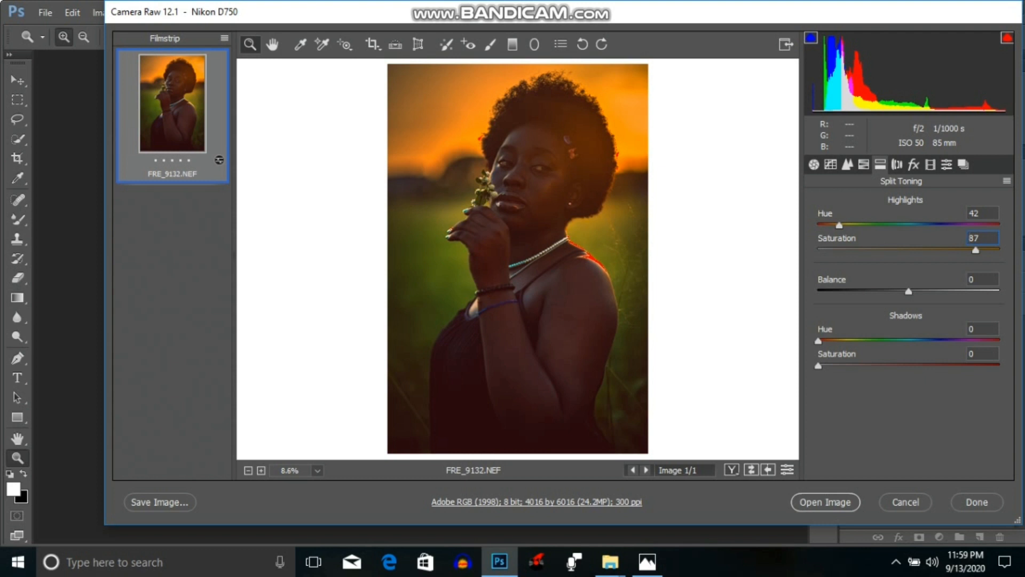
# Set the shadows saturation to 8, trying a shadows hue of 39 before changing it to 222.
pyautogui.click(970, 329)
pyautogui.write('39')
pyautogui.press('Tab')
pyautogui.write('8')
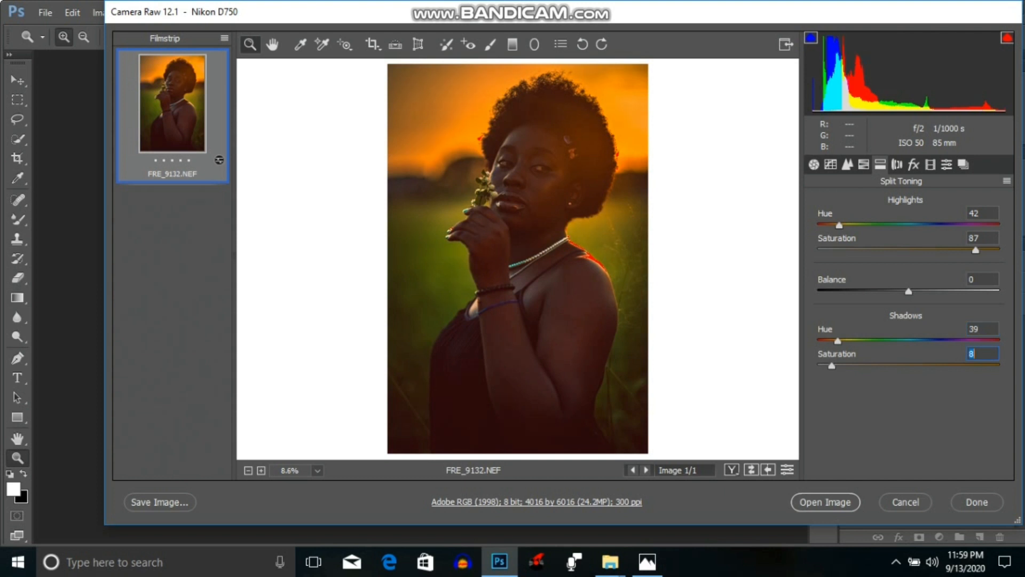
pyautogui.click(930, 340)
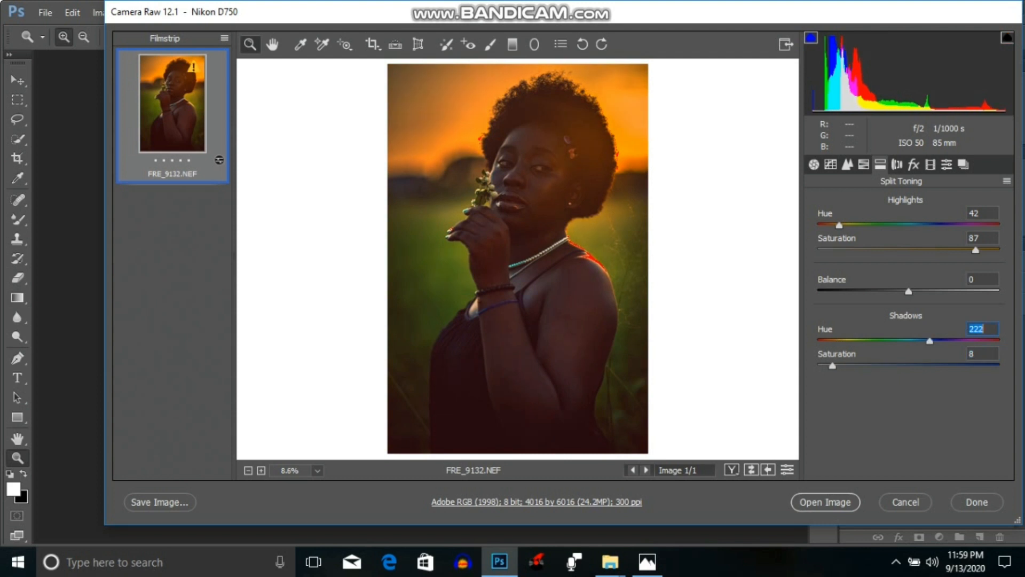
# Set the shadows hue to 197, and compare the fitted side-by-side before and after views with and without the split toning.
pyautogui.moveTo(930, 341); pyautogui.dragTo(917, 341)
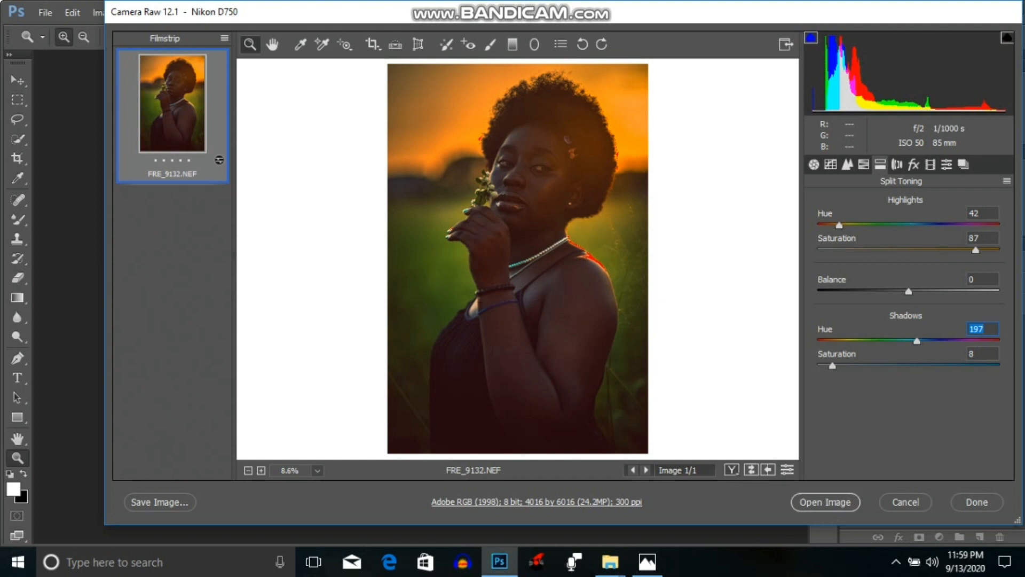
pyautogui.click(732, 470)
pyautogui.click(698, 219)
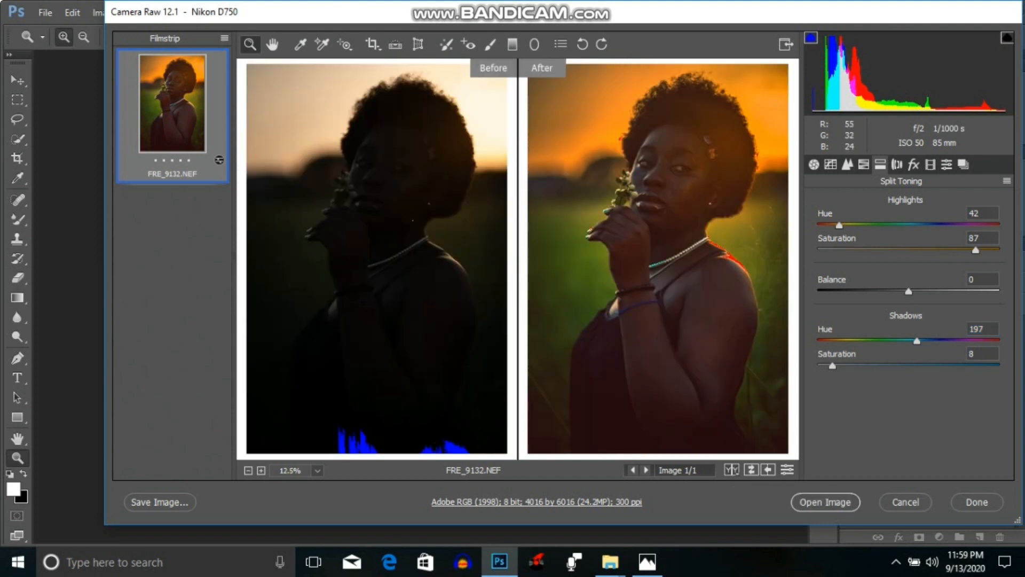
pyautogui.rightClick(685, 113)
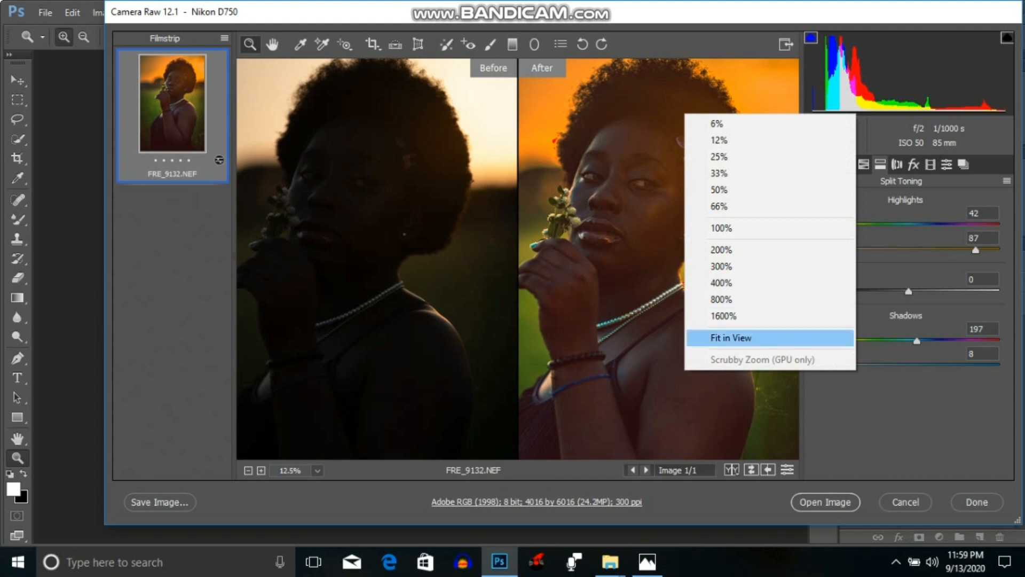
pyautogui.click(729, 339)
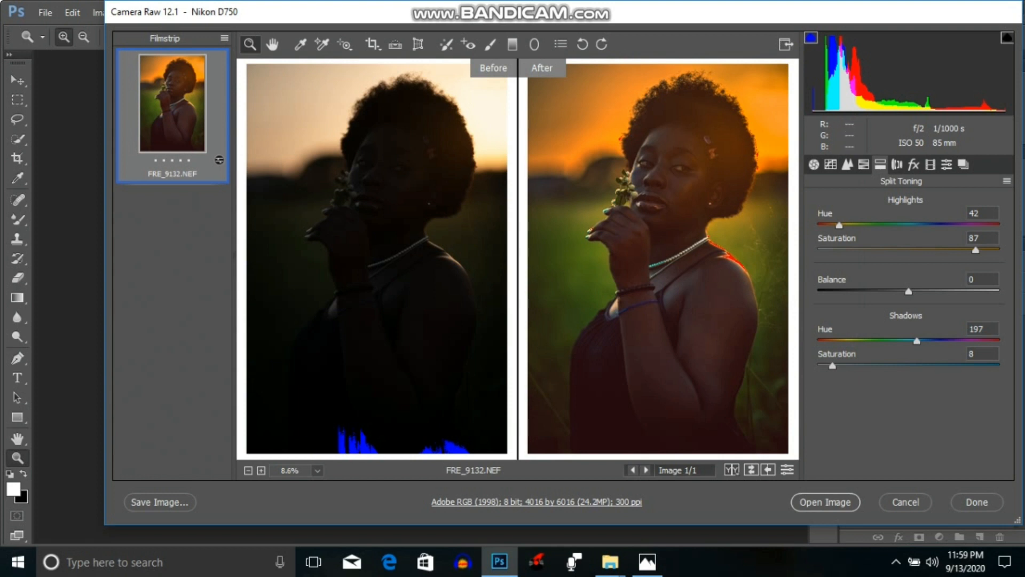
pyautogui.click(787, 470)
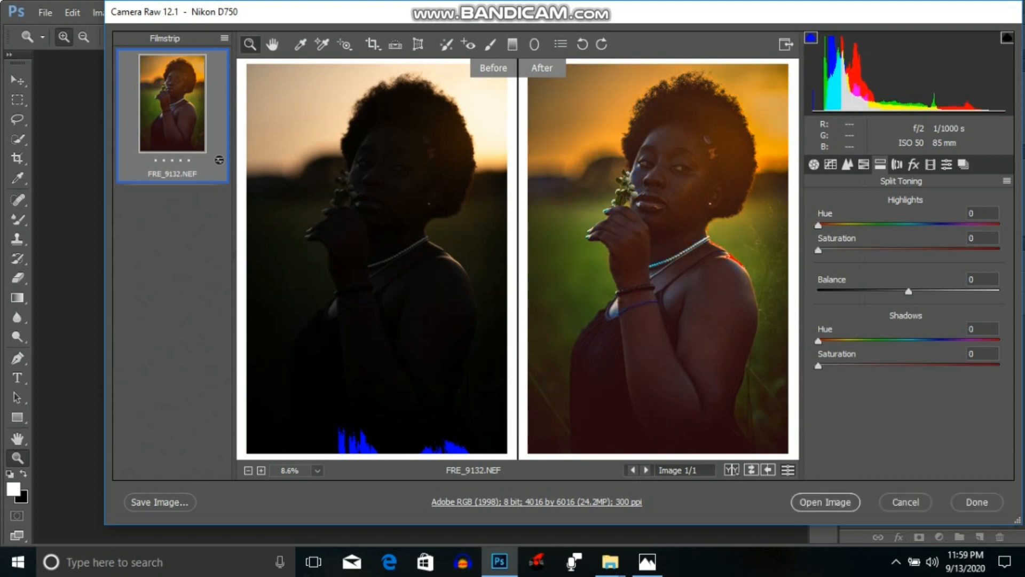
pyautogui.click(788, 470)
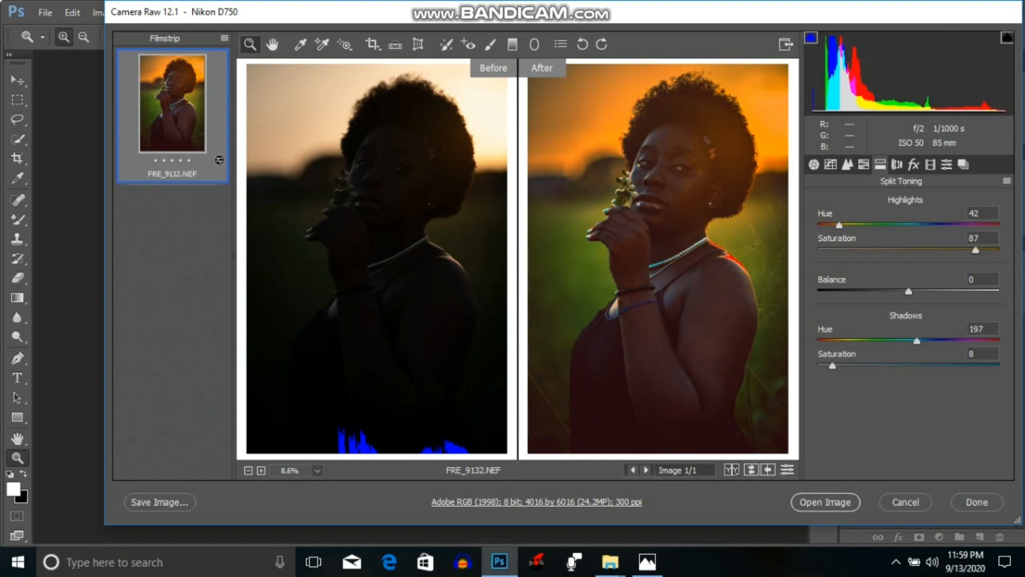
# Try reducing the highlights saturation to 16 before raising it in single steps to 43.
pyautogui.moveTo(976, 250); pyautogui.dragTo(847, 250)
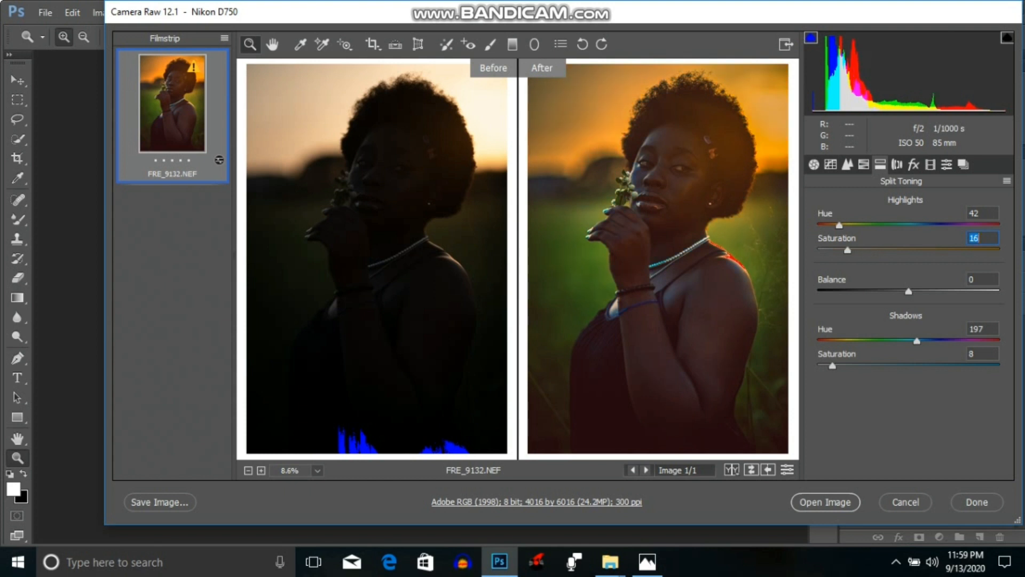
pyautogui.press('Down')
pyautogui.press('Up')
pyautogui.press('Up')
pyautogui.press('Up')
pyautogui.press('Up')
pyautogui.press('Up')
pyautogui.press('Up')
pyautogui.press('Up')
pyautogui.press('Up')
pyautogui.press('Up')
pyautogui.press('Up')
pyautogui.press('Up')
pyautogui.press('Up')
pyautogui.press('Up')
pyautogui.press('Up')
pyautogui.press('Up')
pyautogui.press('Up')
pyautogui.press('Up')
pyautogui.press('Up')
pyautogui.press('Up')
pyautogui.press('Up')
pyautogui.press('Up')
pyautogui.press('Up')
pyautogui.press('Up')
pyautogui.press('Up')
pyautogui.press('Up')
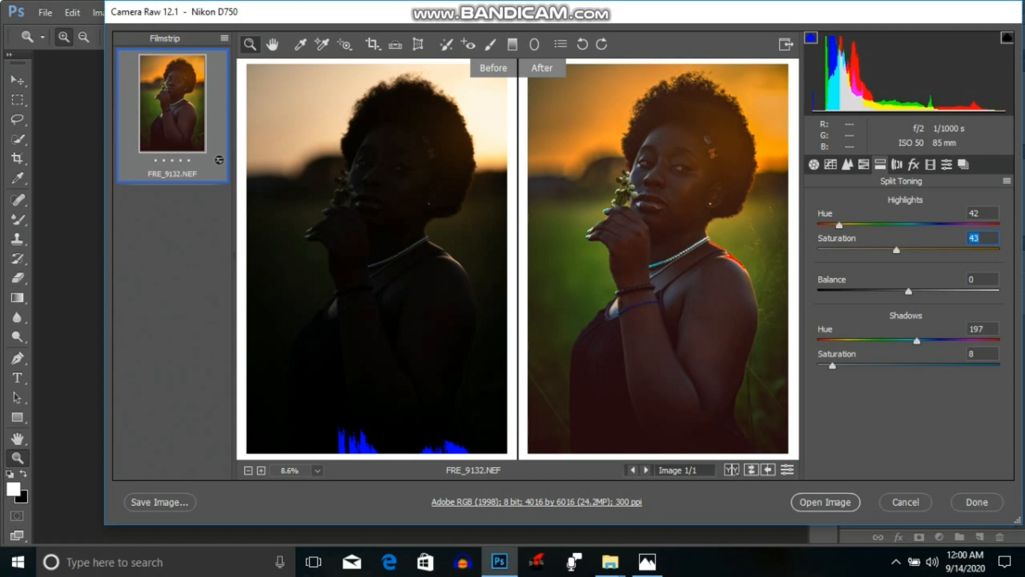
# Try different split toning balance values in both directions, ending at +54.
pyautogui.press('Tab')
pyautogui.press('Down')
pyautogui.press('Down')
pyautogui.press('Down')
pyautogui.press('Down')
pyautogui.press('Down')
pyautogui.press('Down')
pyautogui.press('Down')
pyautogui.press('Down')
pyautogui.press('Down')
pyautogui.press('Down')
pyautogui.press('Down')
pyautogui.press('Down')
pyautogui.press('Down')
pyautogui.press('Down')
pyautogui.press('Down')
pyautogui.press('Down')
pyautogui.press('Down')
pyautogui.press('Down')
pyautogui.press('Down')
pyautogui.press('Down')
pyautogui.press('Up')
pyautogui.press('Up')
pyautogui.press('Up')
pyautogui.press('Up')
pyautogui.press('Up')
pyautogui.press('Up')
pyautogui.press('Up')
pyautogui.press('Up')
pyautogui.press('Up')
pyautogui.press('Up')
pyautogui.press('Up')
pyautogui.press('Up')
pyautogui.press('Up')
pyautogui.press('Up')
pyautogui.press('Up')
pyautogui.press('Up')
pyautogui.press('Up')
pyautogui.press('Up')
pyautogui.press('Up')
pyautogui.press('Up')
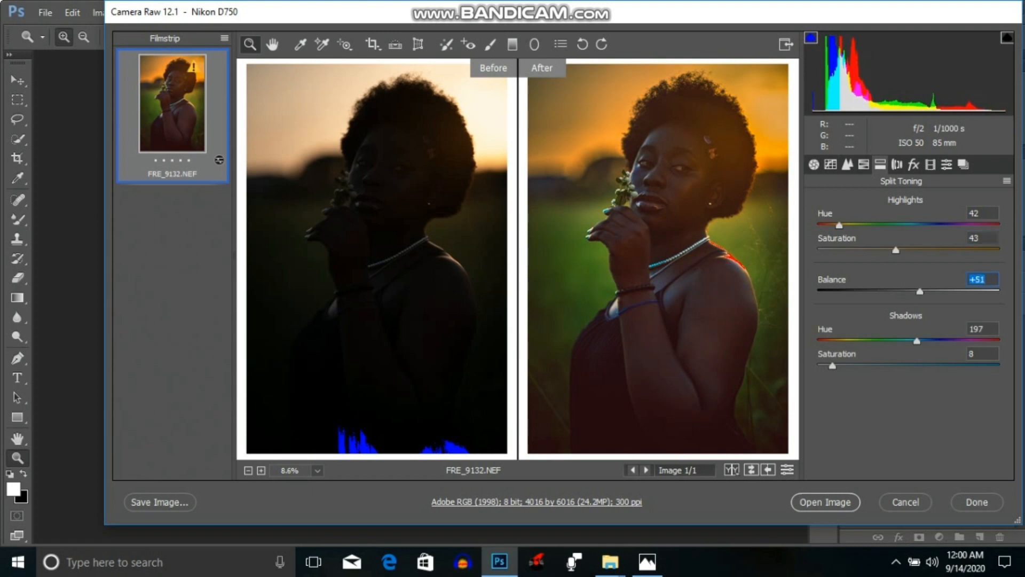
pyautogui.press('Up')
pyautogui.press('Up')
pyautogui.press('Up')
pyautogui.press('Up')
pyautogui.press('Up')
pyautogui.press('Up')
pyautogui.press('Up')
pyautogui.press('Up')
pyautogui.press('Up')
pyautogui.press('Up')
pyautogui.press('Up')
pyautogui.press('Up')
pyautogui.press('Up')
pyautogui.press('Up')
pyautogui.press('Up')
pyautogui.press('Up')
pyautogui.press('Up')
pyautogui.press('Up')
pyautogui.press('Up')
pyautogui.press('Up')
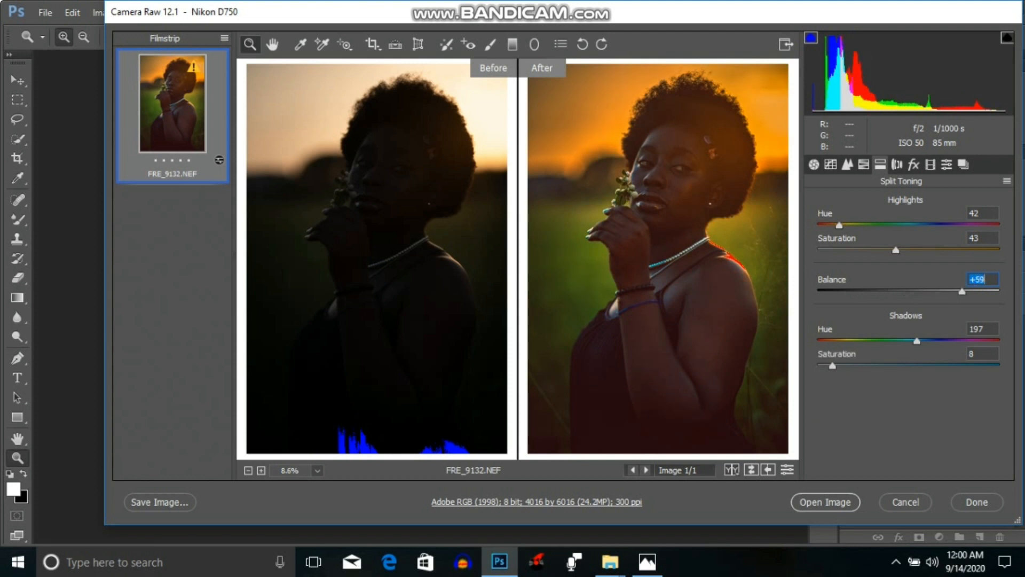
pyautogui.press('Down')
pyautogui.press('Down')
pyautogui.press('Down')
pyautogui.press('Down')
pyautogui.press('Down')
pyautogui.press('Down')
pyautogui.press('Down')
pyautogui.press('Down')
pyautogui.press('Down')
pyautogui.press('Down')
pyautogui.press('Down')
pyautogui.press('Down')
pyautogui.press('Down')
pyautogui.press('Down')
pyautogui.press('Down')
pyautogui.press('Down')
pyautogui.press('Down')
pyautogui.press('Down')
pyautogui.press('Down')
pyautogui.press('Down')
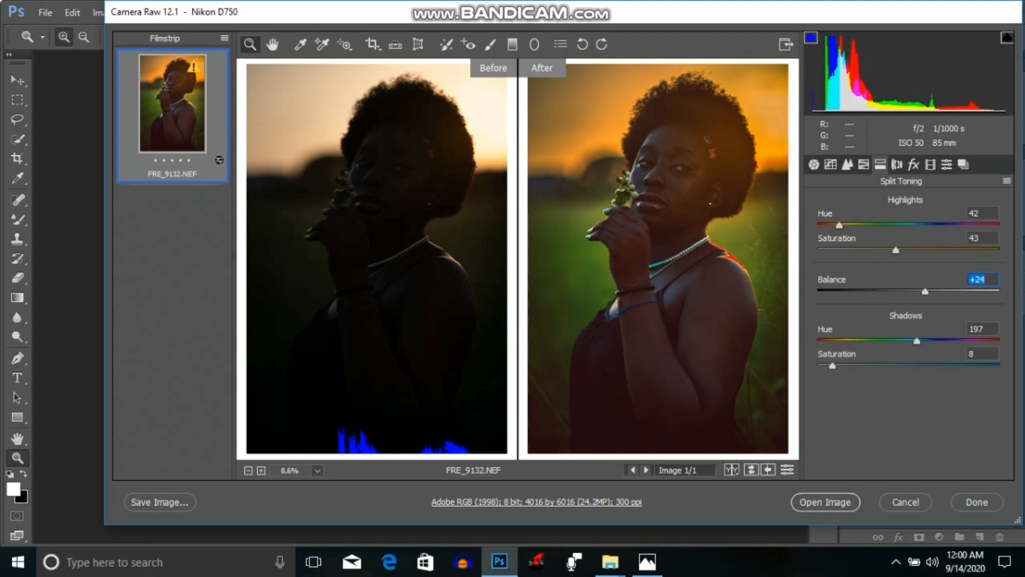
pyautogui.press('Up')
pyautogui.press('Up')
pyautogui.press('Up')
pyautogui.press('Up')
pyautogui.press('Up')
pyautogui.press('Up')
pyautogui.press('Up')
pyautogui.press('Up')
pyautogui.press('Up')
pyautogui.press('Up')
pyautogui.press('Up')
pyautogui.press('Up')
pyautogui.press('Up')
pyautogui.press('Up')
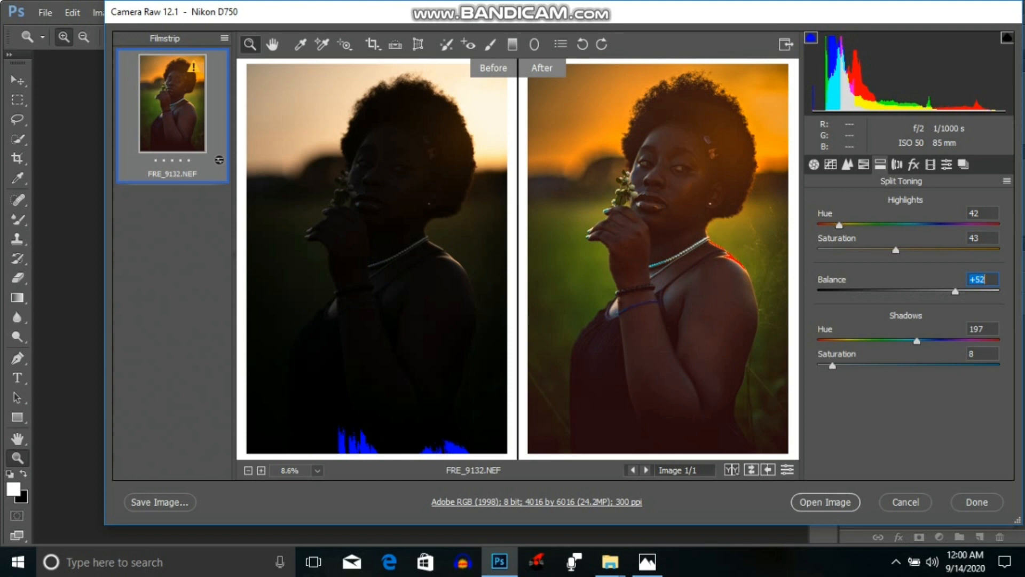
pyautogui.press('Up')
pyautogui.press('Up')
# Set the highlights hue to 197 and the highlights saturation to 8.
pyautogui.click(970, 213)
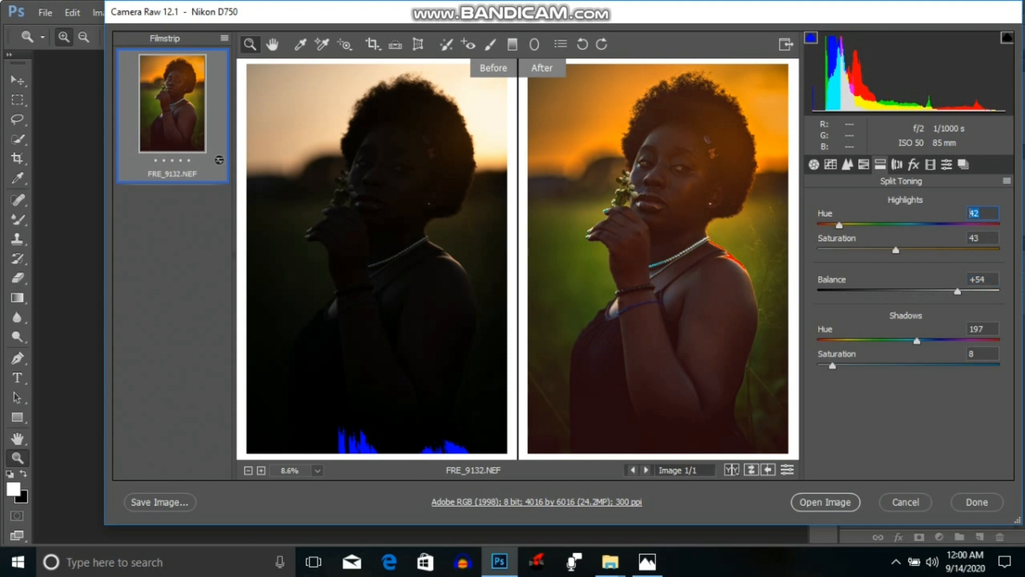
pyautogui.write('197')
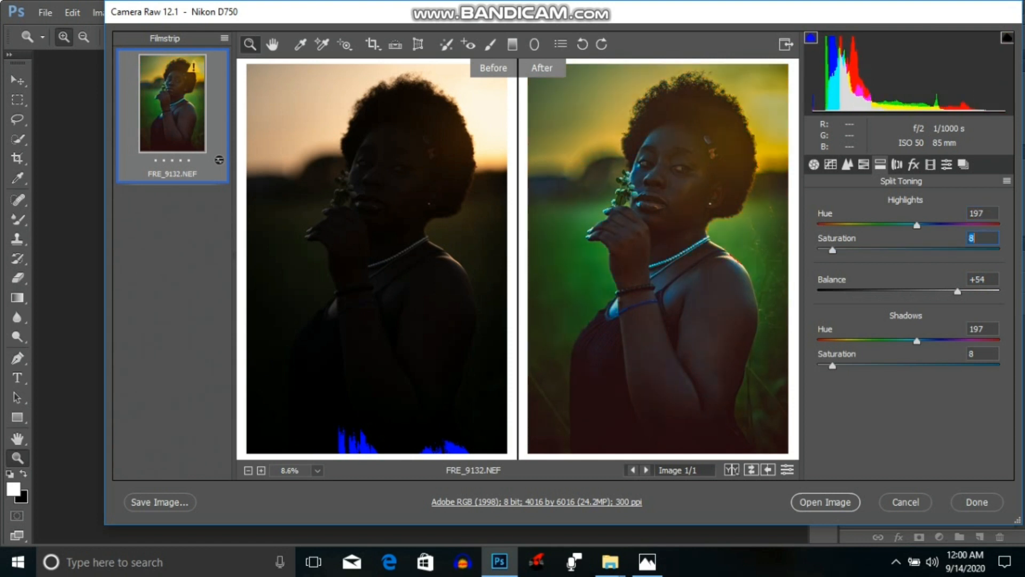
pyautogui.press('Tab')
pyautogui.write('10')
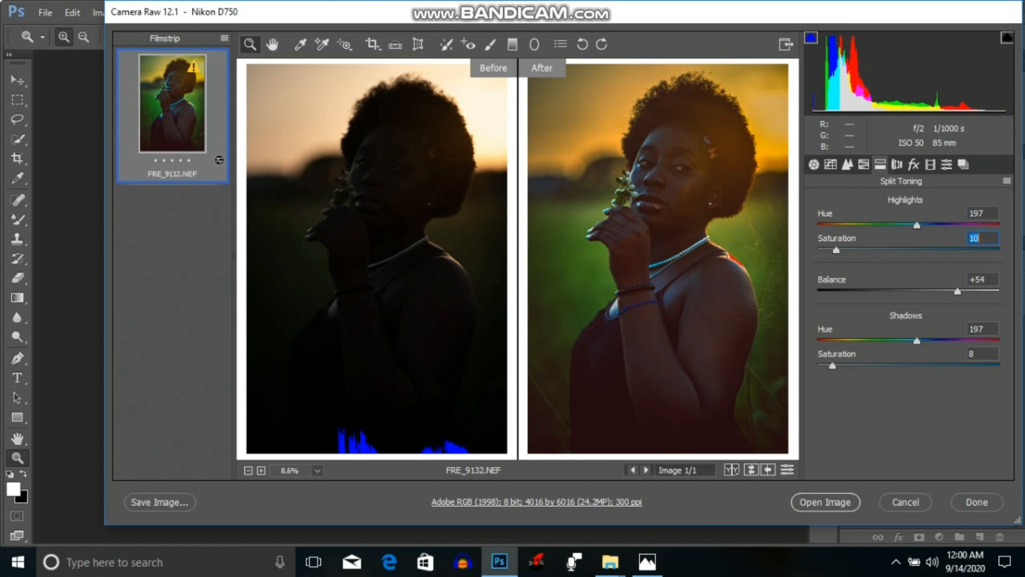
pyautogui.press('Down')
pyautogui.press('Down')
# Try different split toning balance values on the negative side, finishing at -48.
pyautogui.press('Tab')
pyautogui.write('-82')
pyautogui.press('Up')
pyautogui.press('Up')
pyautogui.press('Up')
pyautogui.press('Up')
pyautogui.press('Up')
pyautogui.press('Up')
pyautogui.press('Up')
pyautogui.press('Up')
pyautogui.press('Up')
pyautogui.press('Up')
pyautogui.press('Up')
pyautogui.press('Up')
pyautogui.press('Up')
pyautogui.press('Up')
pyautogui.press('Up')
pyautogui.press('Up')
pyautogui.press('Up')
pyautogui.press('Up')
pyautogui.press('Up')
pyautogui.press('Up')
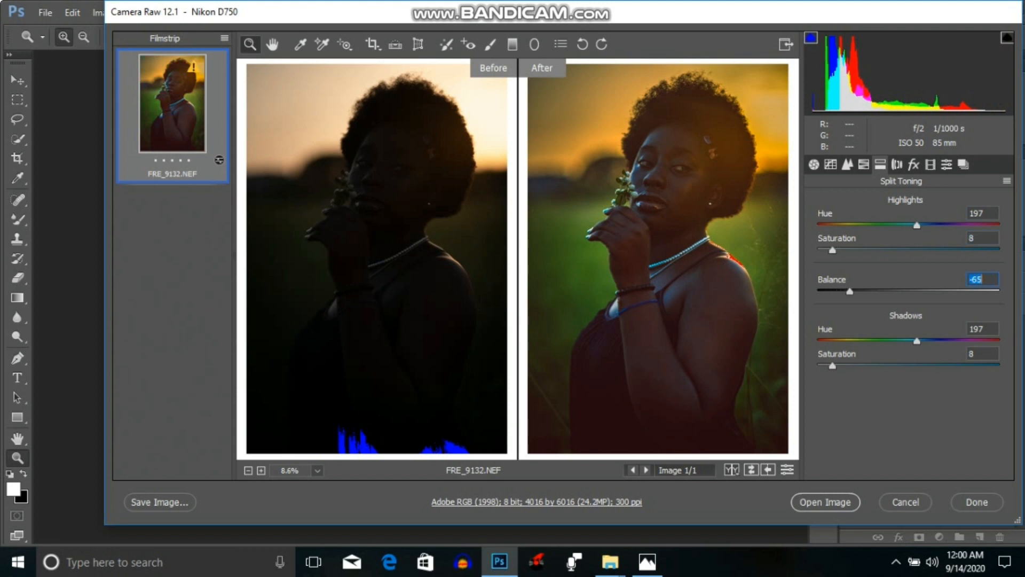
pyautogui.press('Up')
pyautogui.press('Up')
pyautogui.press('Up')
pyautogui.press('Up')
pyautogui.press('Up')
pyautogui.press('Up')
pyautogui.press('Up')
pyautogui.press('Up')
pyautogui.press('Up')
pyautogui.press('Up')
pyautogui.press('Up')
pyautogui.press('Up')
pyautogui.press('Up')
pyautogui.press('Up')
pyautogui.press('Up')
pyautogui.press('Up')
pyautogui.press('Up')
pyautogui.press('Up')
pyautogui.press('Up')
pyautogui.press('Down')
pyautogui.press('Down')
pyautogui.press('Down')
pyautogui.press('Down')
pyautogui.press('Down')
# Set the split toning shadows hue to 54 and the shadows saturation to 9.
pyautogui.press('Tab')
pyautogui.write('53')
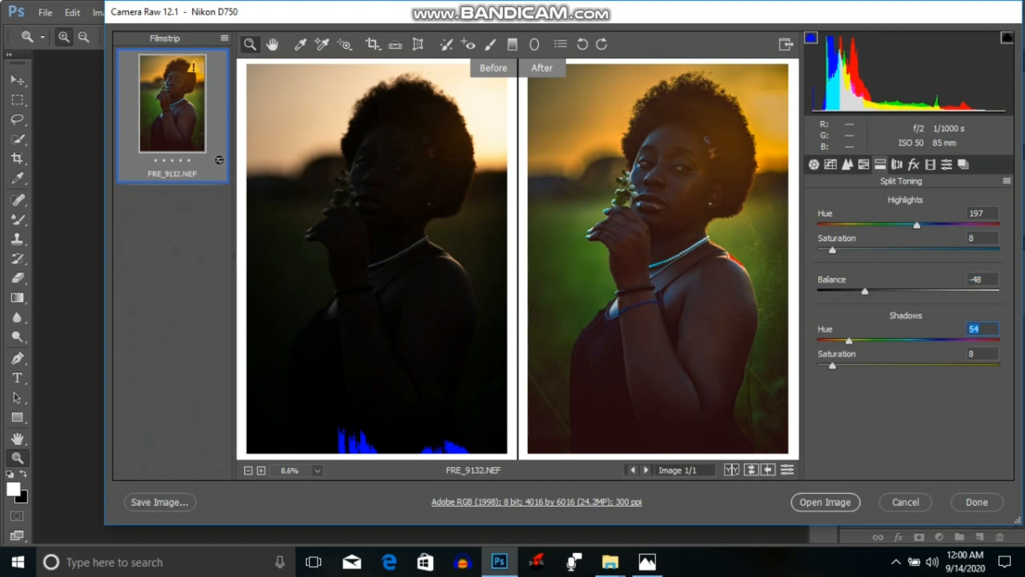
pyautogui.press('Up')
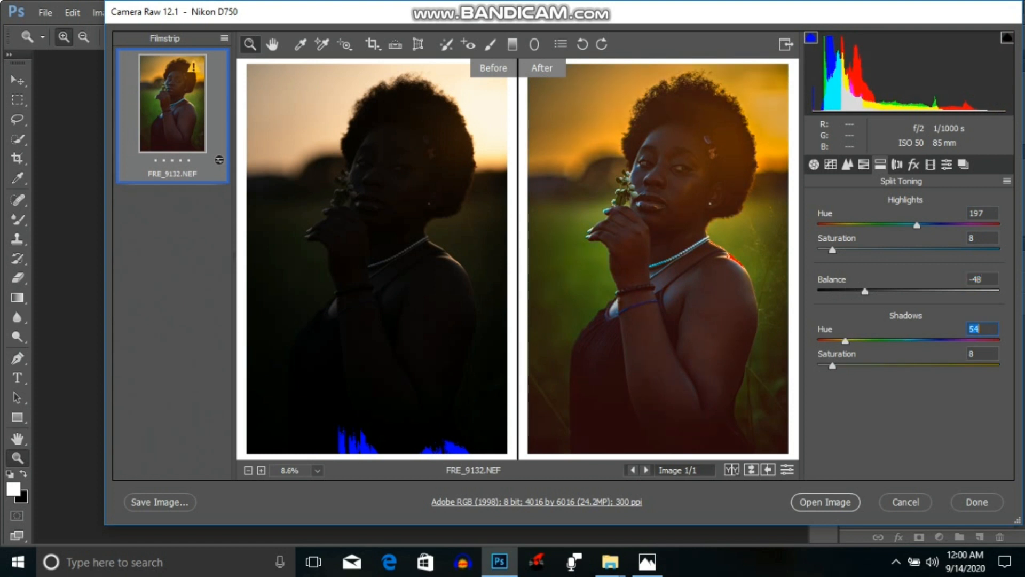
pyautogui.moveTo(832, 366)
pyautogui.mouseDown()
pyautogui.moveTo(851, 366)
pyautogui.moveTo(836, 366)
pyautogui.mouseUp()
pyautogui.press('Up')
pyautogui.press('Up')
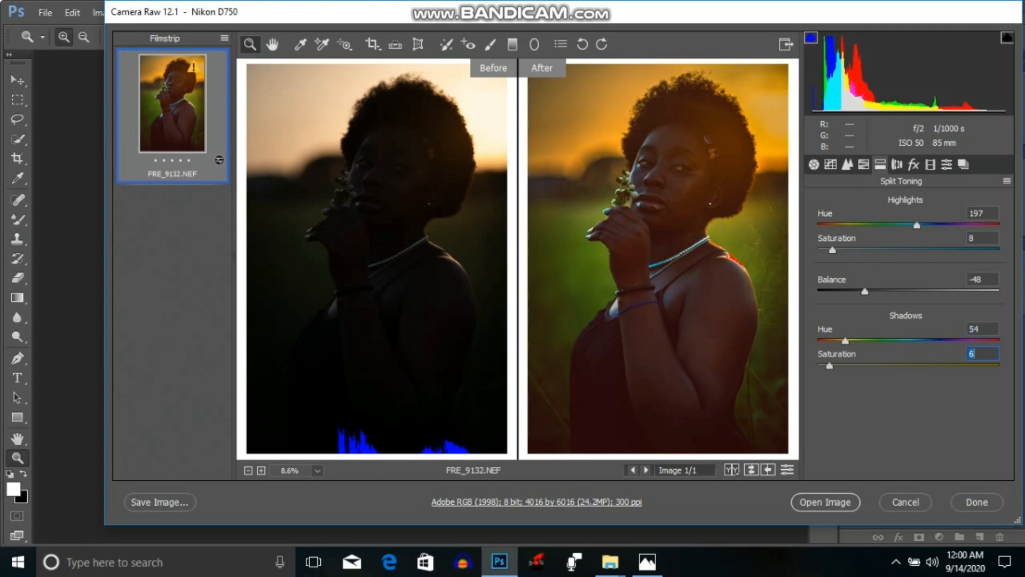
pyautogui.press('Down')
pyautogui.press('Down')
pyautogui.press('Down')
# Lower the shadows hue in single steps to 35.
pyautogui.hotkey('shift', 'Tab')
pyautogui.press('Down')
pyautogui.press('Down')
pyautogui.press('Down')
pyautogui.press('Down')
pyautogui.press('Down')
pyautogui.press('Down')
pyautogui.press('Down')
pyautogui.press('Down')
pyautogui.press('Down')
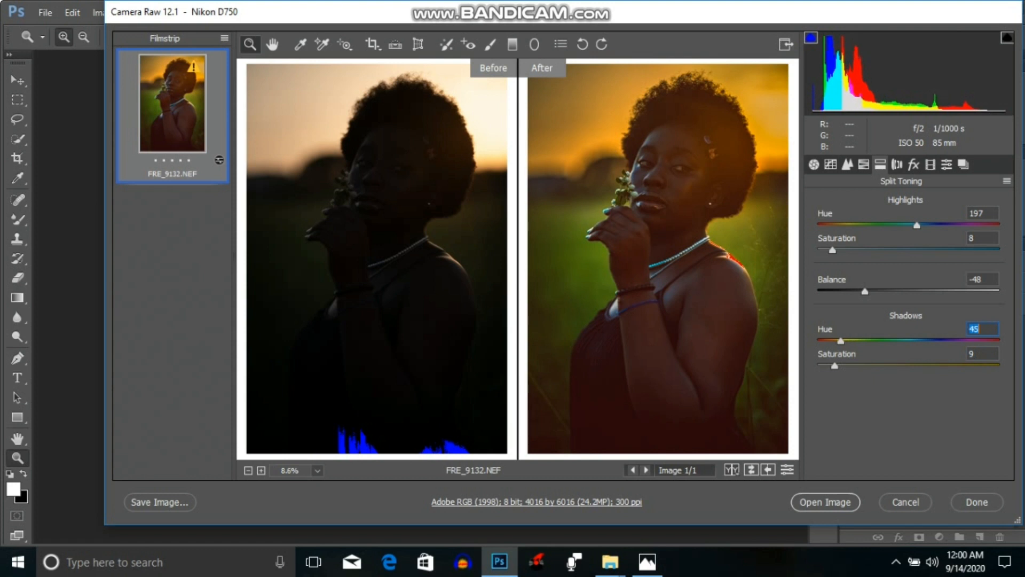
pyautogui.press('Down')
pyautogui.press('Down')
pyautogui.press('Down')
pyautogui.press('Down')
pyautogui.press('Down')
pyautogui.press('Down')
pyautogui.press('Down')
pyautogui.press('Down')
pyautogui.press('Down')
pyautogui.press('Down')
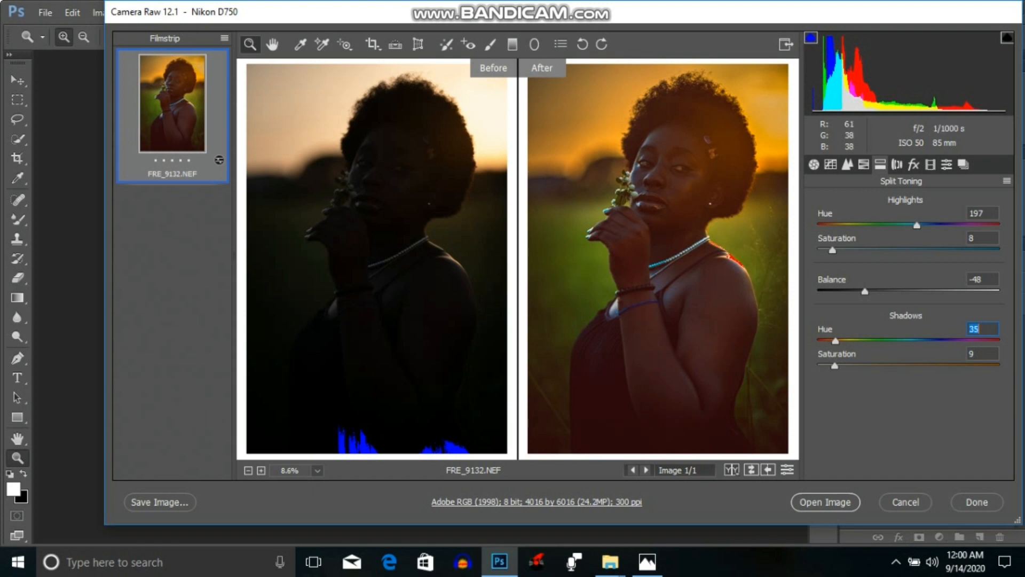
# Examine the before and after portraits at 12%, 6% and fitted zoom, with the Basic adjustments open.
pyautogui.click(672, 176)
pyautogui.rightClick(665, 36)
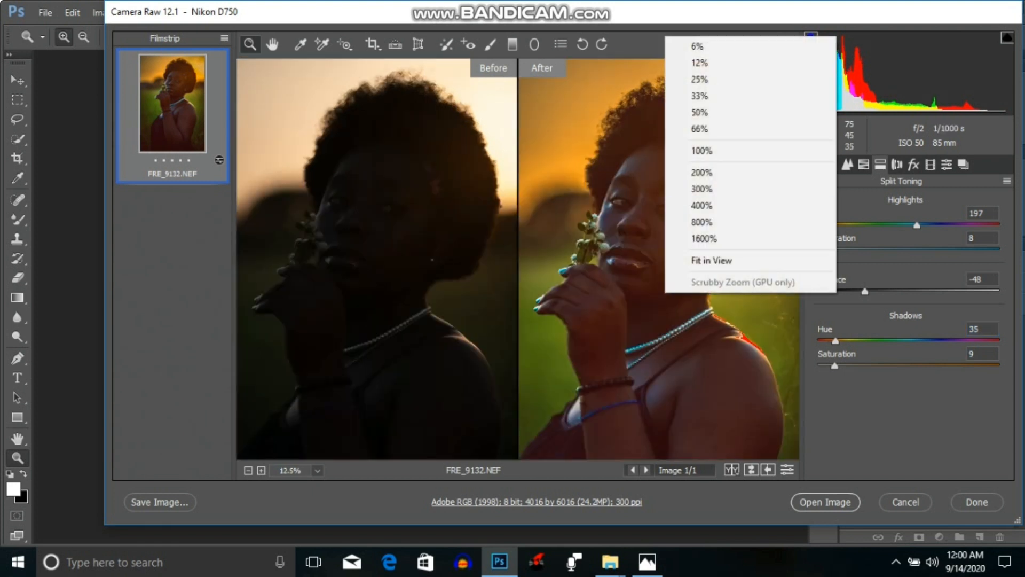
pyautogui.click(714, 260)
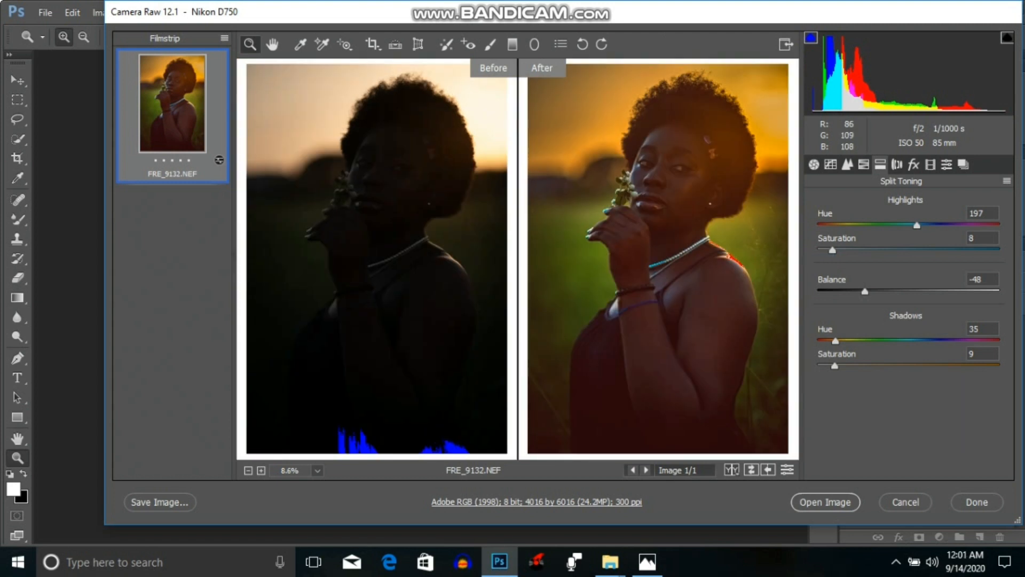
pyautogui.click(766, 206)
pyautogui.rightClick(622, 315)
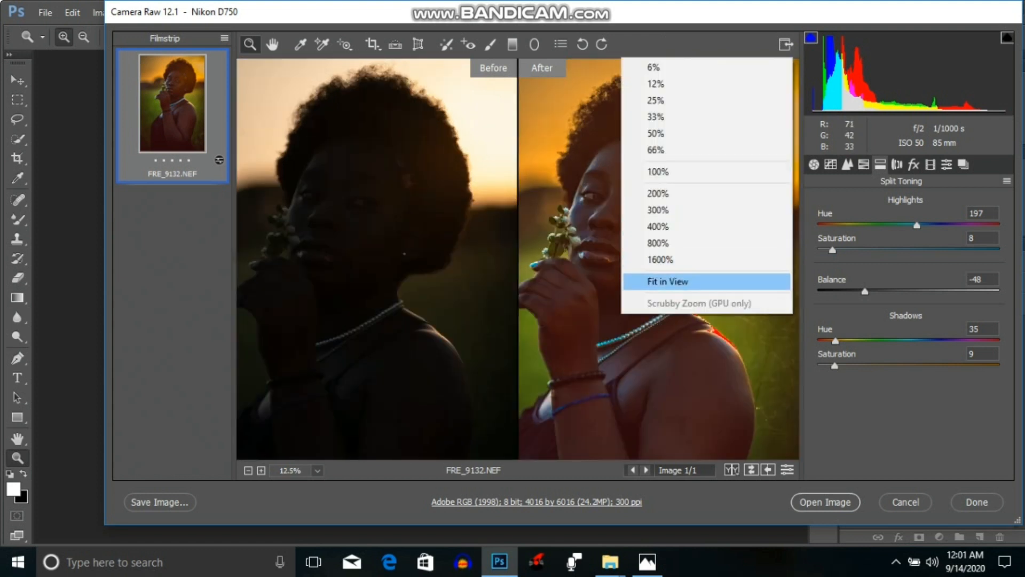
pyautogui.click(658, 282)
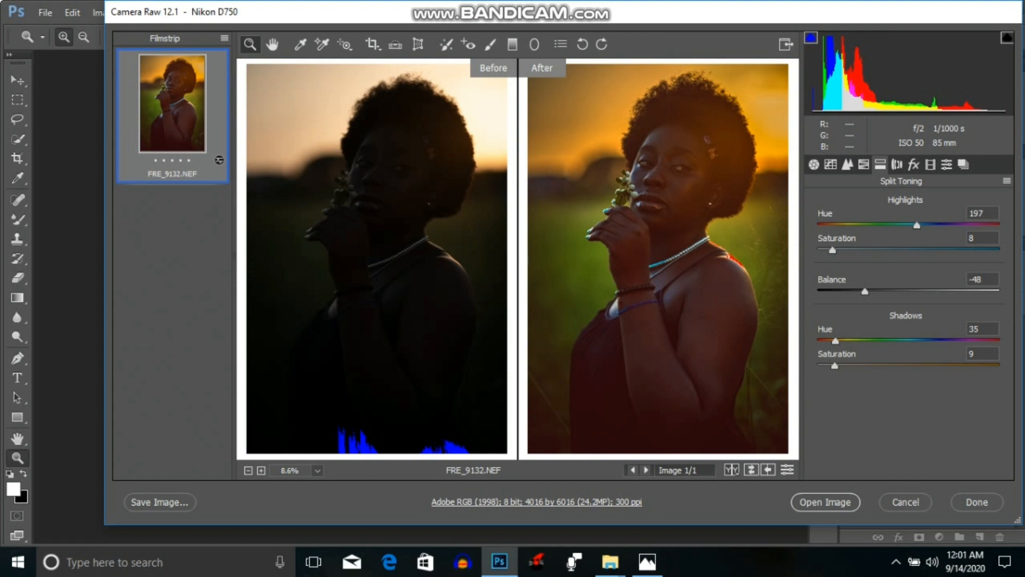
pyautogui.click(814, 165)
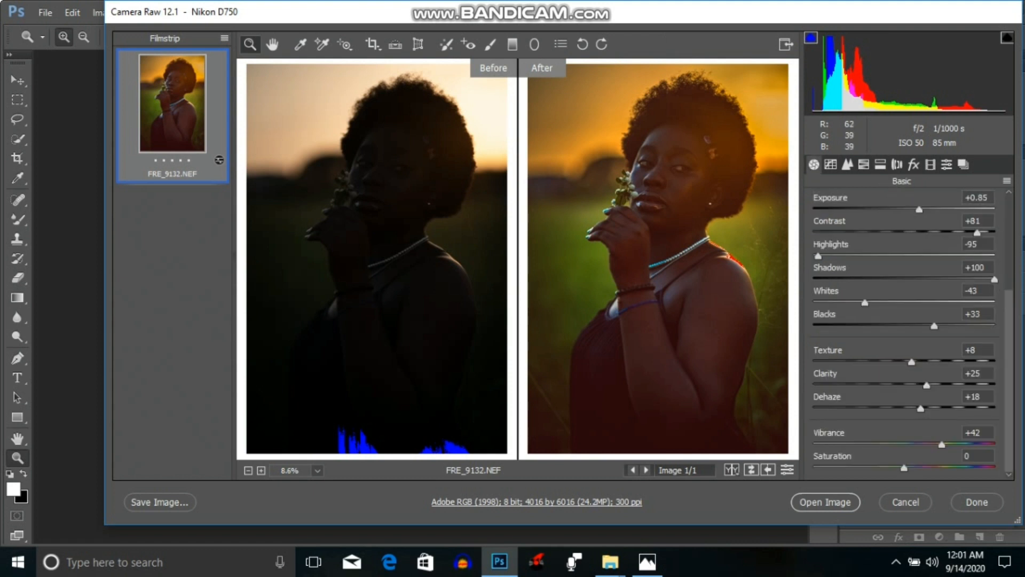
pyautogui.rightClick(599, 103)
pyautogui.click(635, 328)
pyautogui.rightClick(697, 93)
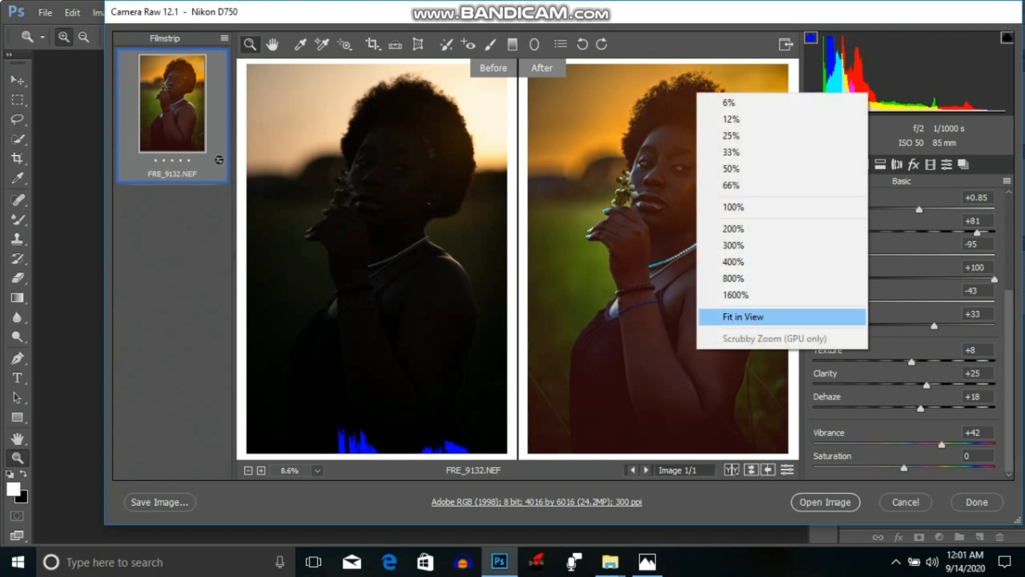
pyautogui.click(742, 316)
pyautogui.rightClick(694, 61)
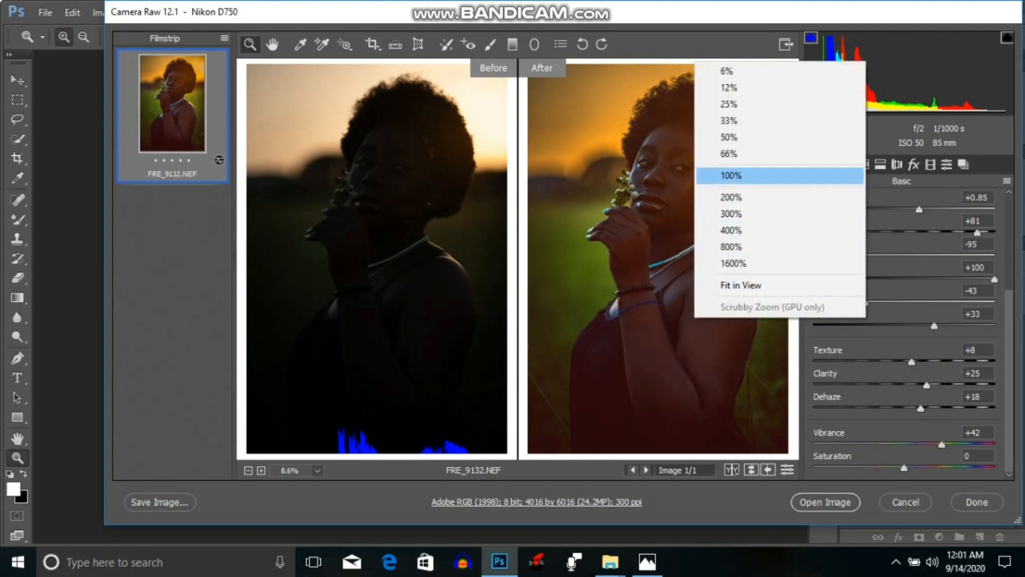
pyautogui.click(729, 87)
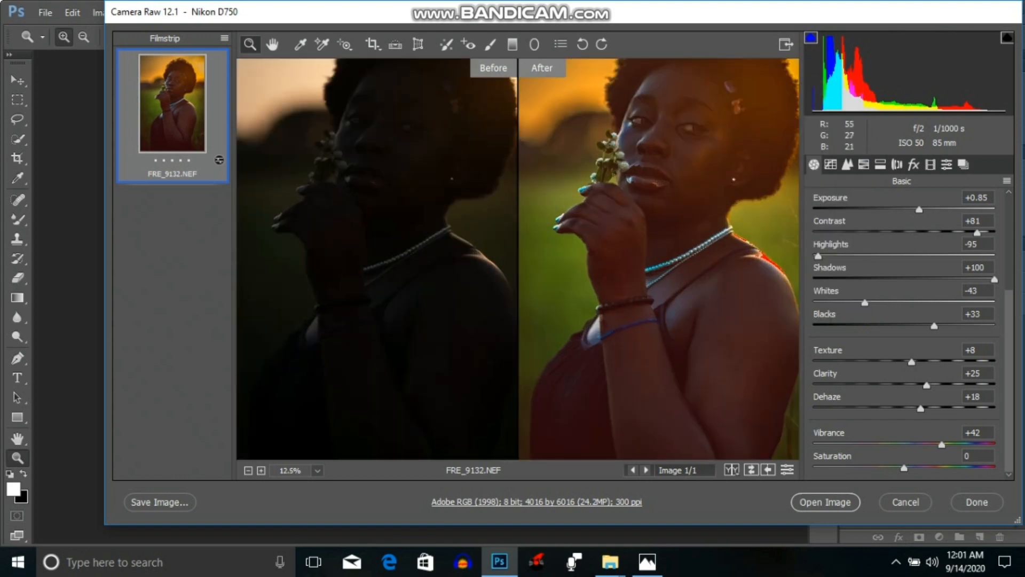
pyautogui.rightClick(702, 64)
pyautogui.click(726, 71)
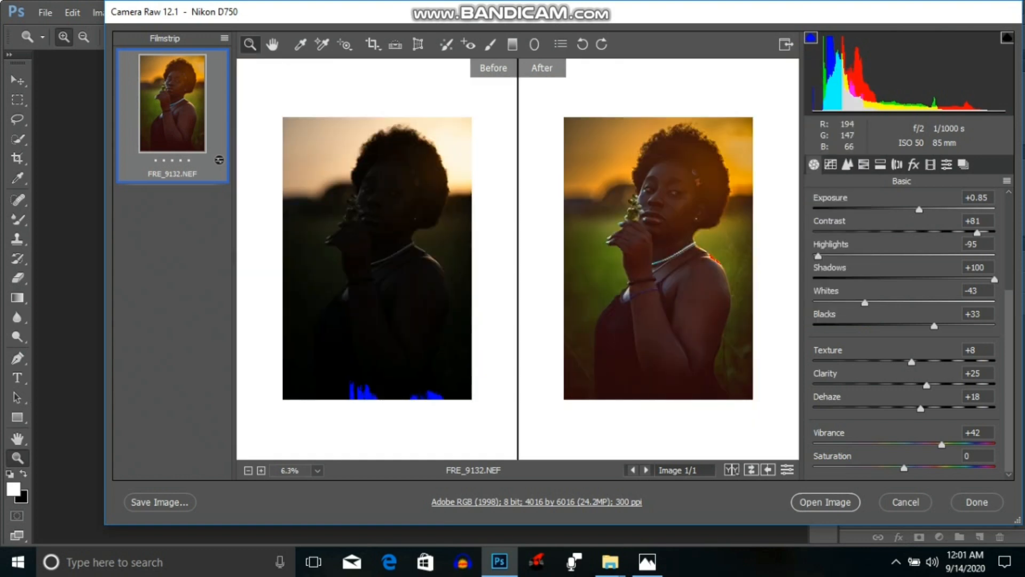
pyautogui.click(646, 220)
pyautogui.rightClick(652, 323)
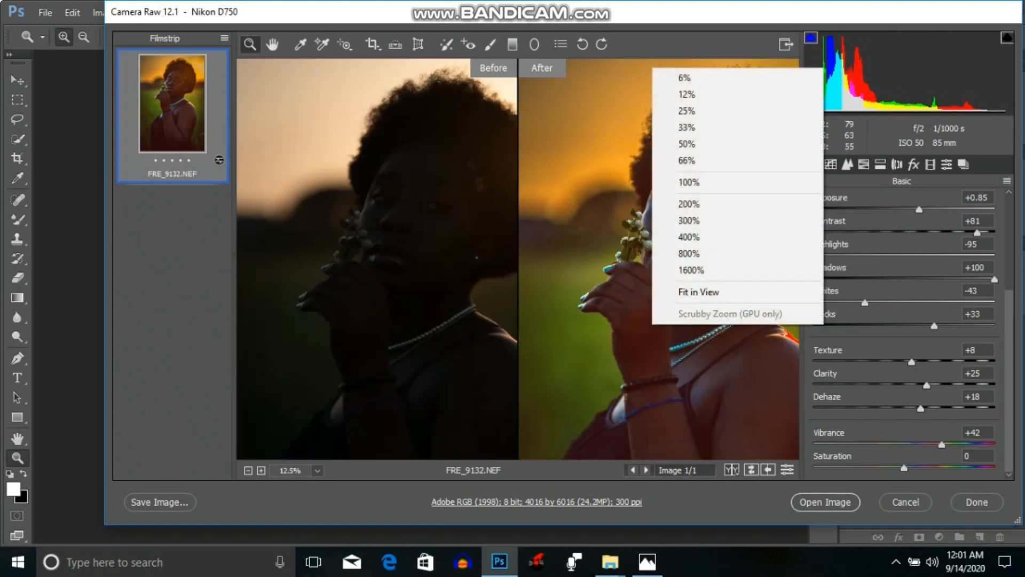
pyautogui.click(694, 291)
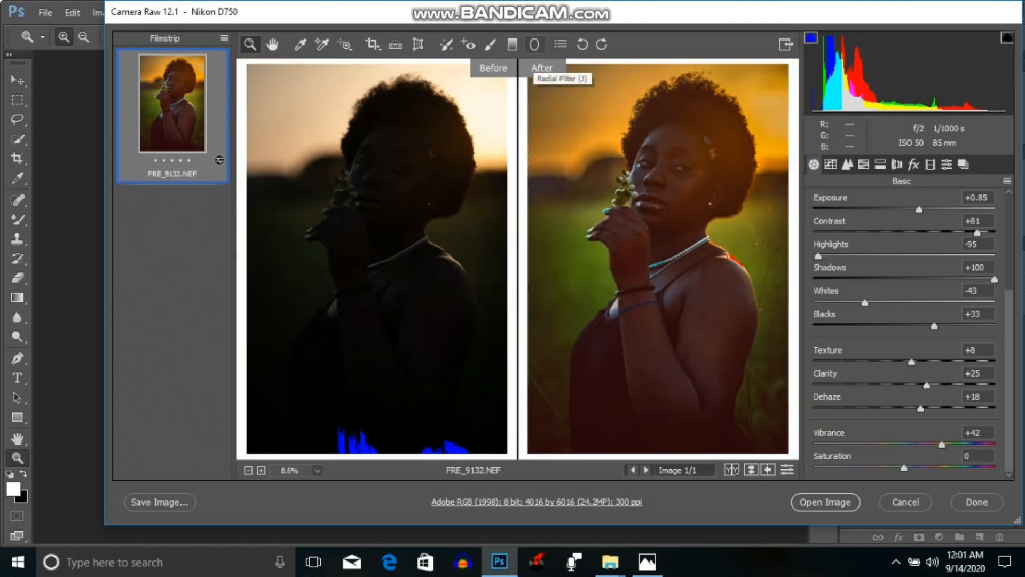
# Try an elliptical Radial Filter over the woman's head and torso, and clear it.
pyautogui.click(534, 44)
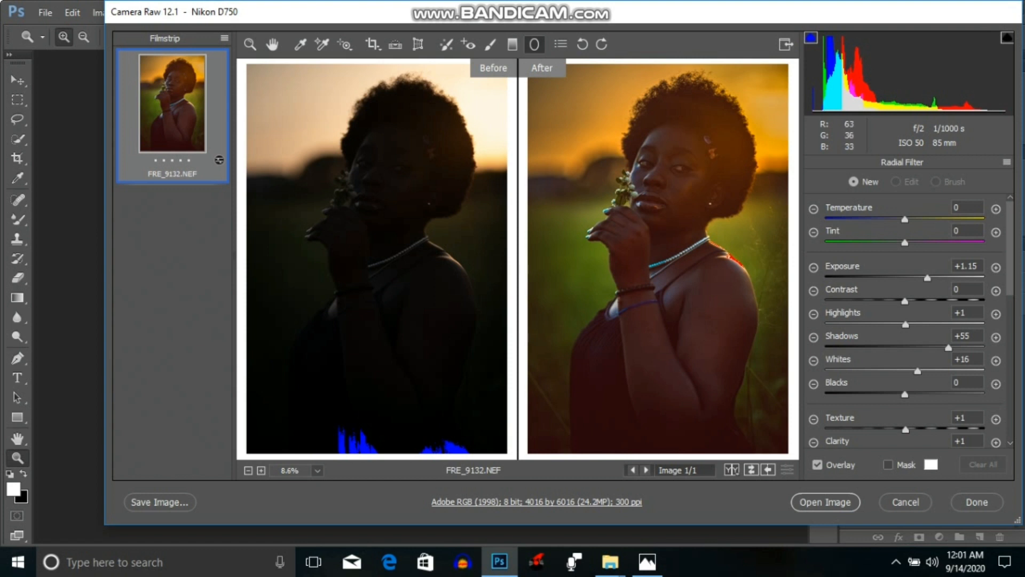
pyautogui.moveTo(665, 342); pyautogui.dragTo(754, 552)
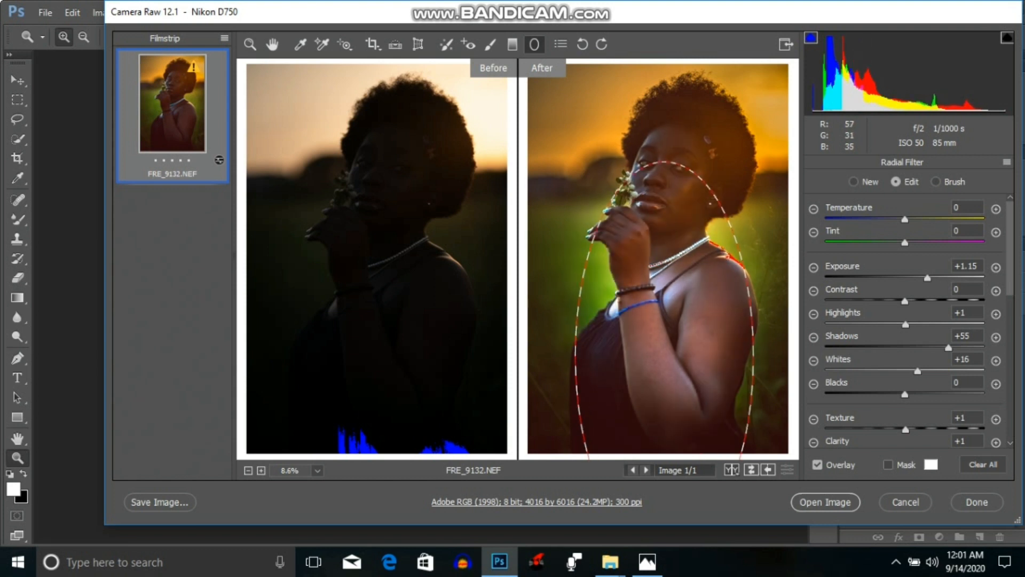
pyautogui.moveTo(664, 355); pyautogui.dragTo(668, 286)
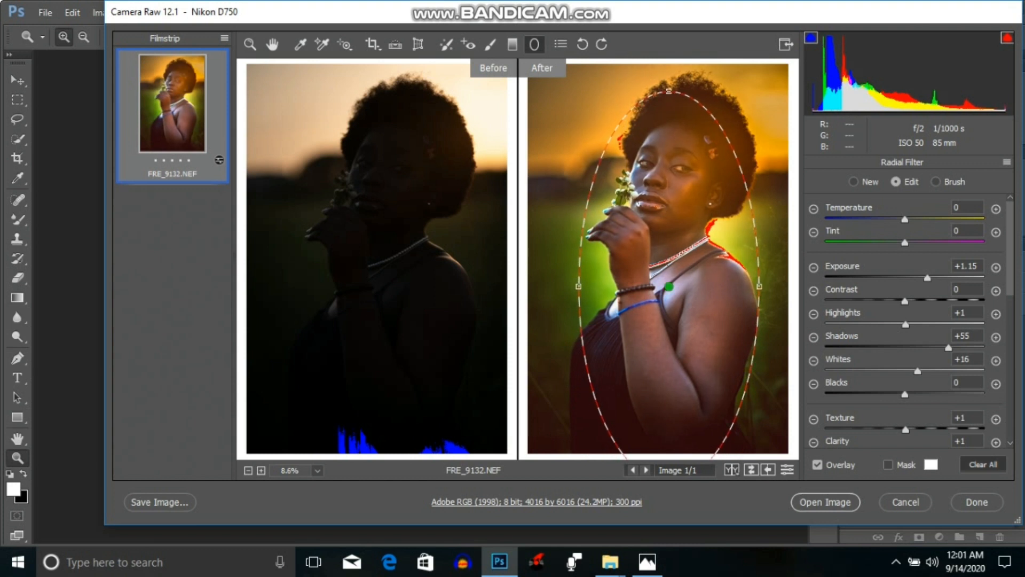
pyautogui.click(983, 465)
# Draw an elliptical radial filter on the After image, enclosing the woman from her hair to her waist.
pyautogui.scroll(-3, 905, 321)
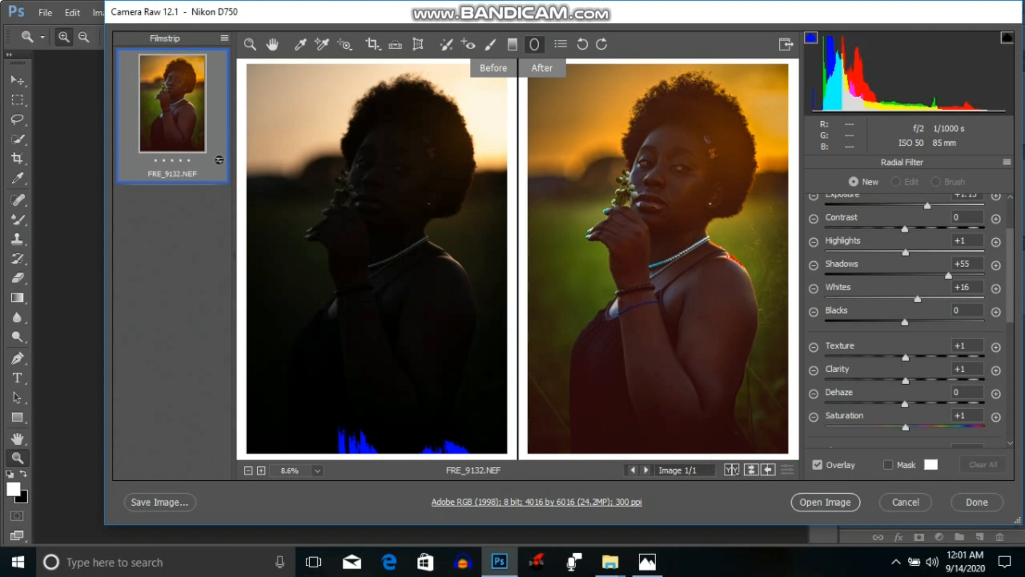
pyautogui.moveTo(674, 314); pyautogui.dragTo(769, 456)
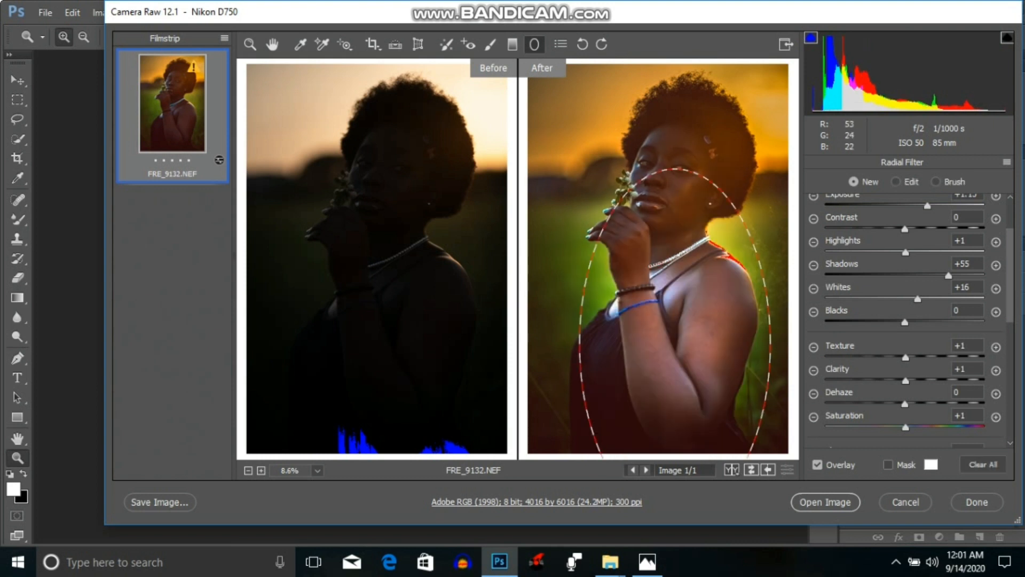
pyautogui.moveTo(675, 342); pyautogui.dragTo(660, 267)
# Reset the radial filter's exposure and shadows to 0.
pyautogui.scroll(3, 903, 320)
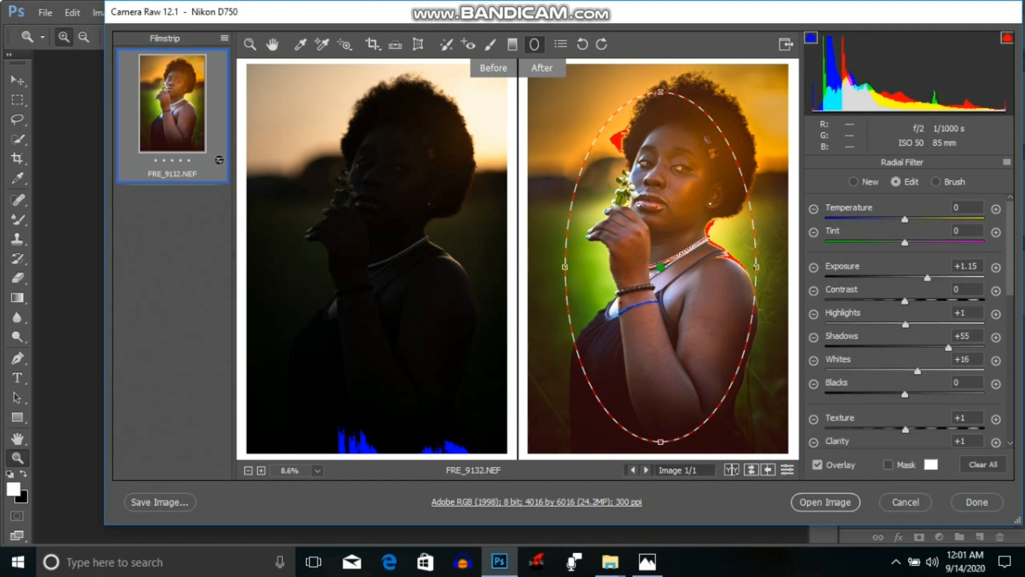
pyautogui.moveTo(978, 266); pyautogui.dragTo(955, 266)
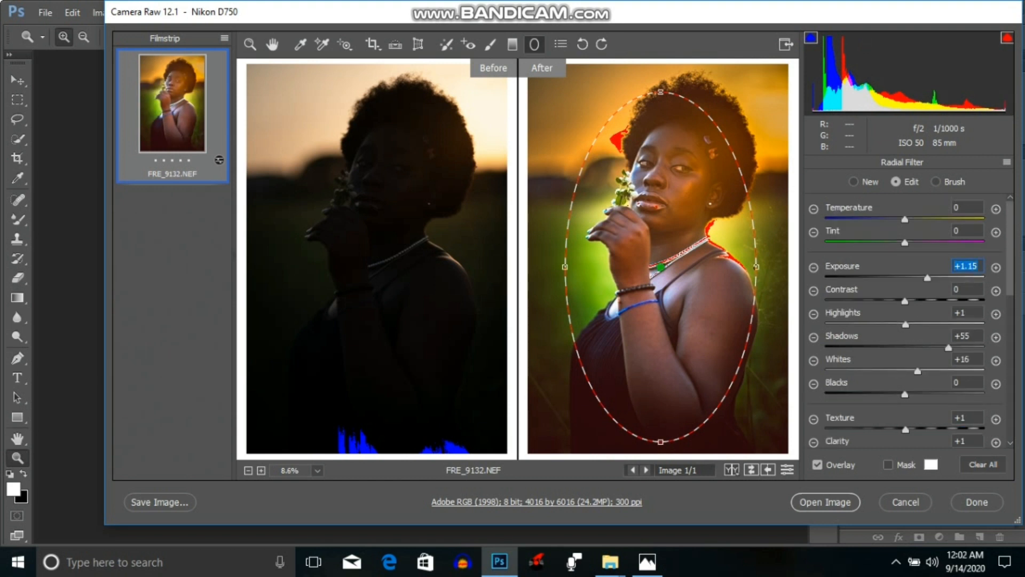
pyautogui.write('0')
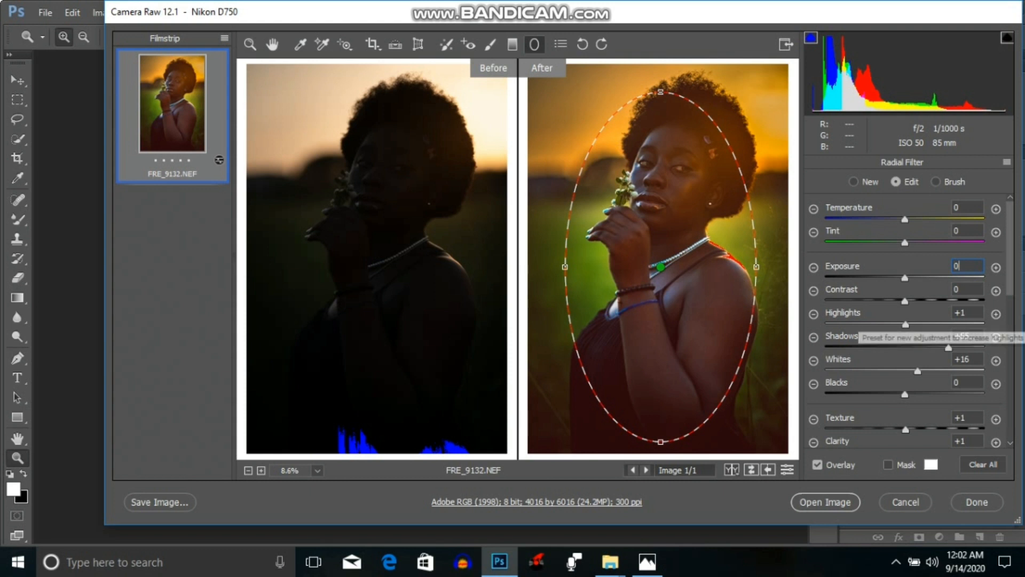
pyautogui.press('Return')
pyautogui.moveTo(977, 336); pyautogui.dragTo(954, 336)
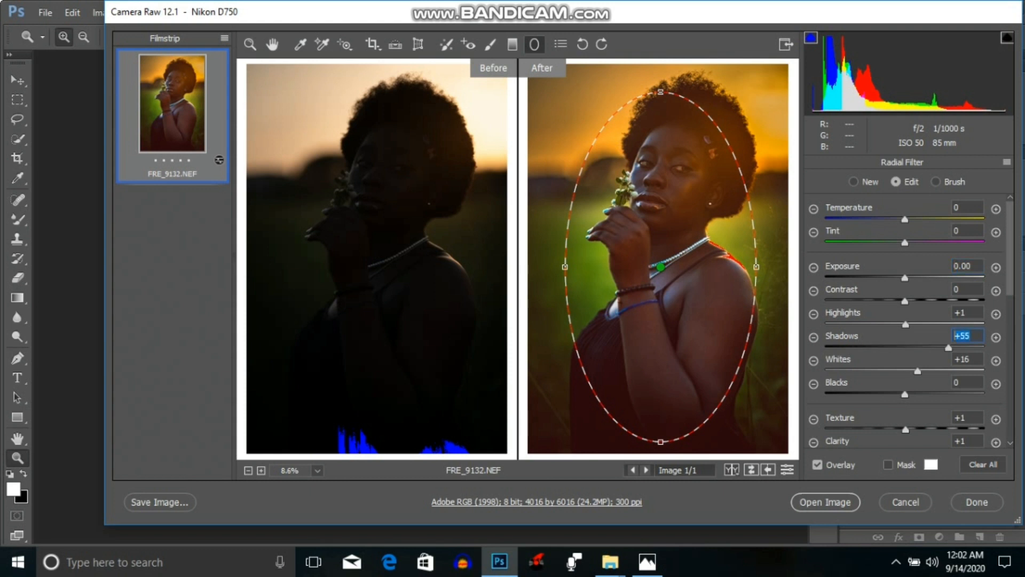
pyautogui.write('0')
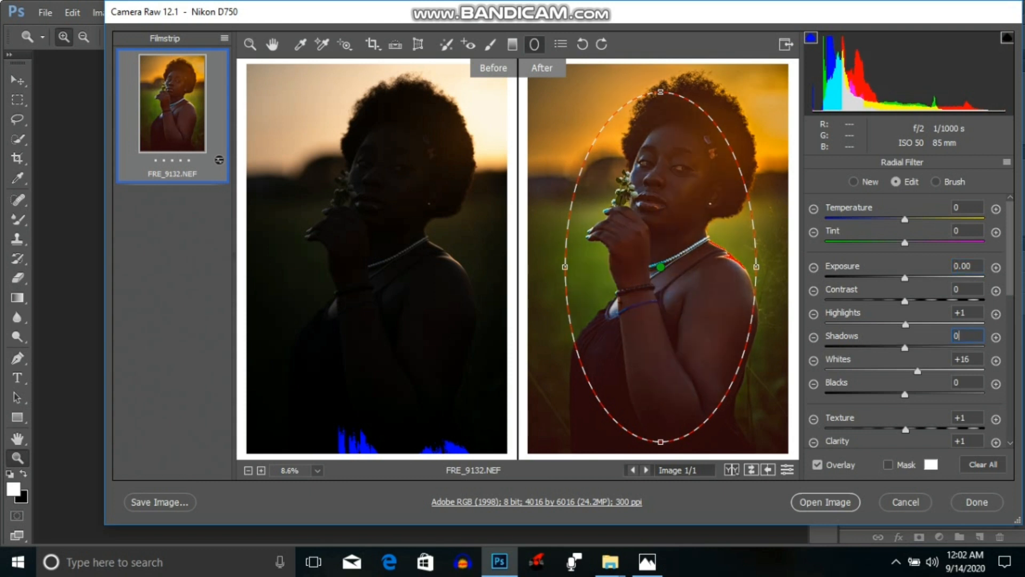
# Reset the radial filter's whites and highlights to 0.
pyautogui.click(971, 359)
pyautogui.moveTo(972, 359); pyautogui.dragTo(954, 358)
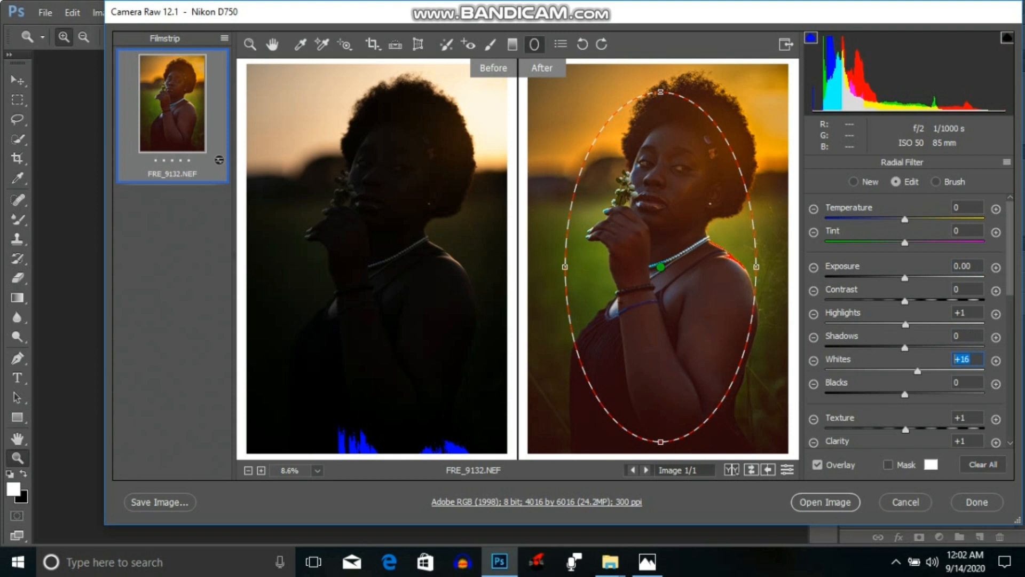
pyautogui.write('0')
pyautogui.moveTo(971, 312); pyautogui.dragTo(954, 312)
pyautogui.write('0')
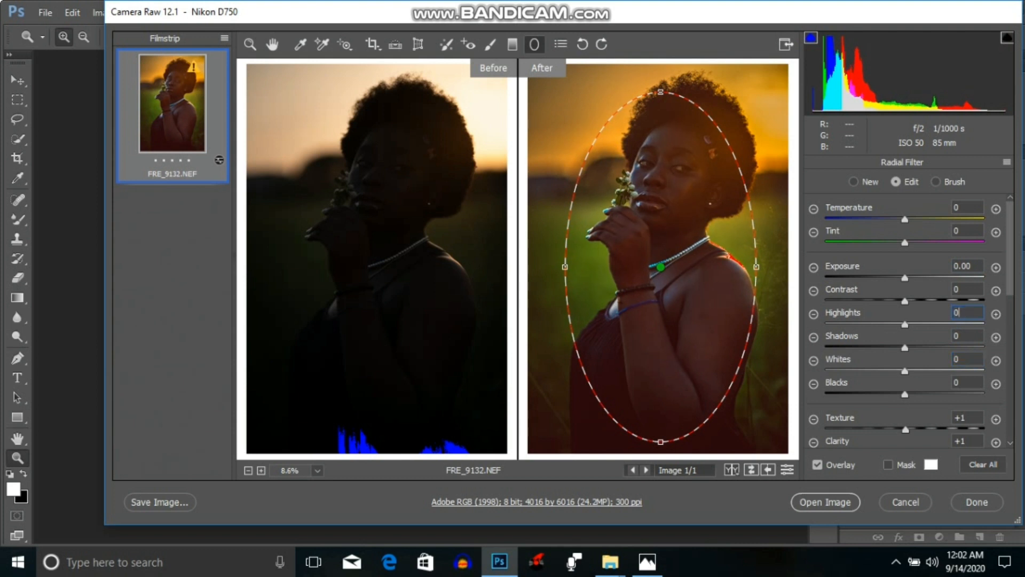
# Reset the radial filter's clarity and texture to 0.
pyautogui.scroll(-1, 955, 313)
pyautogui.moveTo(967, 405); pyautogui.dragTo(953, 382)
pyautogui.write('00')
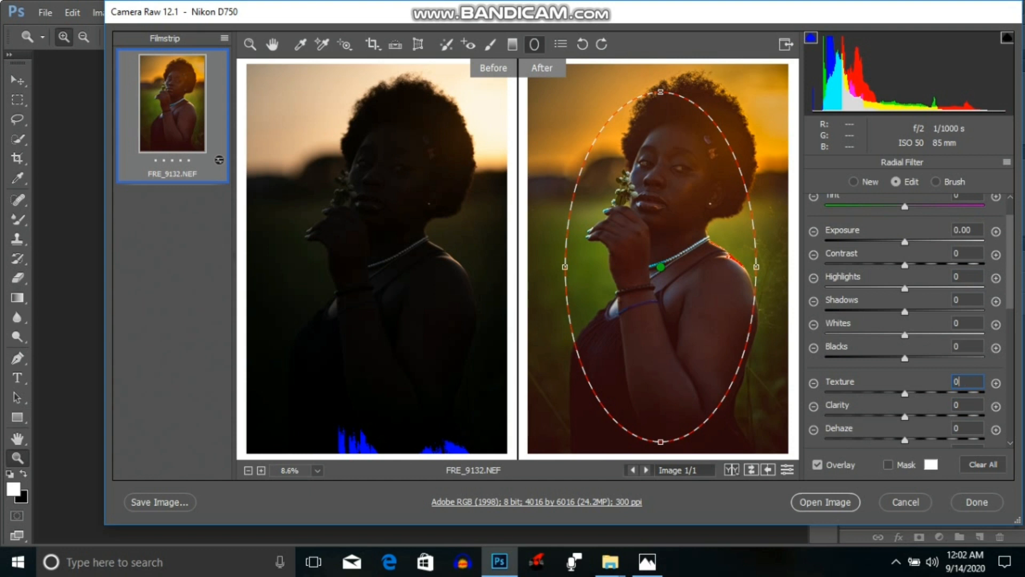
# Raise the radial filter's exposure to +0.15, and bring its feather, effect and range mask options into view.
pyautogui.scroll(-3, 908, 320)
pyautogui.scroll(-3, 902, 320)
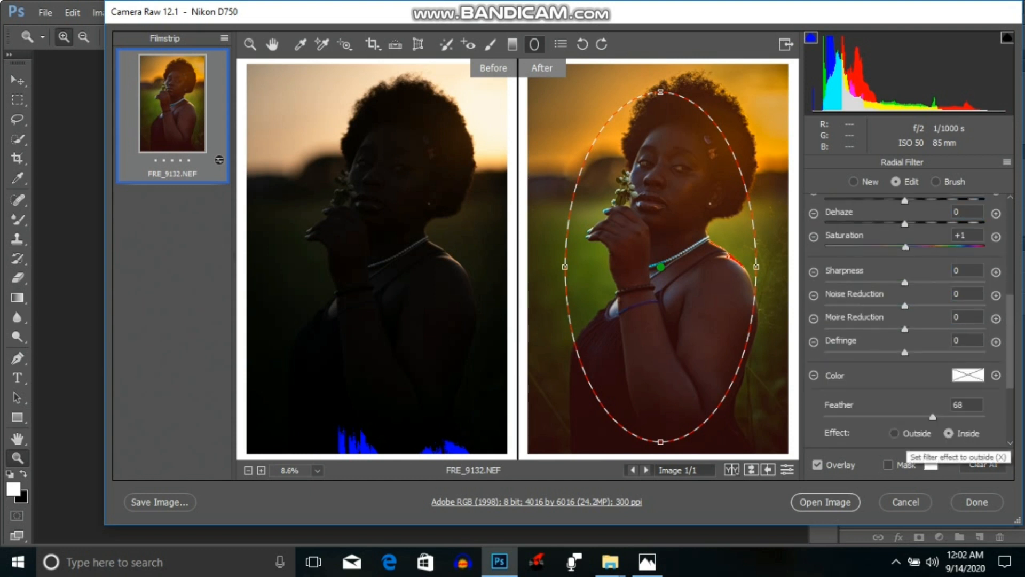
pyautogui.scroll(3, 902, 320)
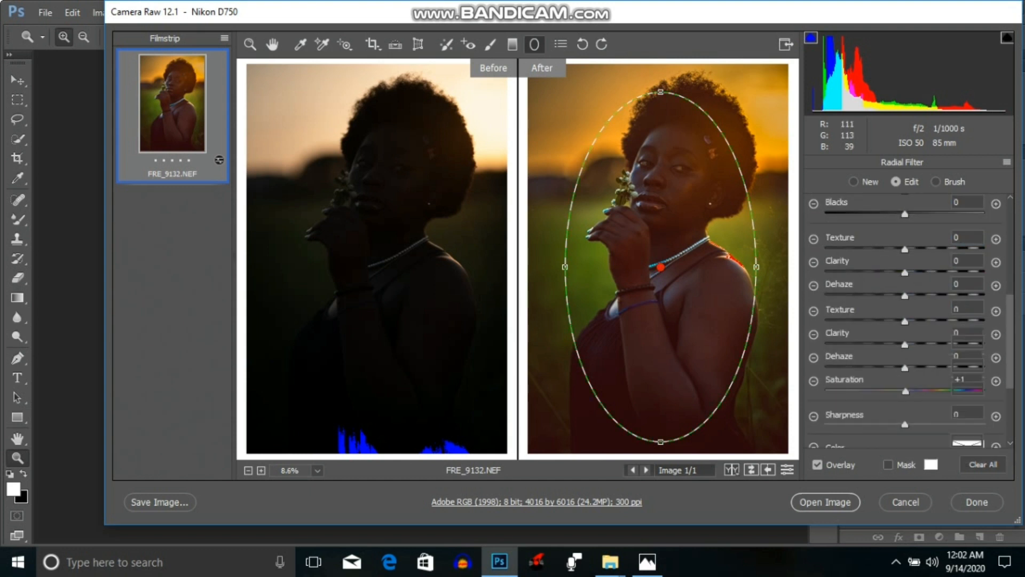
pyautogui.moveTo(905, 242); pyautogui.dragTo(930, 242)
pyautogui.press('Up')
pyautogui.press('Up')
pyautogui.press('Up')
pyautogui.press('Up')
pyautogui.press('Up')
pyautogui.press('Up')
pyautogui.press('Up')
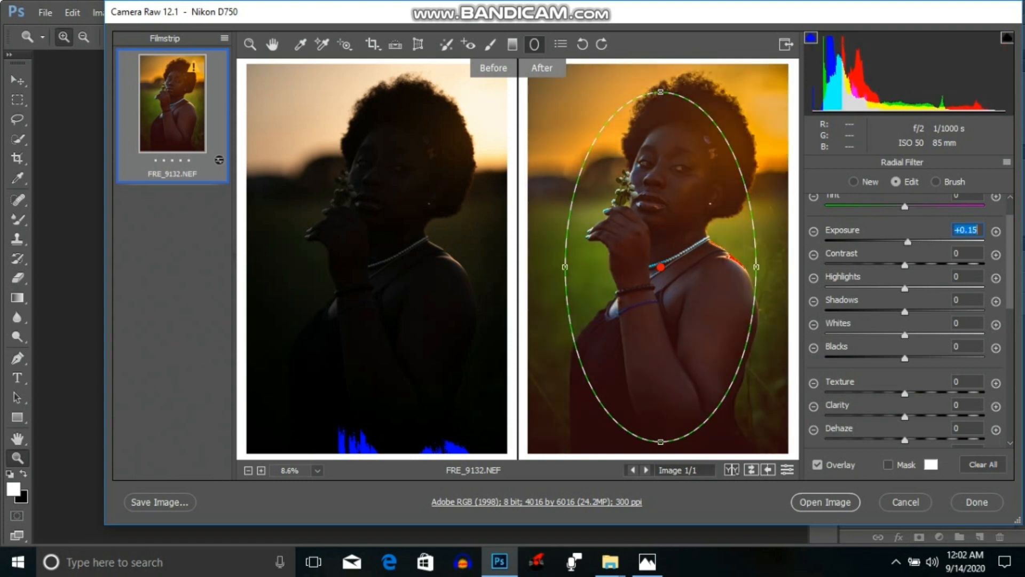
pyautogui.scroll(-5, 902, 321)
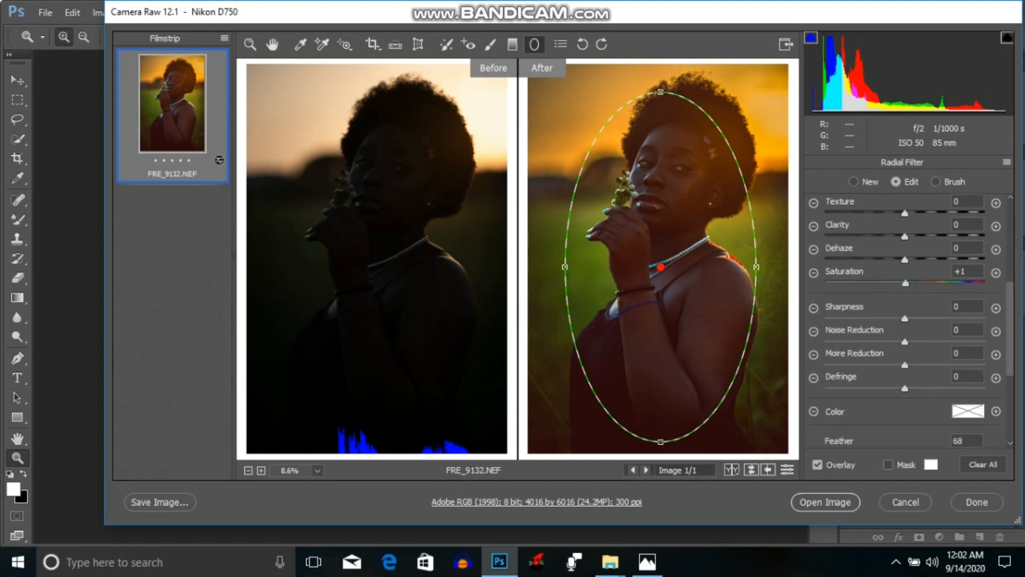
pyautogui.scroll(-3, 902, 321)
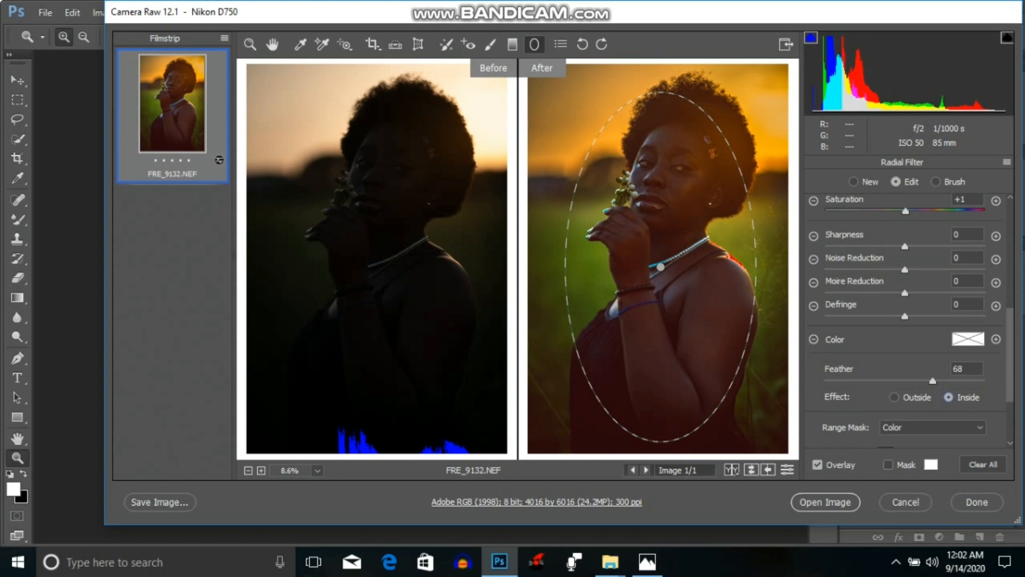
pyautogui.scroll(8, 902, 320)
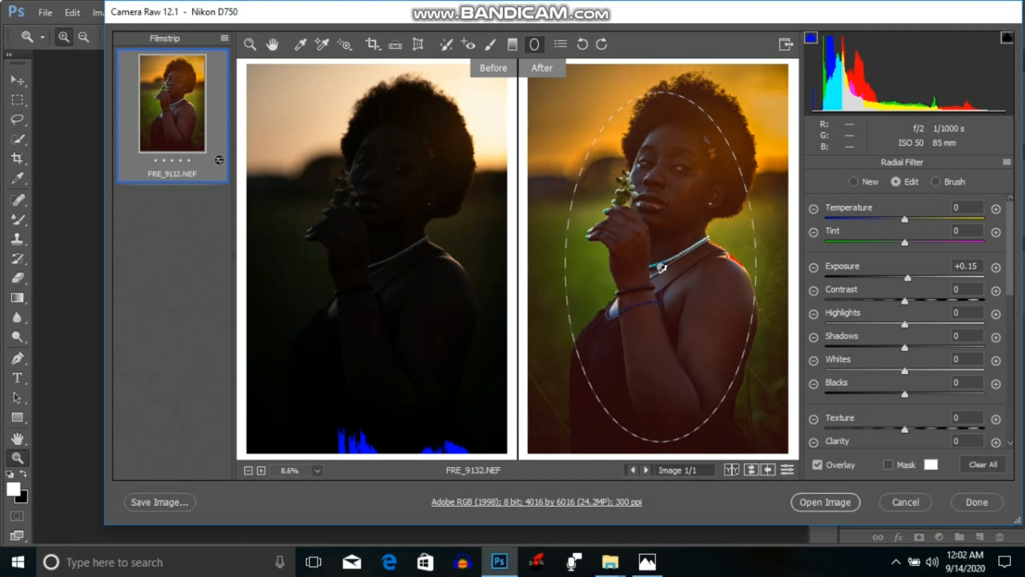
pyautogui.click(967, 266)
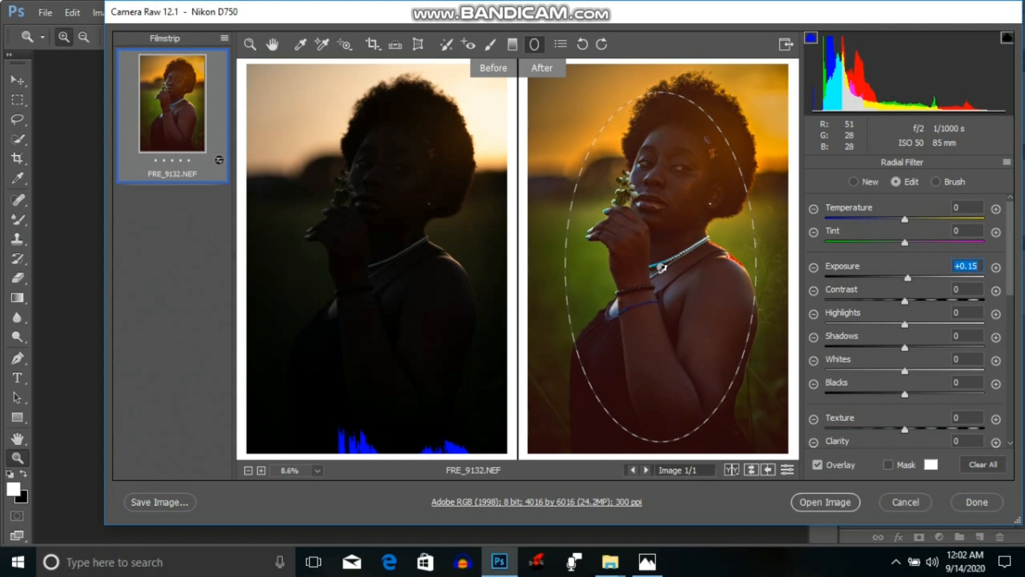
pyautogui.click(662, 268)
pyautogui.scroll(-5, 908, 320)
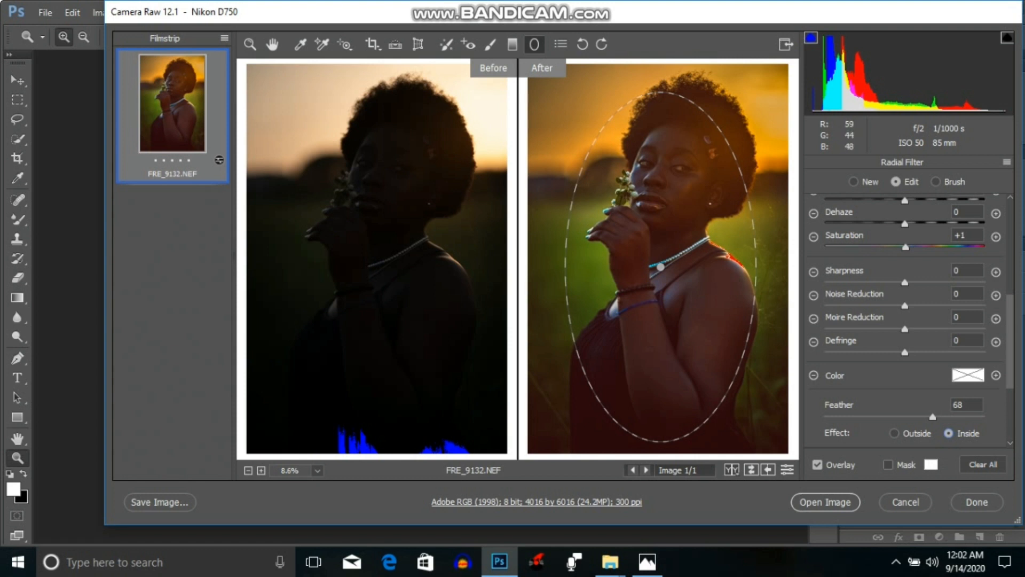
# Reselect the radial filter around the woman and rotate its ellipse slightly clockwise.
pyautogui.click(250, 45)
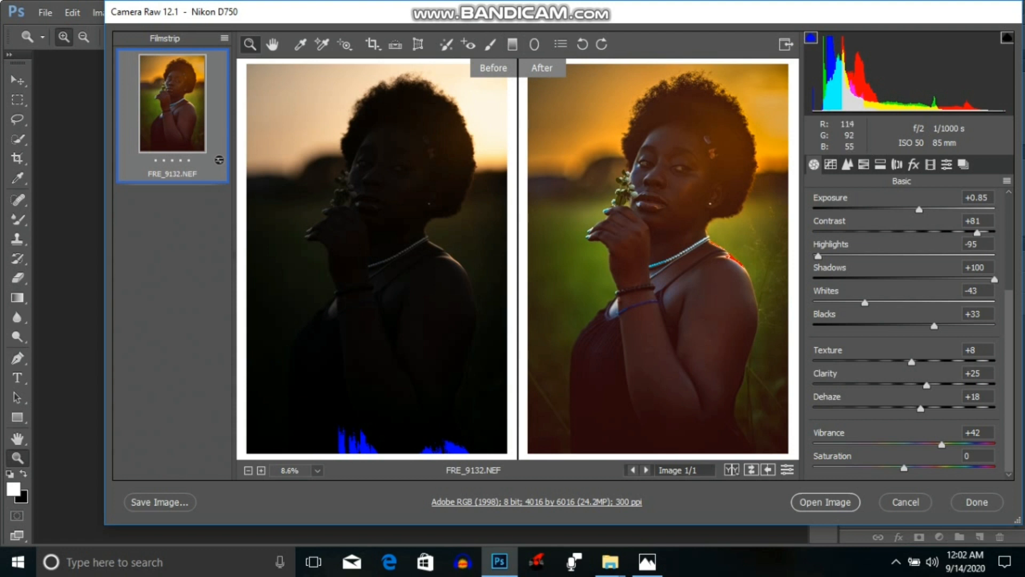
pyautogui.click(534, 44)
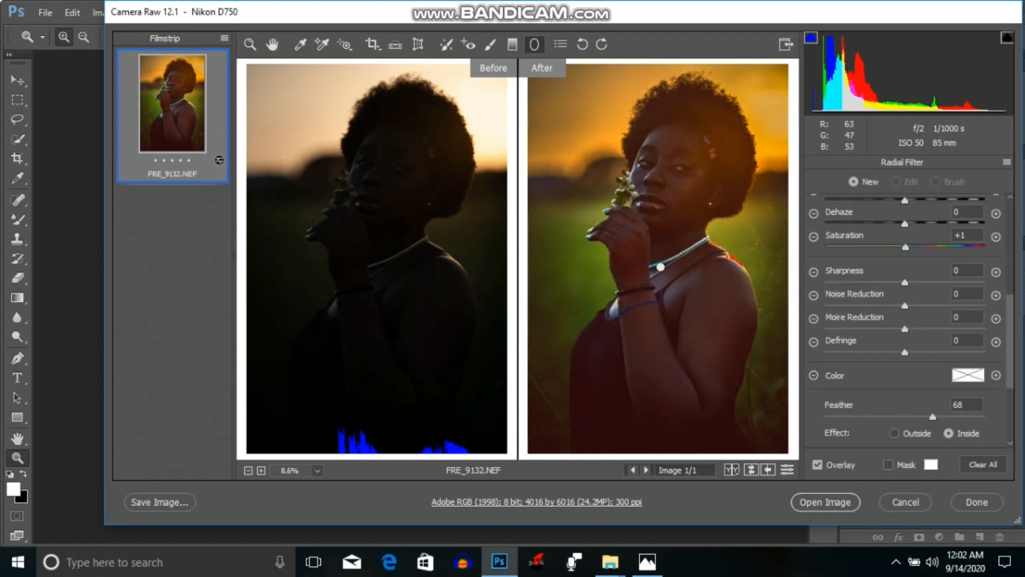
pyautogui.click(660, 266)
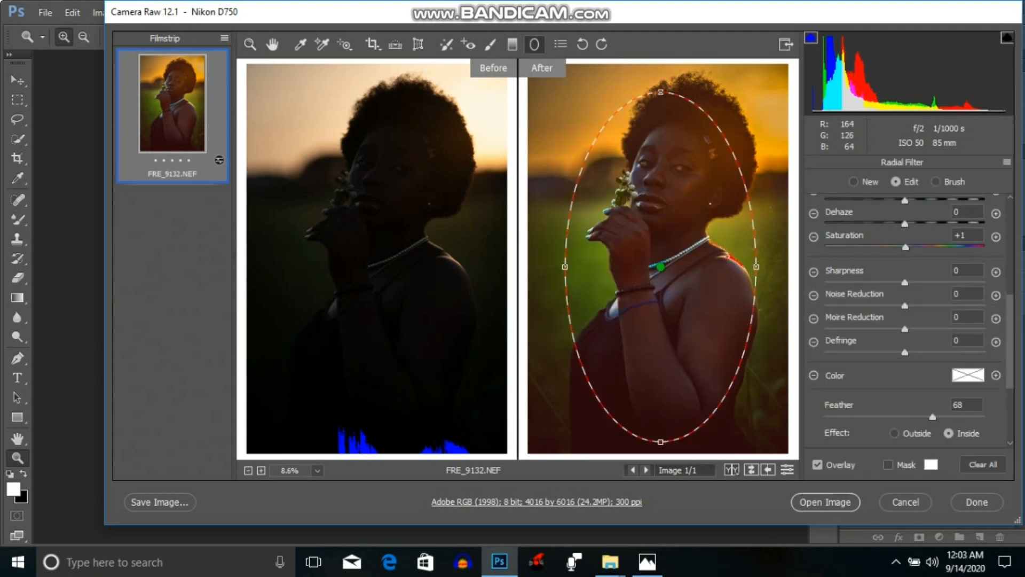
pyautogui.moveTo(750, 121); pyautogui.dragTo(767, 133)
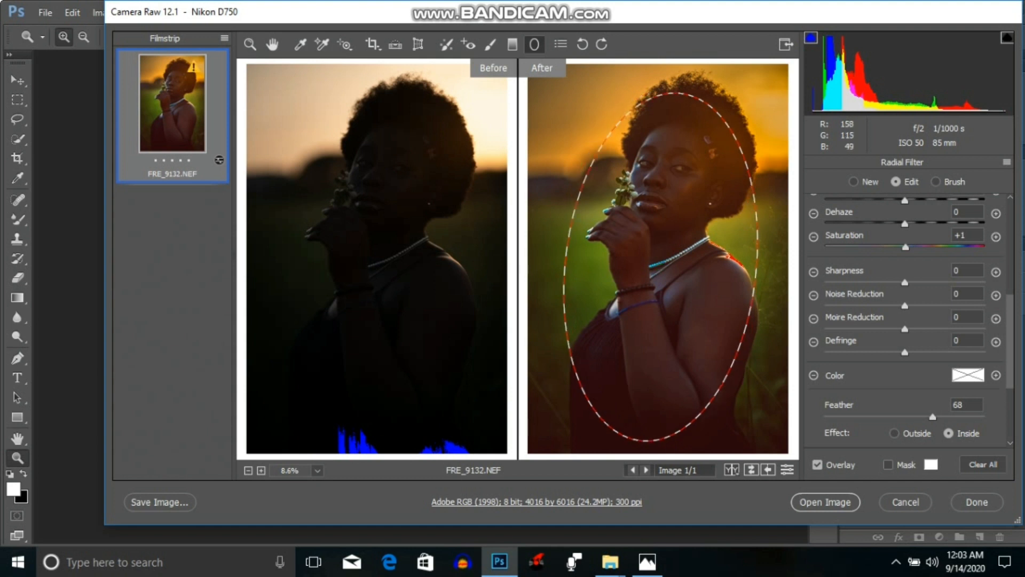
# Set the radial filter's exposure to +0.60 and its shadows to -7.
pyautogui.scroll(4, 902, 320)
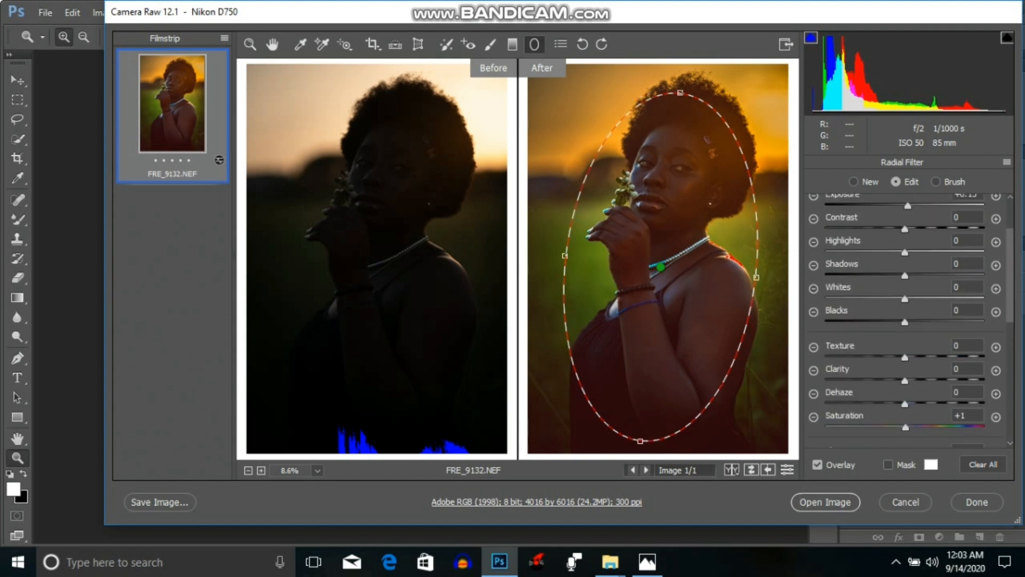
pyautogui.scroll(1, 902, 320)
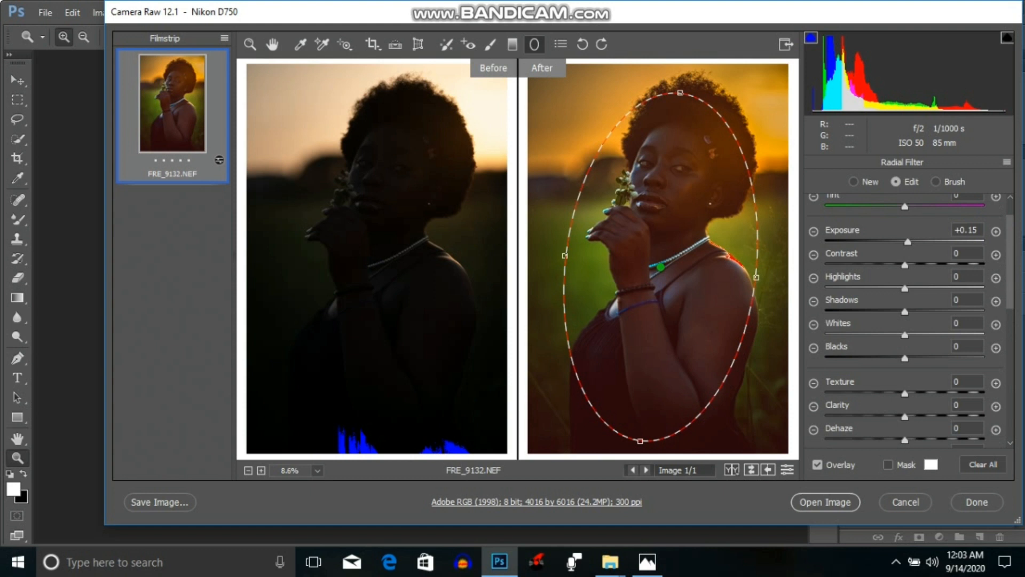
pyautogui.moveTo(907, 242); pyautogui.dragTo(917, 242)
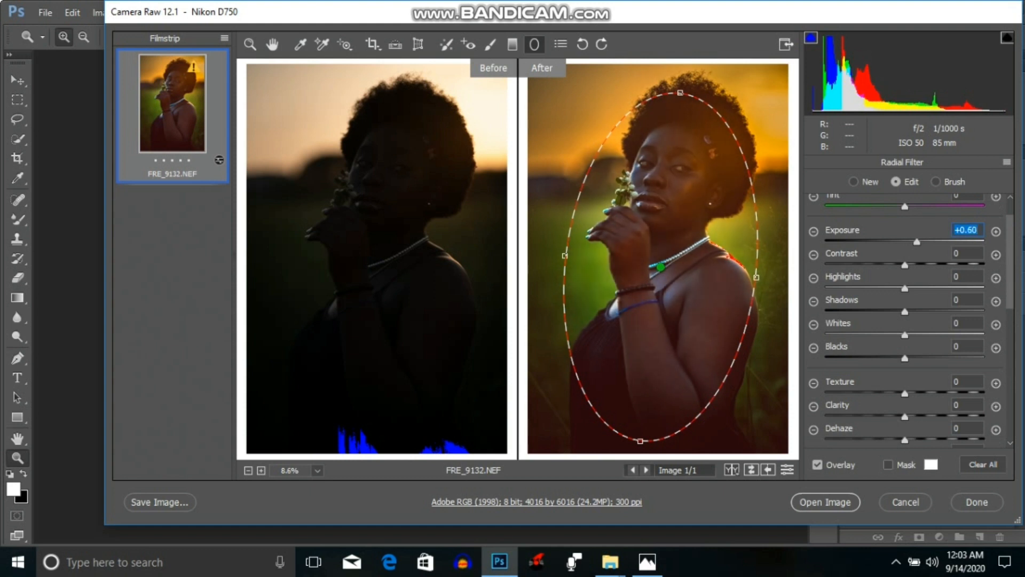
pyautogui.moveTo(904, 312)
pyautogui.mouseDown()
pyautogui.moveTo(882, 311)
pyautogui.moveTo(937, 311)
pyautogui.moveTo(899, 312)
pyautogui.mouseUp()
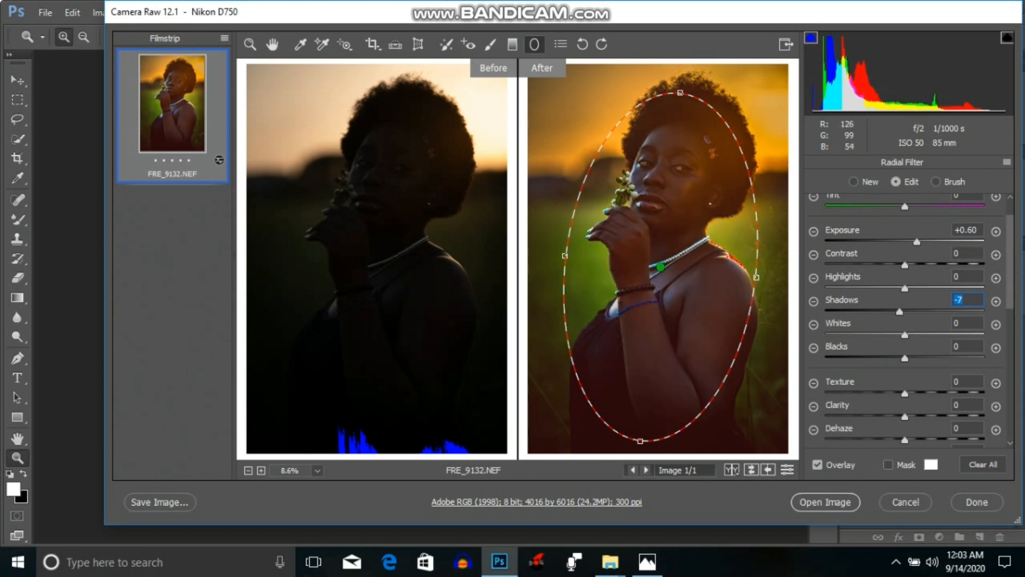
pyautogui.moveTo(551, 99); pyautogui.dragTo(564, 159)
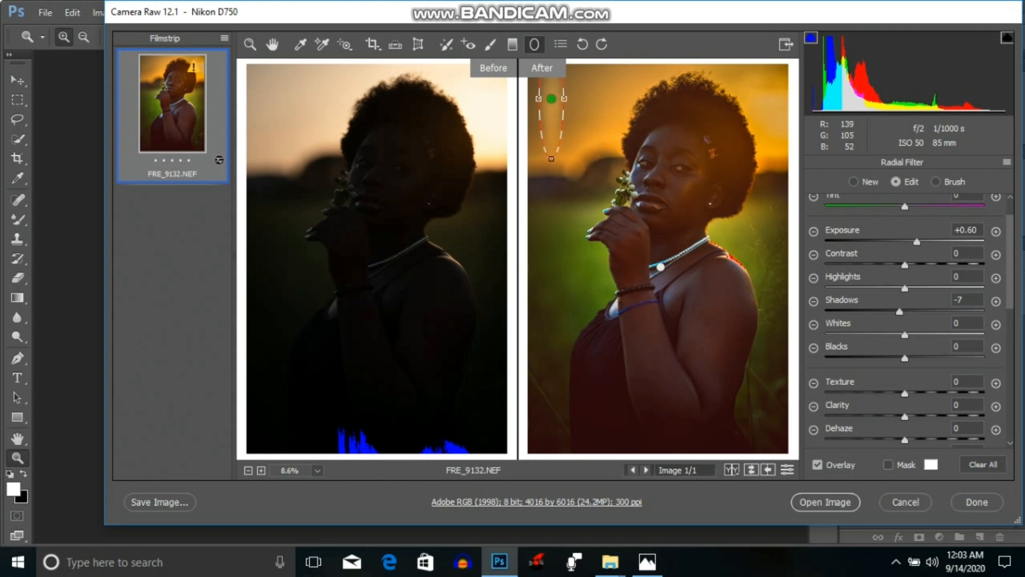
pyautogui.moveTo(564, 99); pyautogui.dragTo(576, 115)
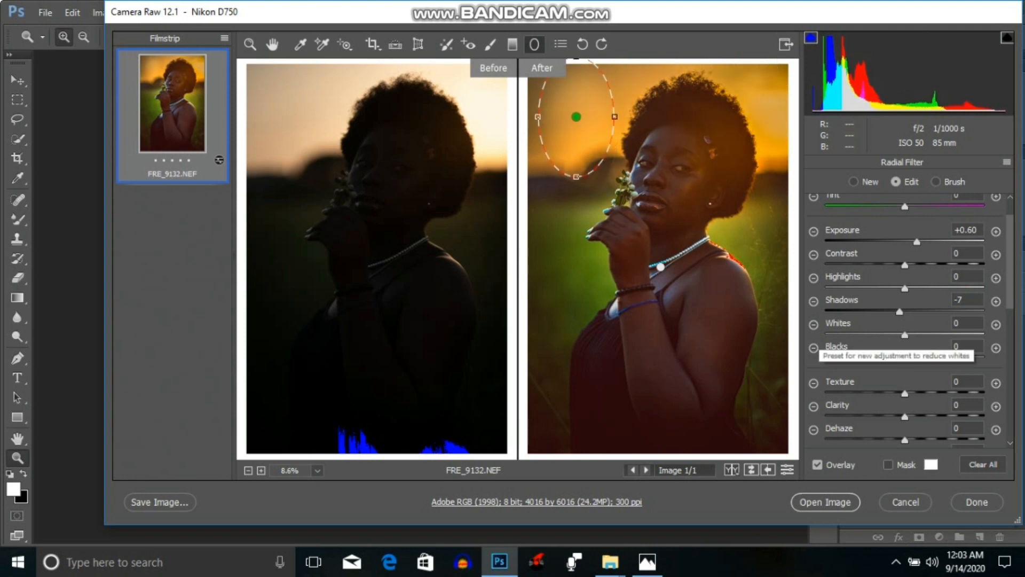
pyautogui.press('Delete')
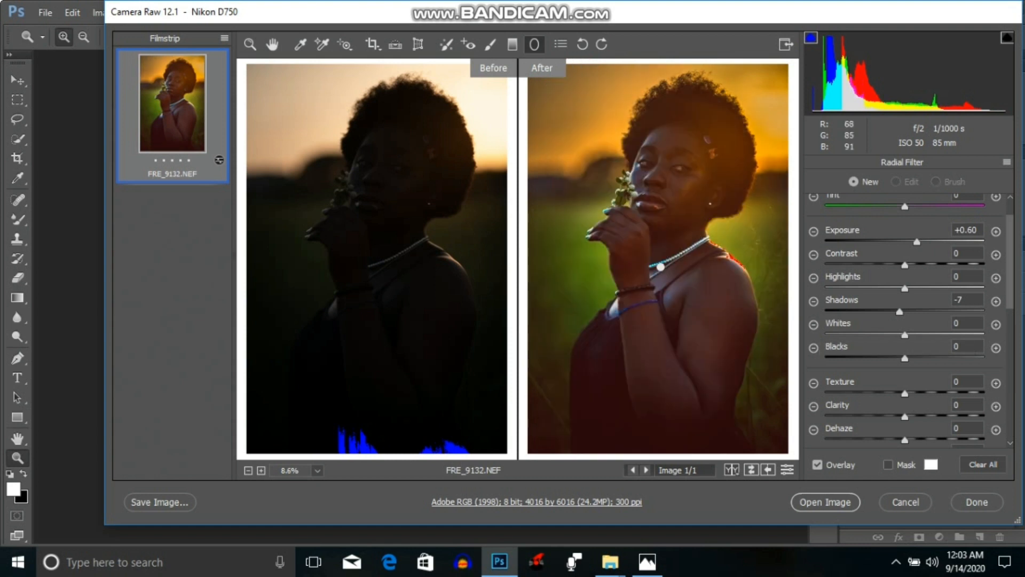
# Delete the radial filter around the woman.
pyautogui.moveTo(662, 267); pyautogui.dragTo(757, 439)
pyautogui.press('Delete')
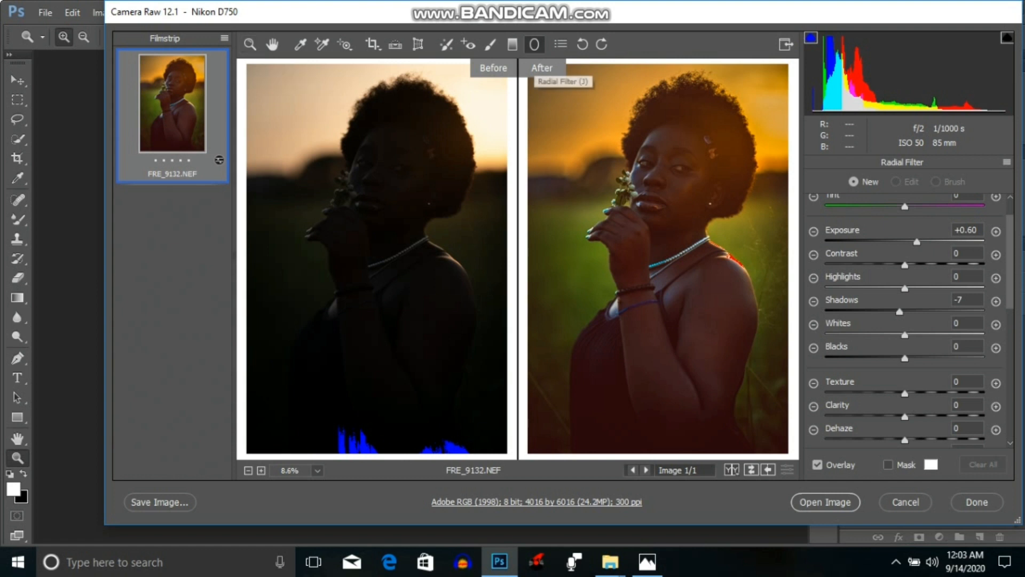
# Draw a graduated filter from the woman's chest up to her hair, trying its exposure at -0.90 and +0.25.
pyautogui.click(512, 44)
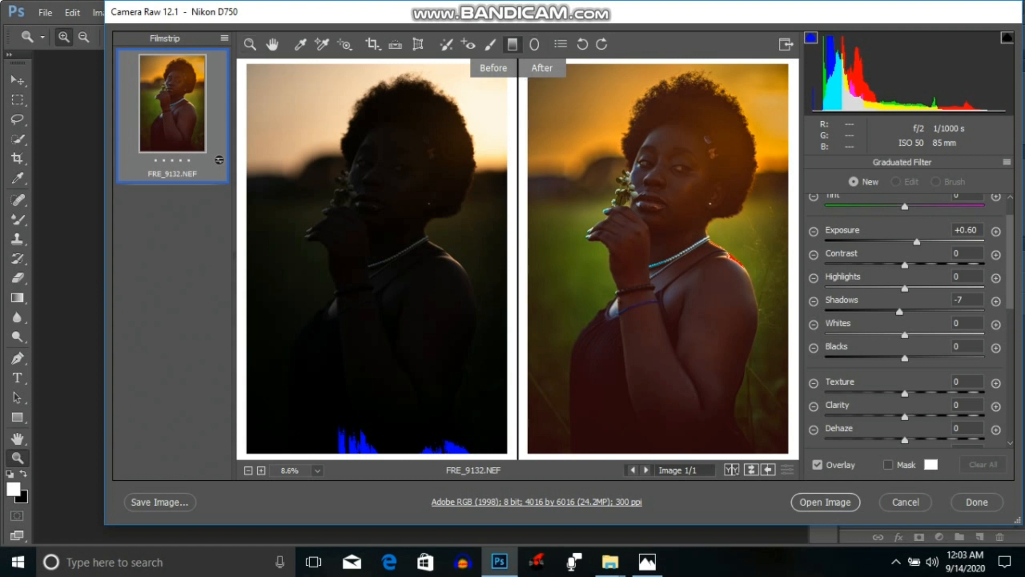
pyautogui.moveTo(664, 298); pyautogui.dragTo(659, 112)
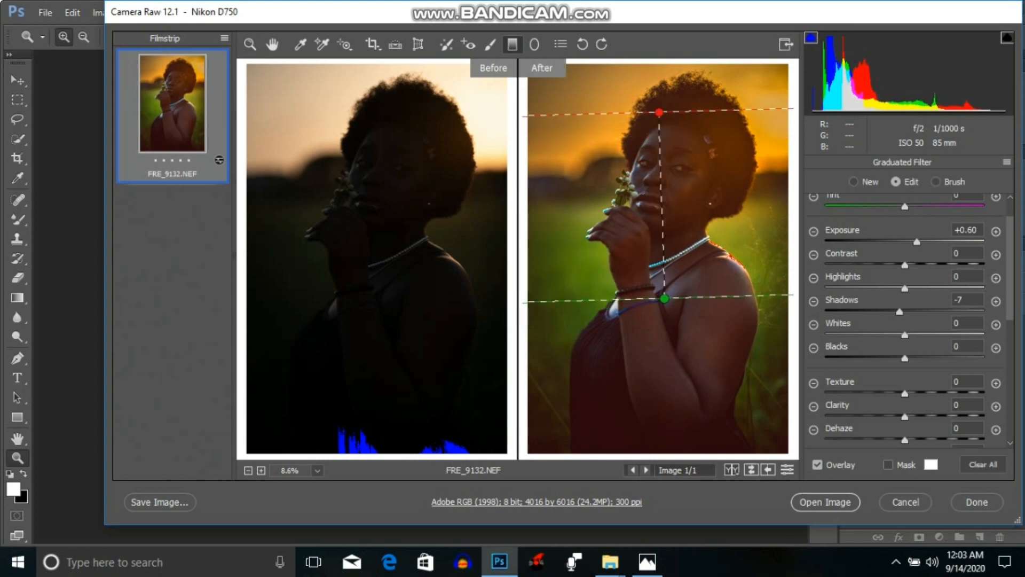
pyautogui.click(965, 229)
pyautogui.write('-0.90')
pyautogui.press('Return')
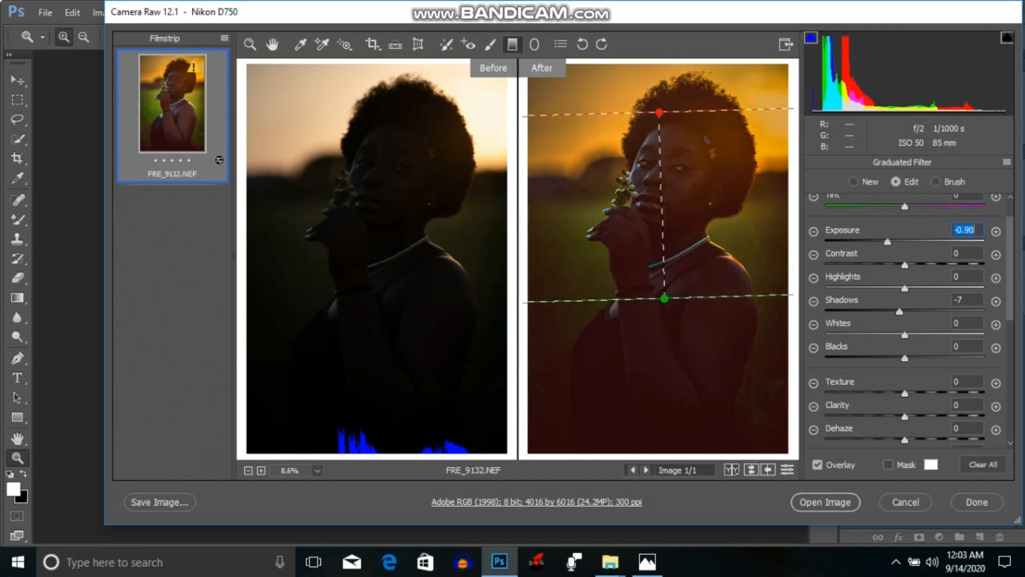
pyautogui.write('0.25')
pyautogui.press('Return')
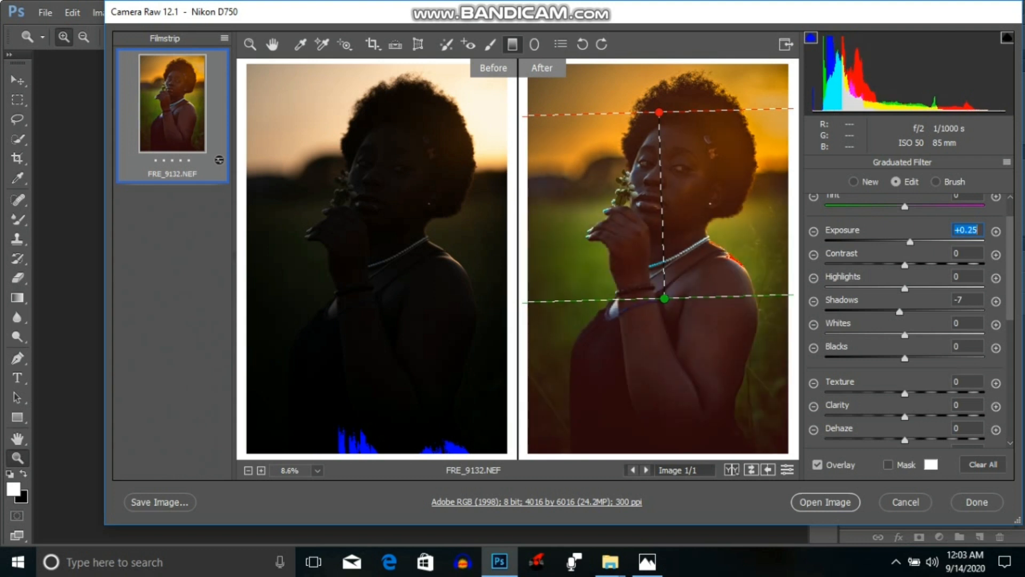
# Delete the graduated filter from the portrait.
pyautogui.press('BackSpace')
pyautogui.press('Return')
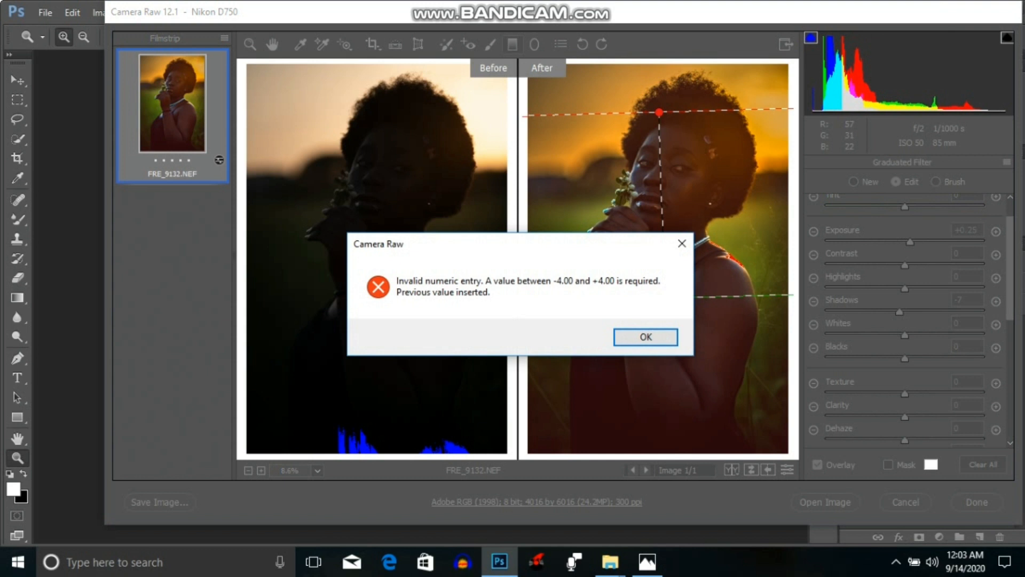
pyautogui.press('Return')
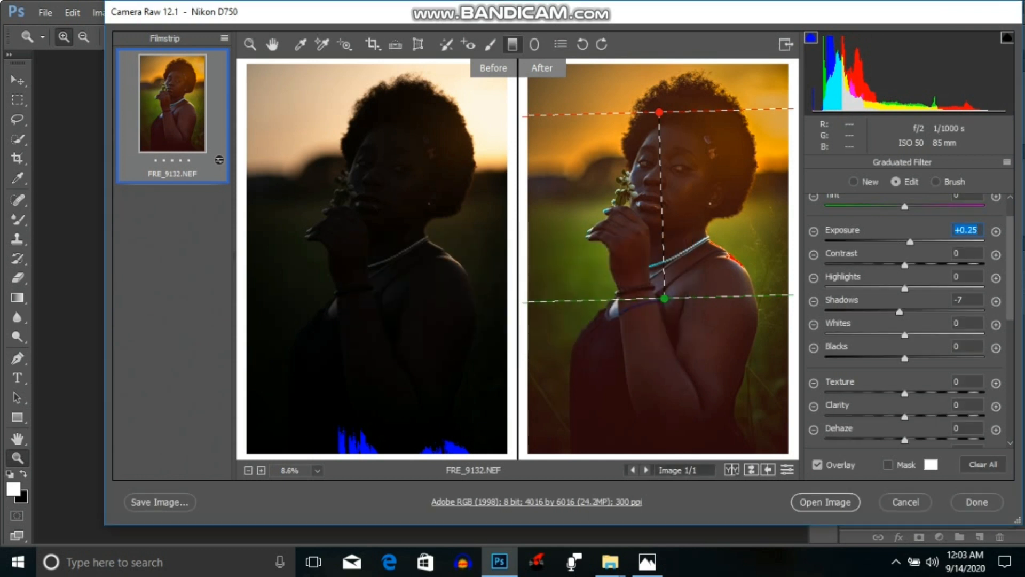
pyautogui.click(664, 299)
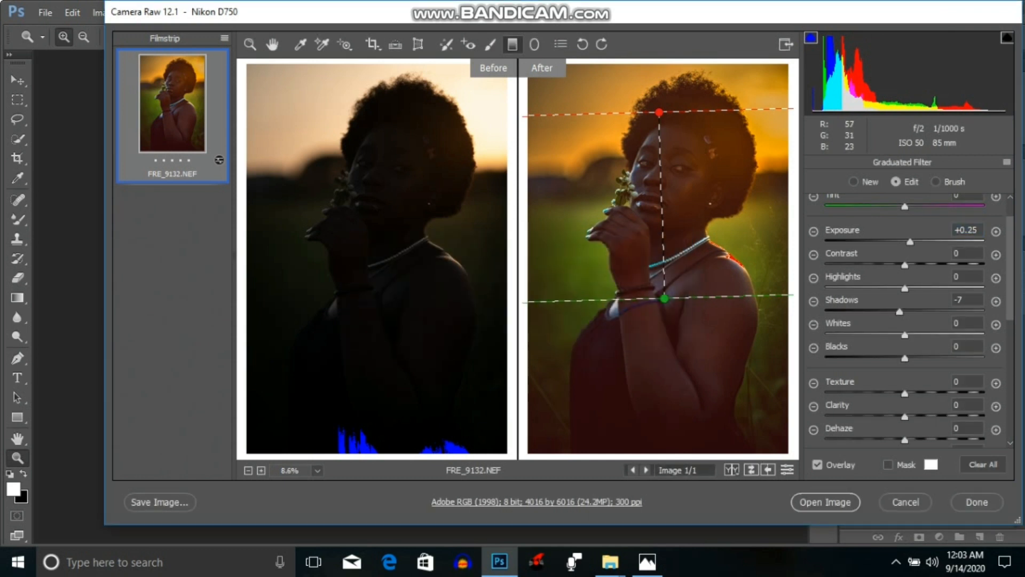
pyautogui.press('Delete')
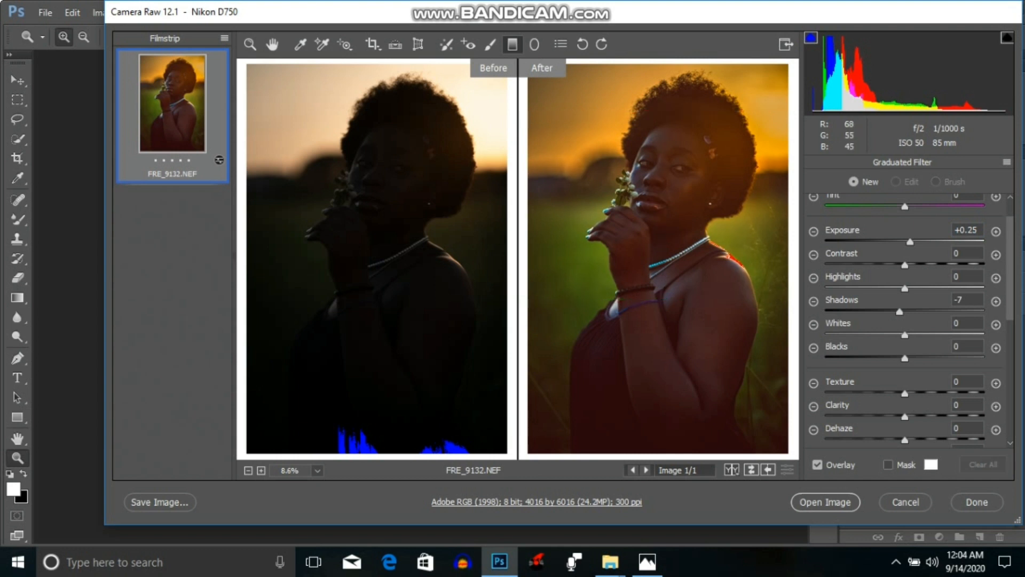
# Return to the Basic adjustments and change the color profile to Adobe Standard.
pyautogui.click(250, 44)
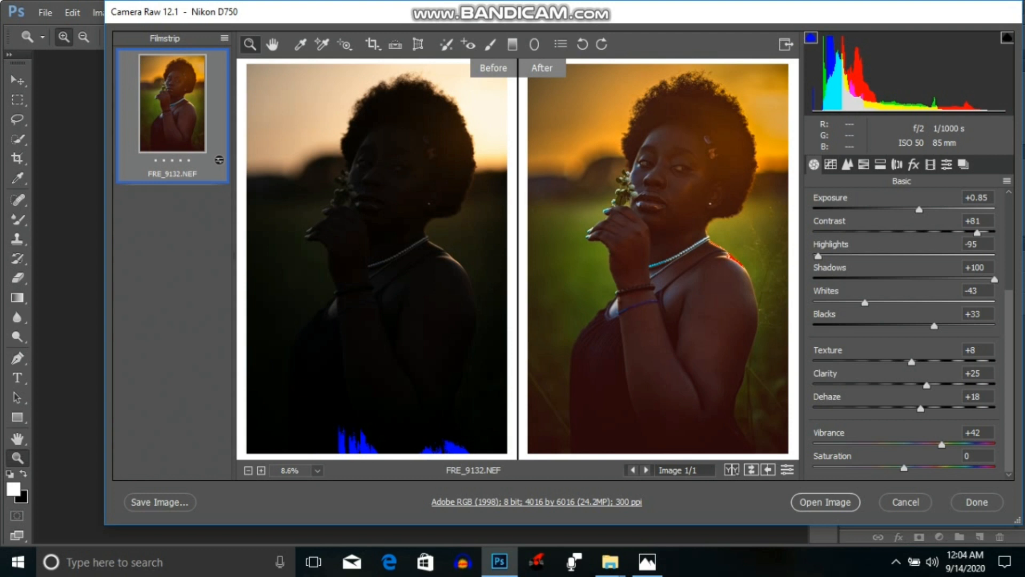
pyautogui.scroll(3, 902, 331)
pyautogui.click(910, 227)
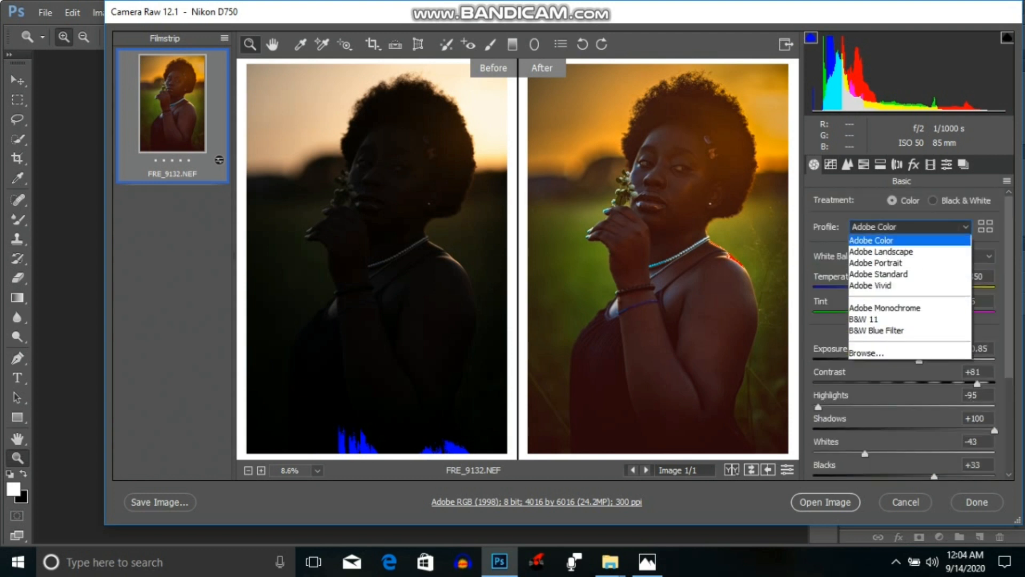
pyautogui.click(910, 227)
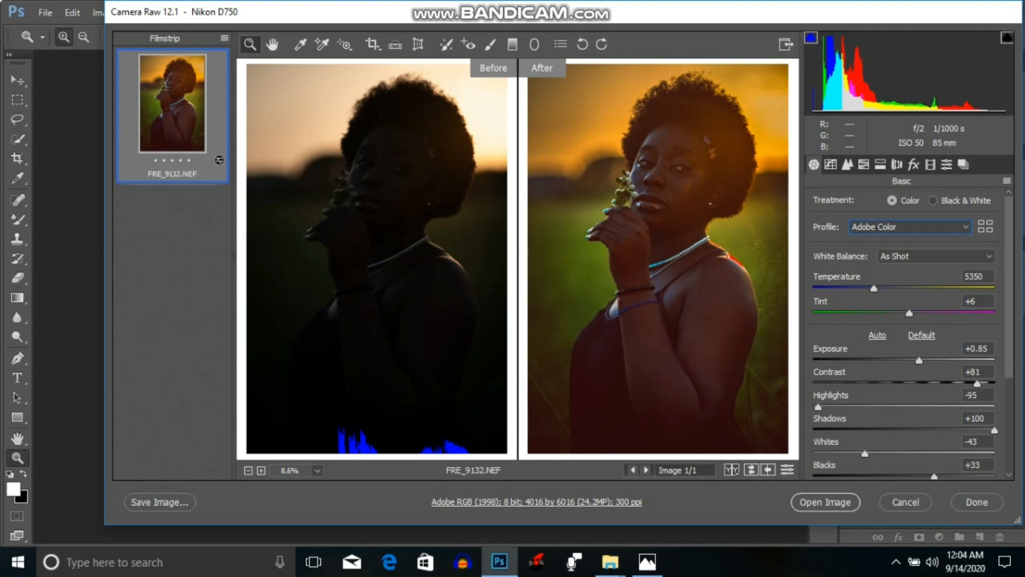
pyautogui.click(966, 227)
pyautogui.press('Down')
pyautogui.press('Down')
pyautogui.press('Down')
pyautogui.press('Down')
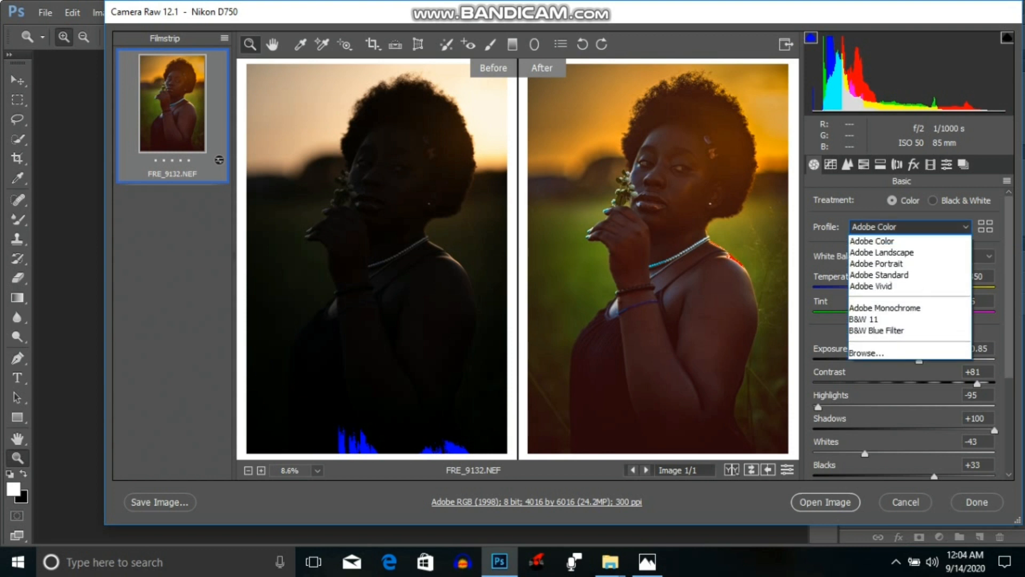
pyautogui.press('Up')
pyautogui.press('Return')
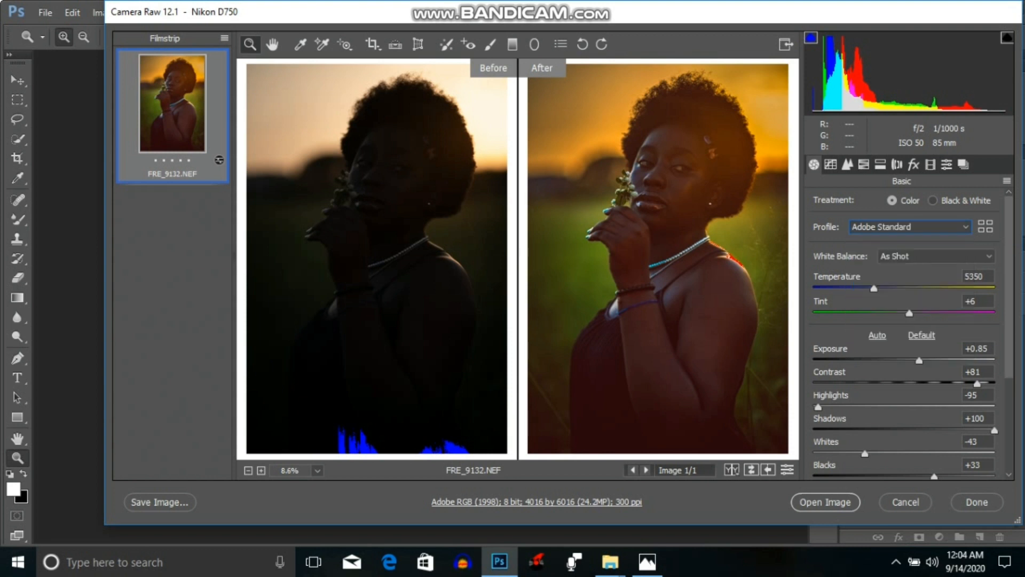
# Try the Adobe Portrait profile and set the profile back to Adobe Color.
pyautogui.click(911, 227)
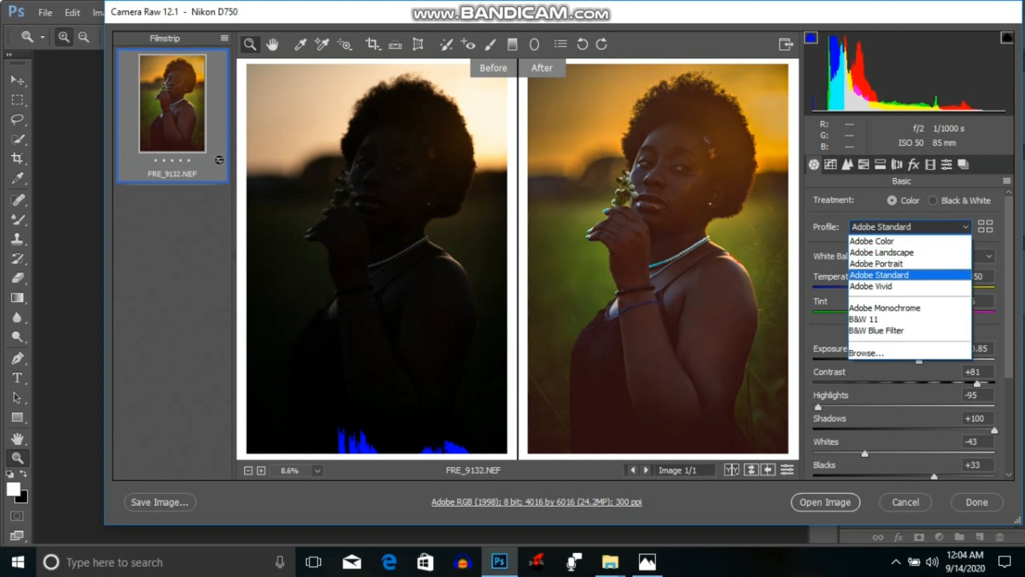
pyautogui.click(911, 263)
pyautogui.click(911, 227)
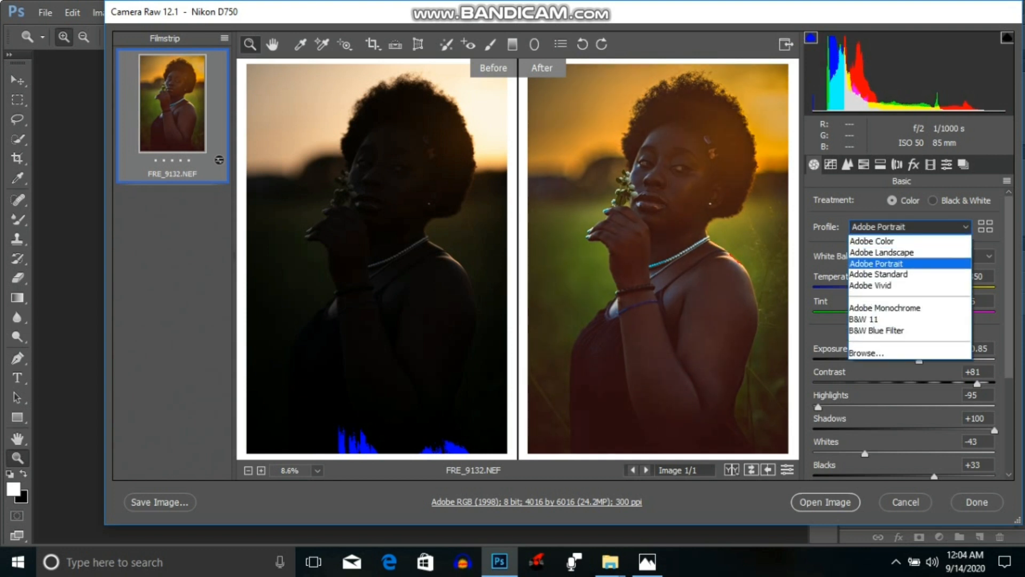
pyautogui.press('Up')
pyautogui.press('Up')
pyautogui.press('Return')
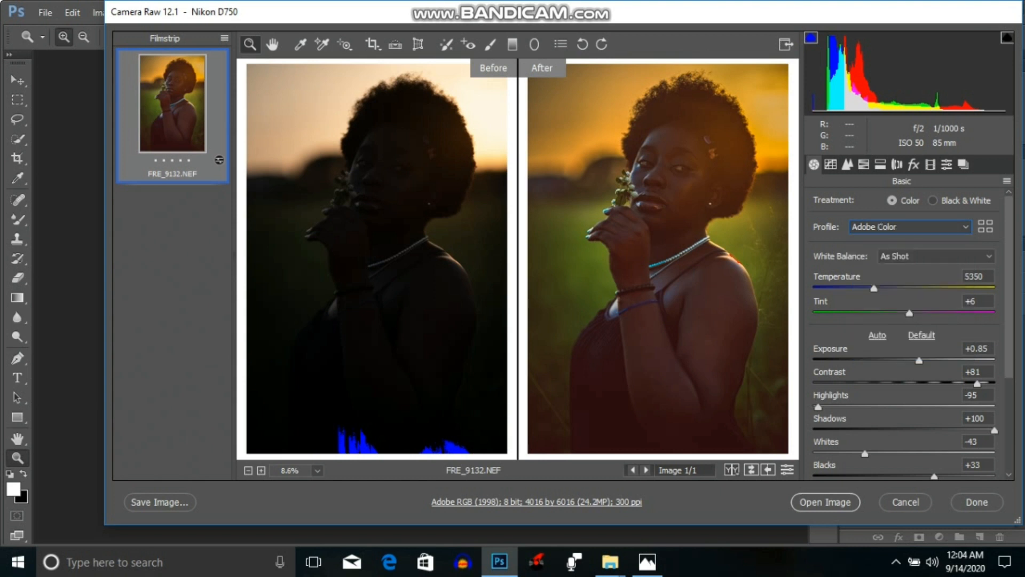
# Open the profile browser, expand the Modern group and preview its creative profiles on the portrait.
pyautogui.click(986, 227)
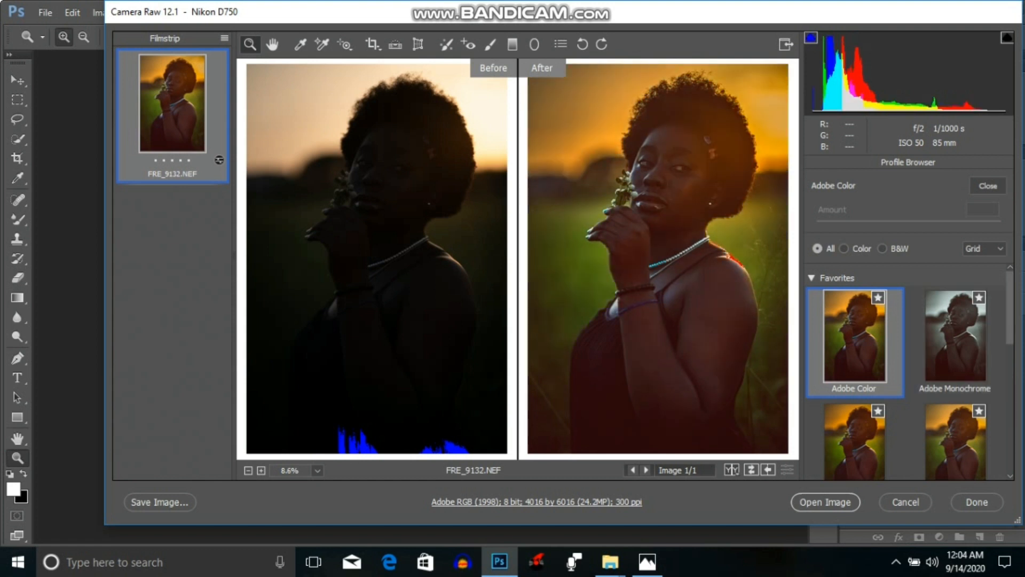
pyautogui.scroll(-2, 855, 342)
pyautogui.scroll(2, 954, 342)
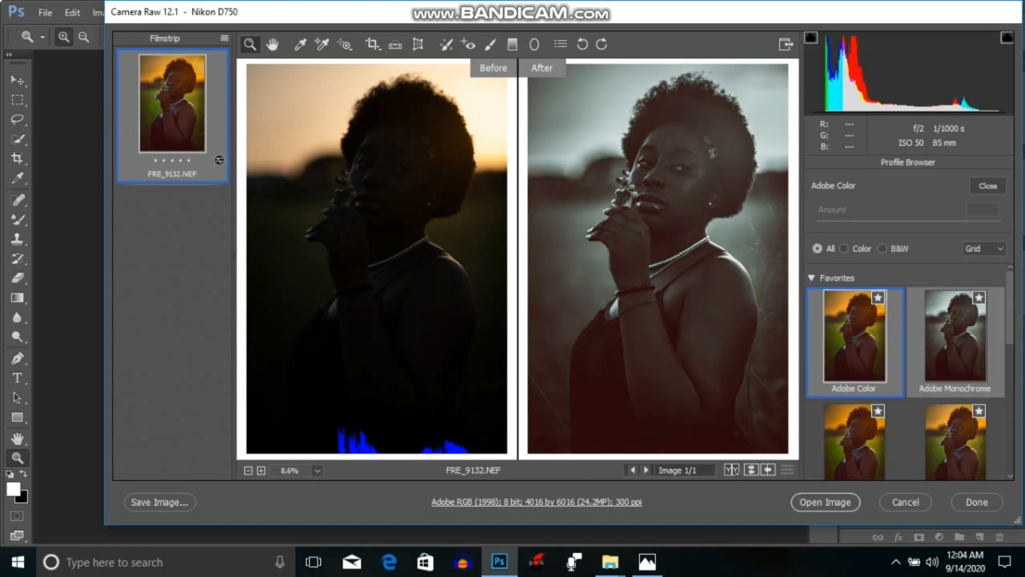
pyautogui.scroll(-4, 908, 374)
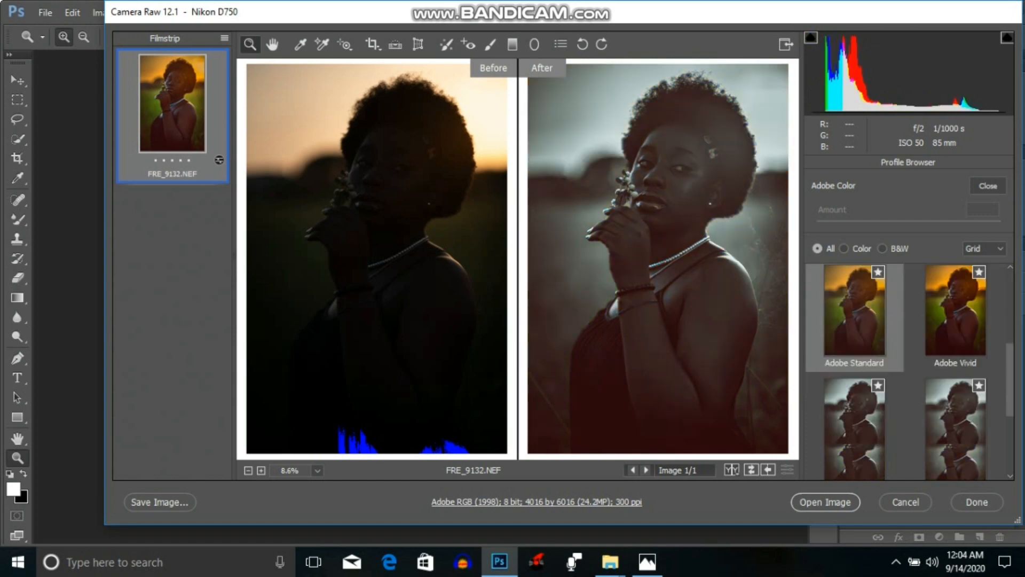
pyautogui.click(812, 448)
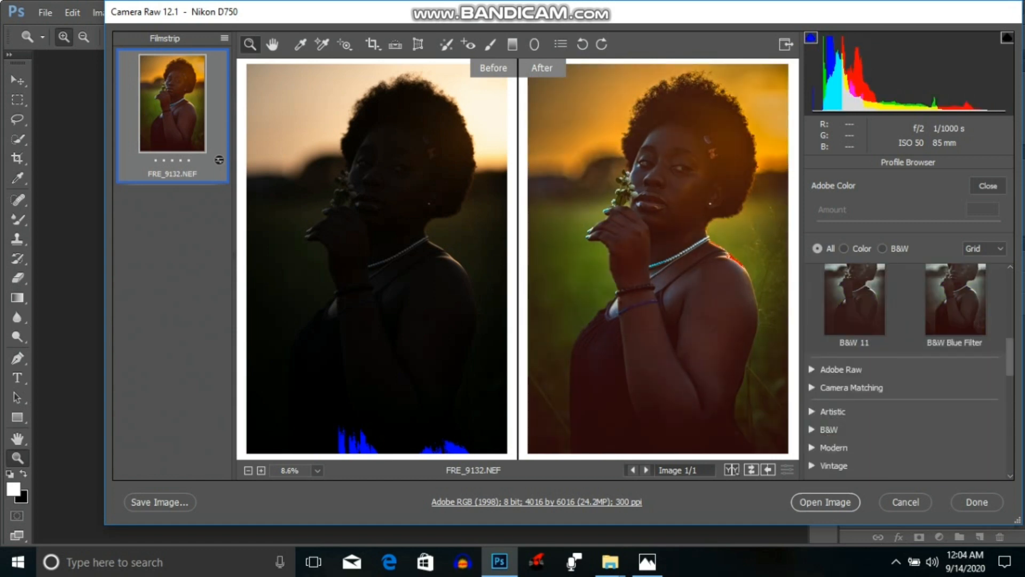
pyautogui.scroll(-3, 812, 447)
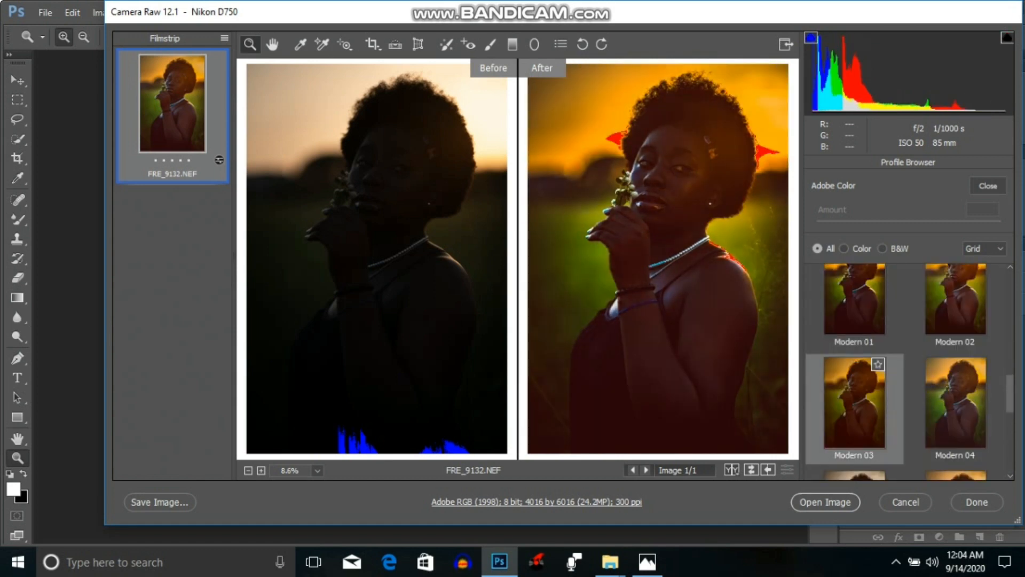
pyautogui.scroll(2, 907, 373)
pyautogui.scroll(-3, 908, 374)
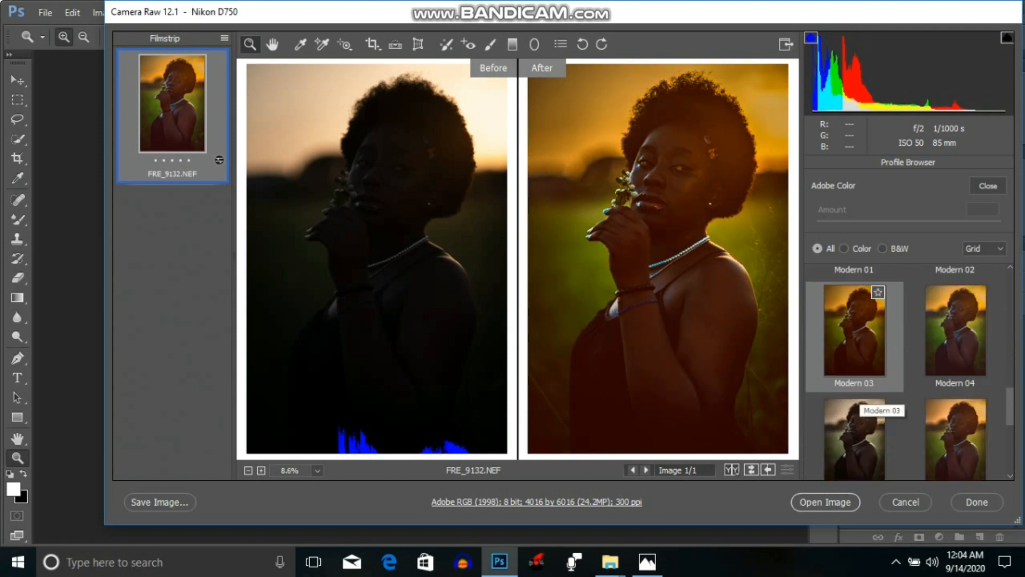
pyautogui.scroll(-1, 865, 409)
pyautogui.scroll(-2, 865, 408)
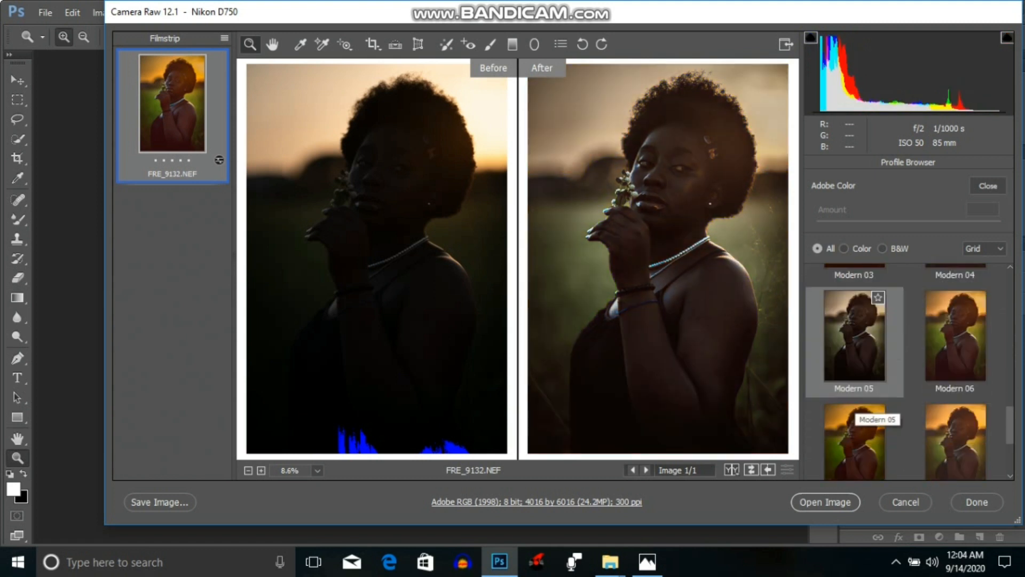
pyautogui.scroll(-2, 908, 374)
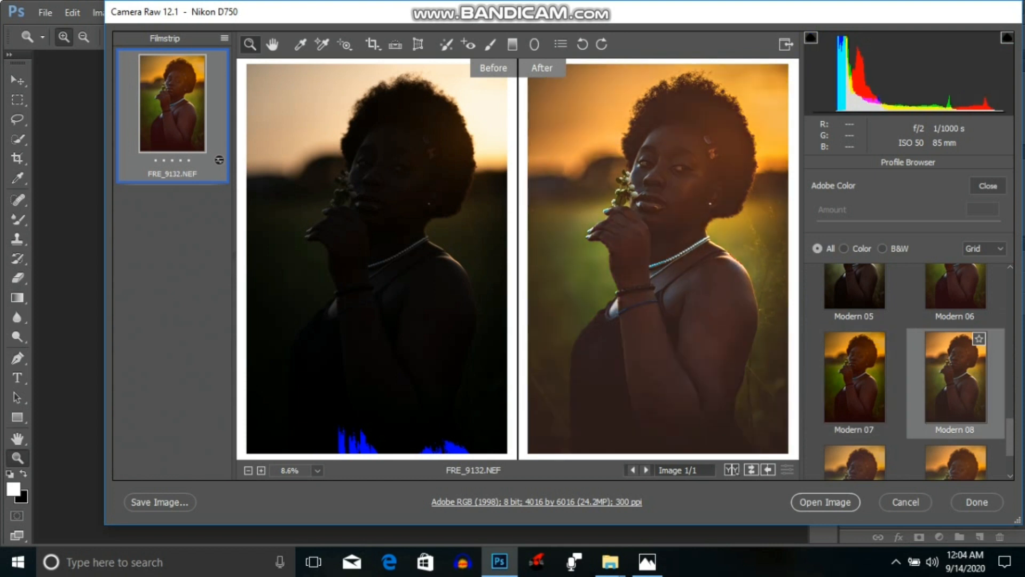
# Apply the Modern 08 profile to the portrait and set its amount to 47.
pyautogui.click(956, 377)
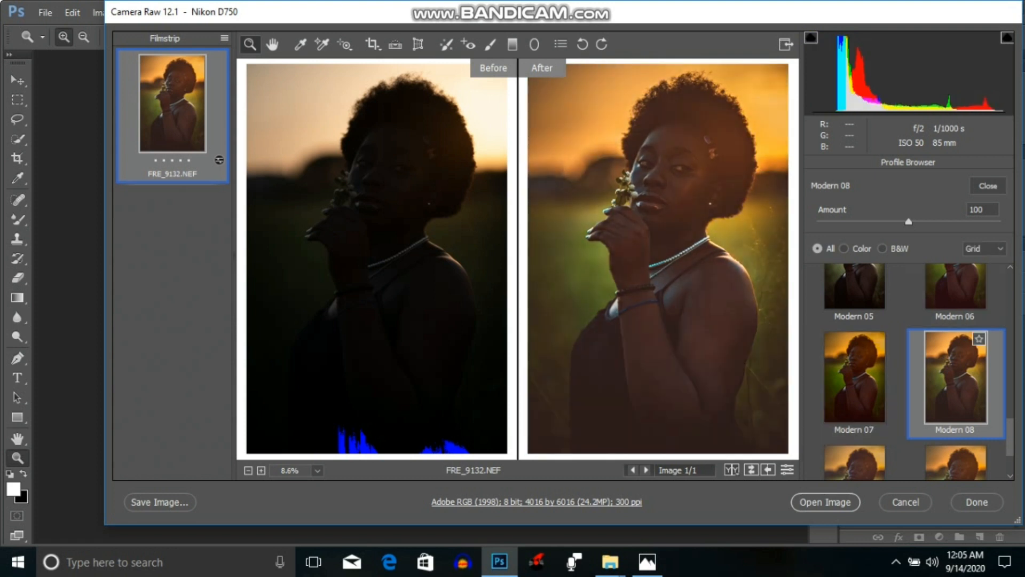
pyautogui.click(988, 185)
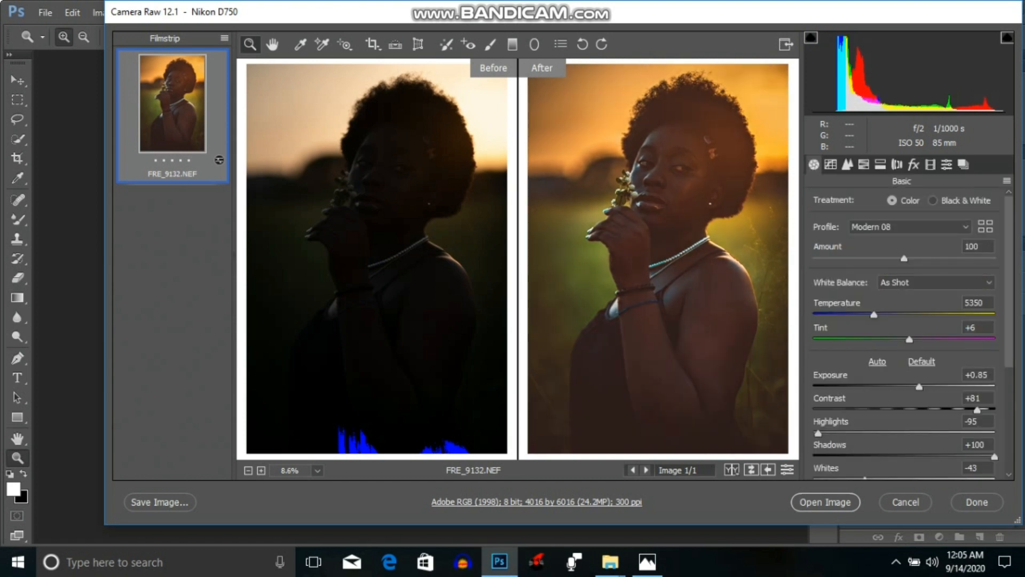
pyautogui.click(904, 258)
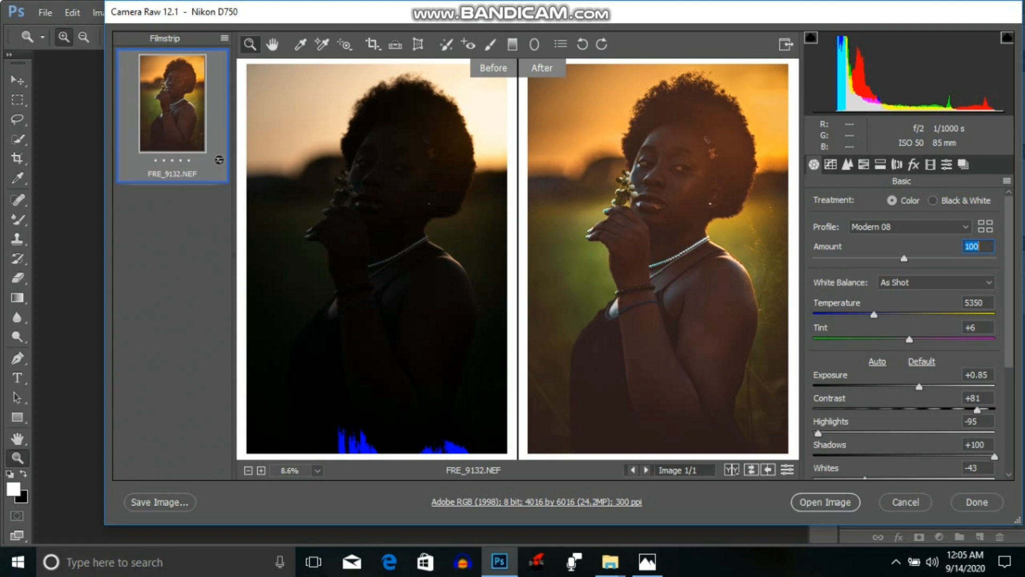
pyautogui.moveTo(904, 259); pyautogui.dragTo(854, 258)
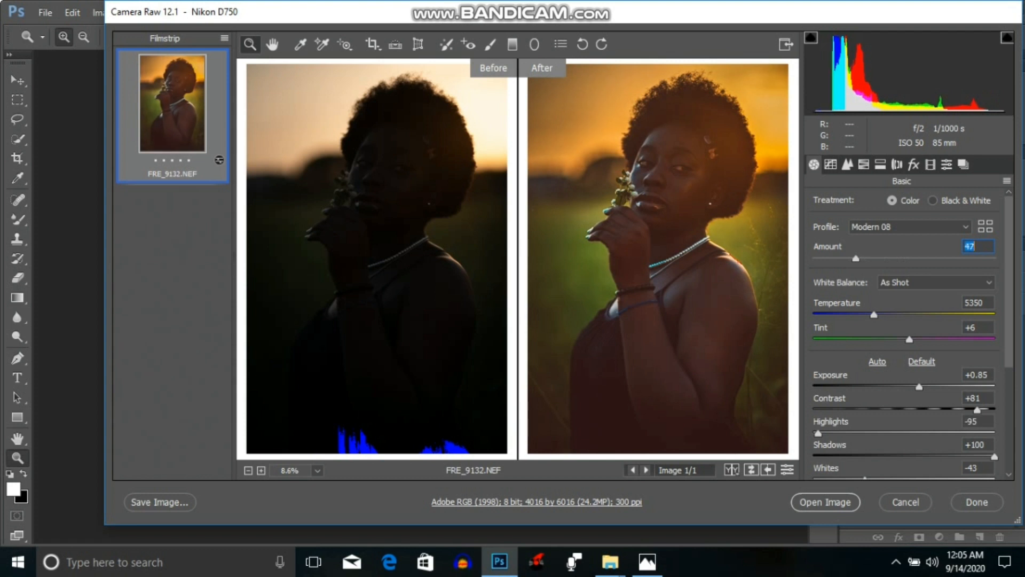
# Try cooler and warmer white balance temperatures and set the temperature to 4900.
pyautogui.press('Tab')
pyautogui.press('Down')
pyautogui.press('Down')
pyautogui.press('Down')
pyautogui.press('Down')
pyautogui.press('Down')
pyautogui.press('Down')
pyautogui.press('Down')
pyautogui.press('Down')
pyautogui.press('Down')
pyautogui.press('Down')
pyautogui.press('Down')
pyautogui.press('Down')
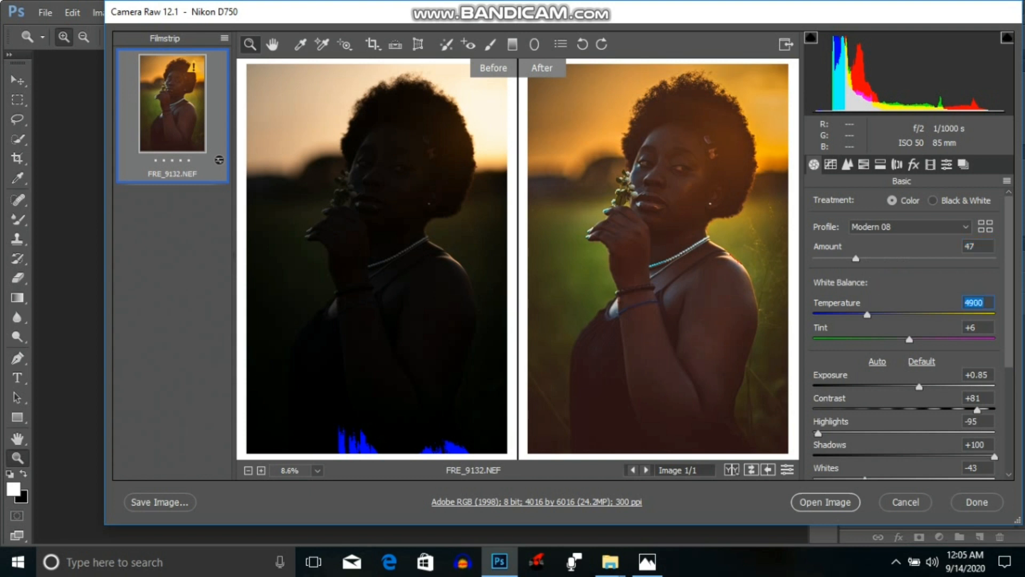
pyautogui.press('Down')
pyautogui.press('Up')
pyautogui.press('Up')
pyautogui.press('Up')
pyautogui.press('Up')
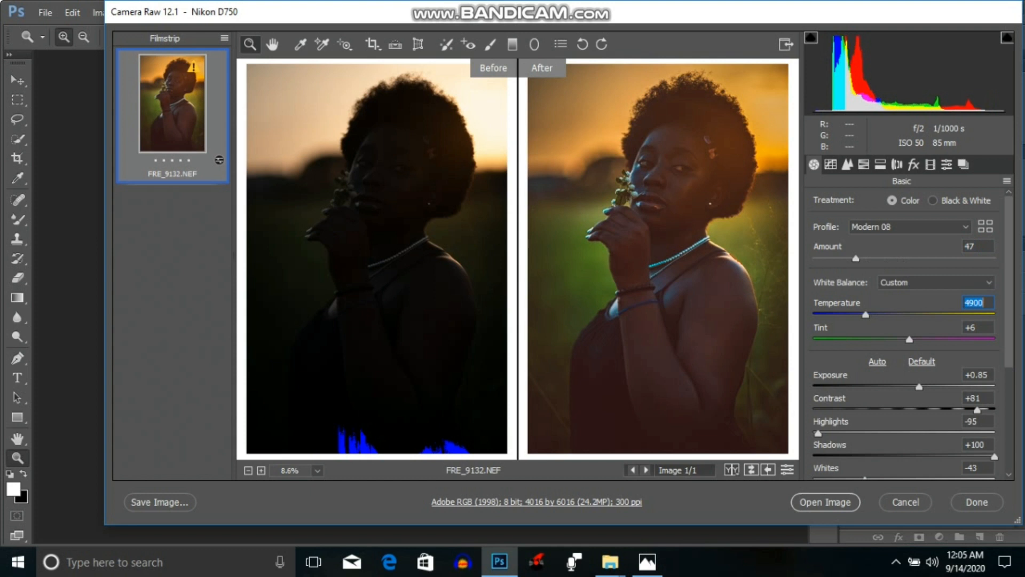
pyautogui.press('Up')
pyautogui.press('Up')
pyautogui.press('Up')
pyautogui.press('Up')
pyautogui.press('Up')
pyautogui.press('Up')
pyautogui.press('Up')
pyautogui.press('Up')
pyautogui.press('Up')
pyautogui.press('Up')
pyautogui.press('Up')
pyautogui.press('Up')
pyautogui.press('Up')
pyautogui.press('Up')
pyautogui.press('Up')
pyautogui.press('Up')
pyautogui.press('Up')
pyautogui.press('Up')
pyautogui.press('Up')
pyautogui.press('Up')
pyautogui.press('Down')
pyautogui.press('Down')
pyautogui.press('Down')
pyautogui.press('Down')
pyautogui.press('Down')
pyautogui.press('Down')
pyautogui.press('Down')
pyautogui.press('Down')
pyautogui.press('Down')
pyautogui.press('Down')
pyautogui.press('Down')
pyautogui.press('Down')
pyautogui.press('Down')
pyautogui.press('Down')
pyautogui.press('Down')
pyautogui.press('Down')
pyautogui.press('Down')
pyautogui.press('Down')
pyautogui.press('Down')
pyautogui.press('Down')
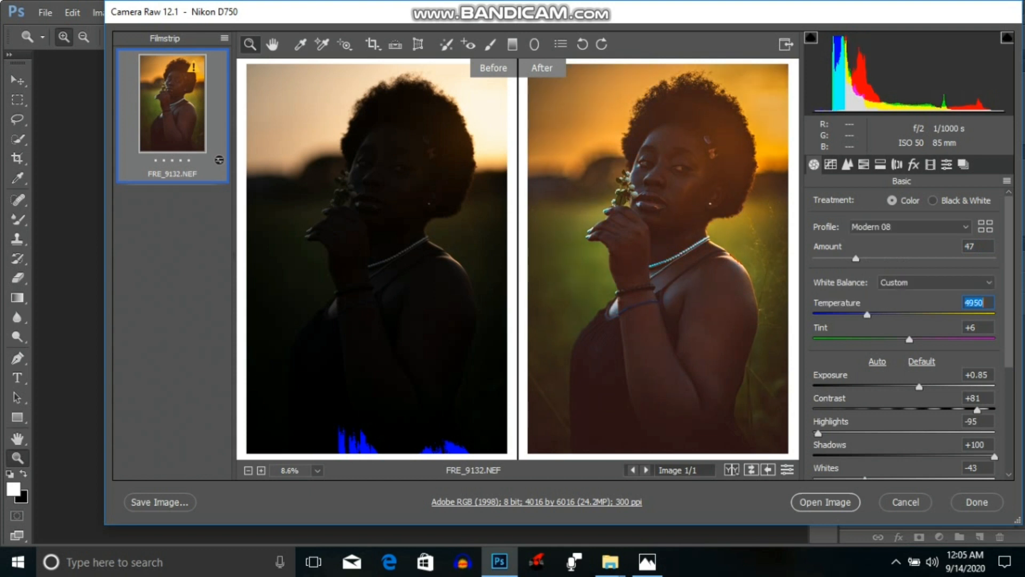
pyautogui.press('Down')
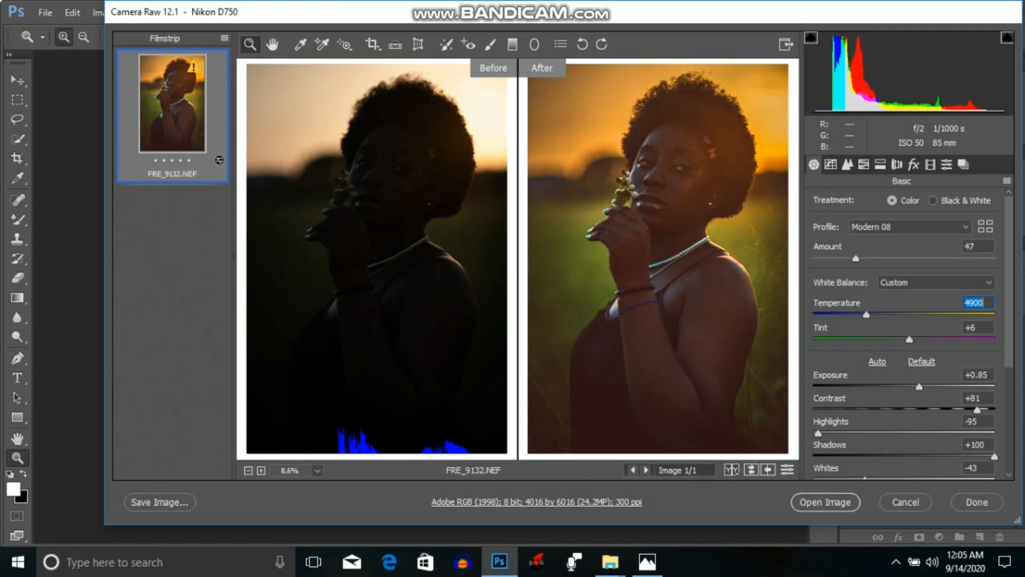
# Examine the woman's face and lips at up to 66.7% magnification, and fit the whole portrait back in view.
pyautogui.doubleClick(621, 96)
pyautogui.click(897, 561)
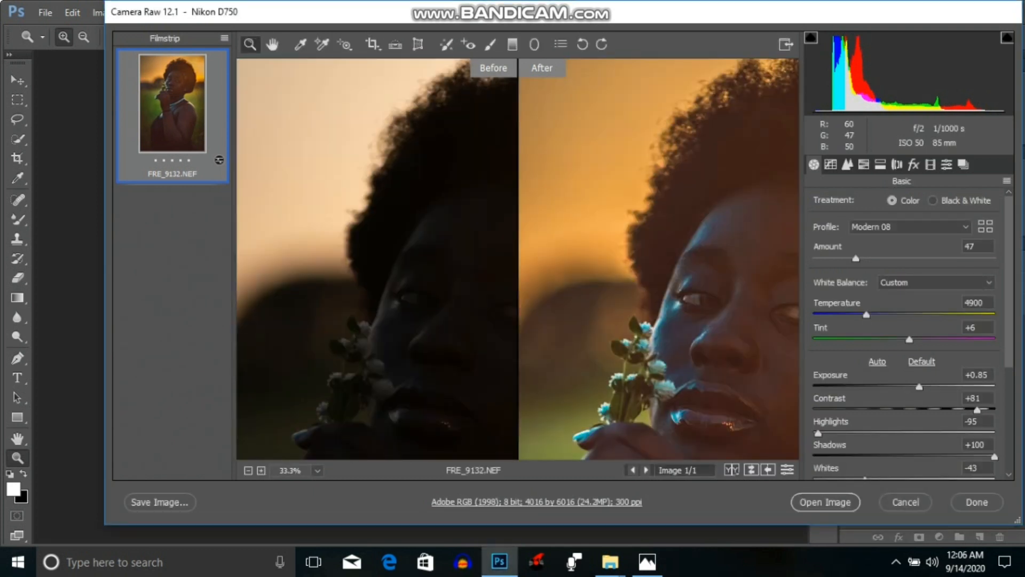
pyautogui.doubleClick(713, 256)
pyautogui.click(704, 350)
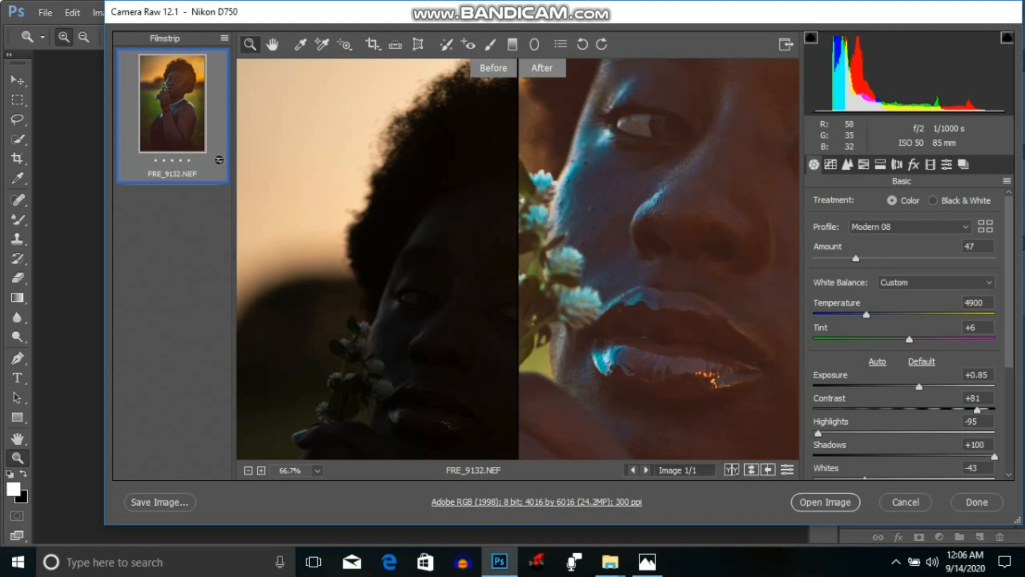
pyautogui.rightClick(691, 132)
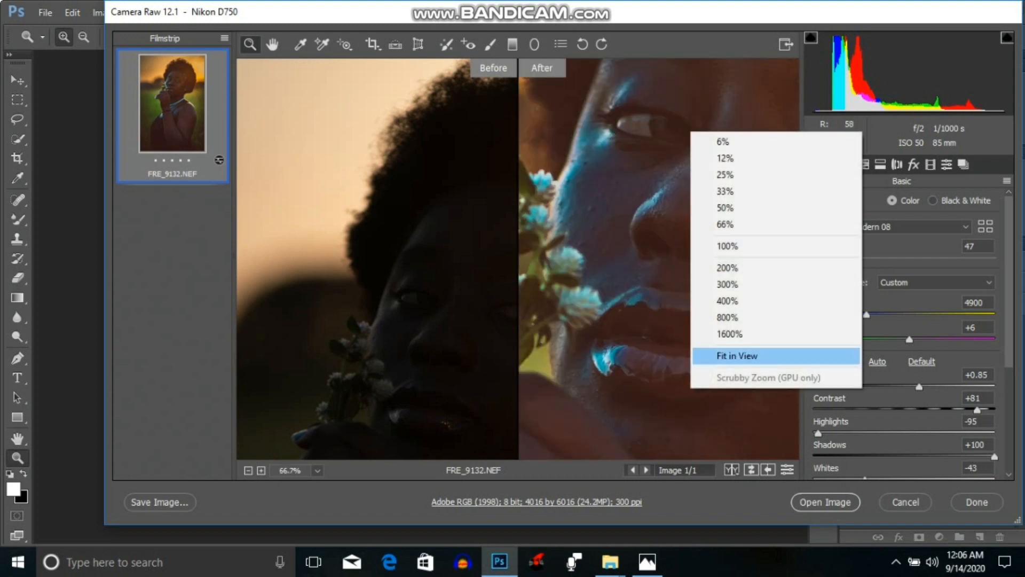
pyautogui.click(737, 355)
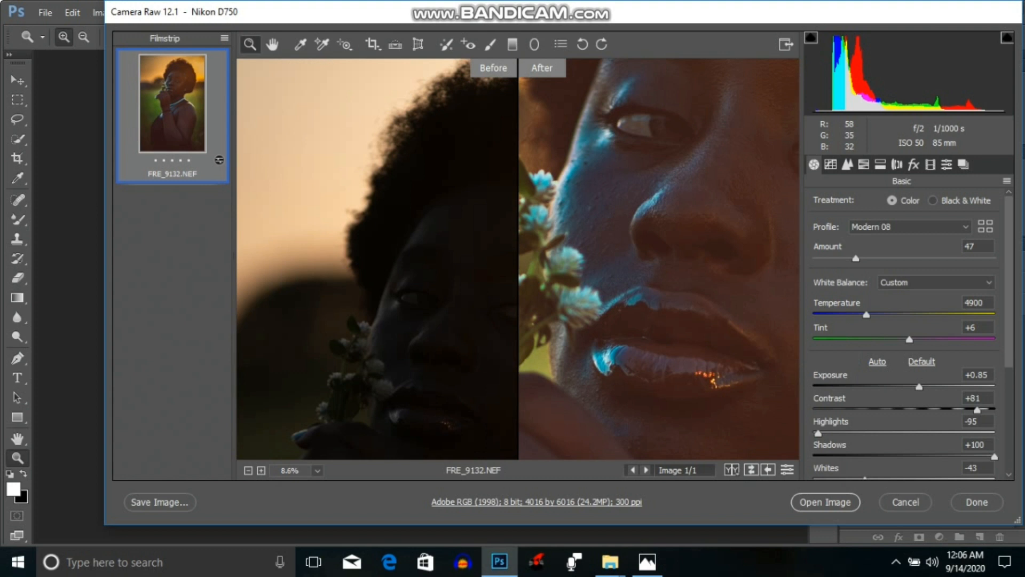
pyautogui.rightClick(706, 108)
pyautogui.click(748, 331)
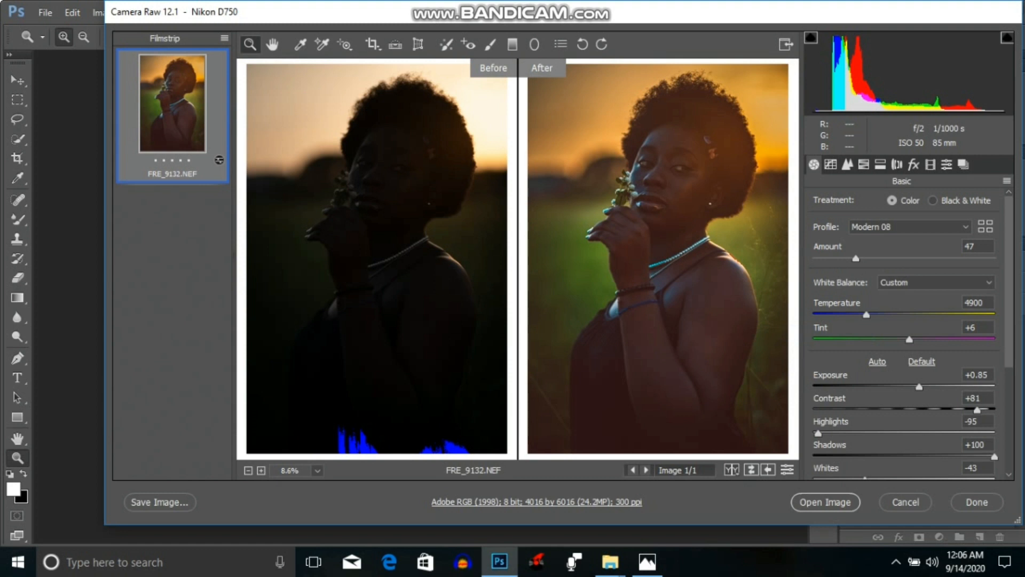
# Review the remaining Basic adjustments and the channels of the point tone curve.
pyautogui.scroll(-3, 902, 333)
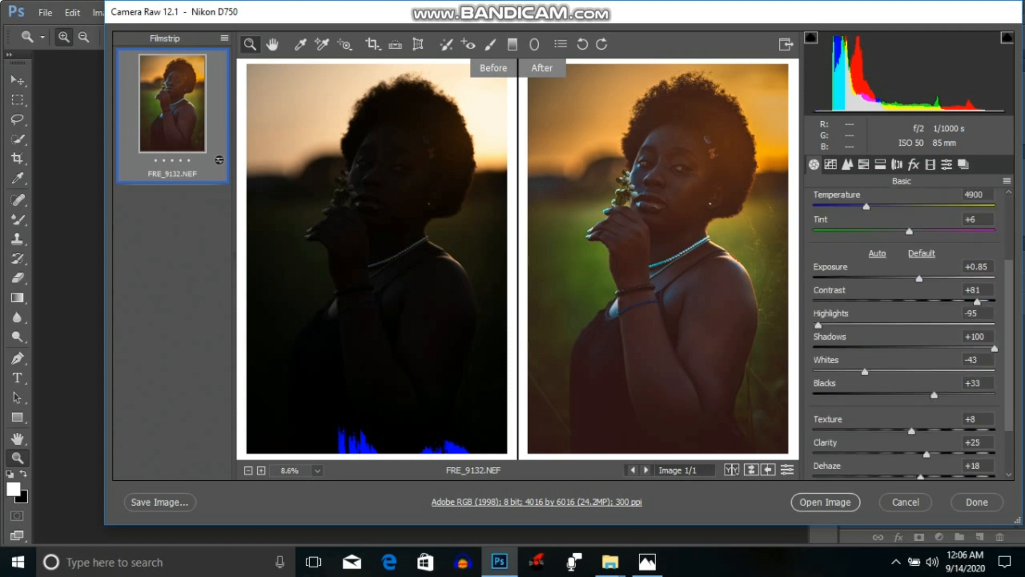
pyautogui.scroll(-2, 908, 331)
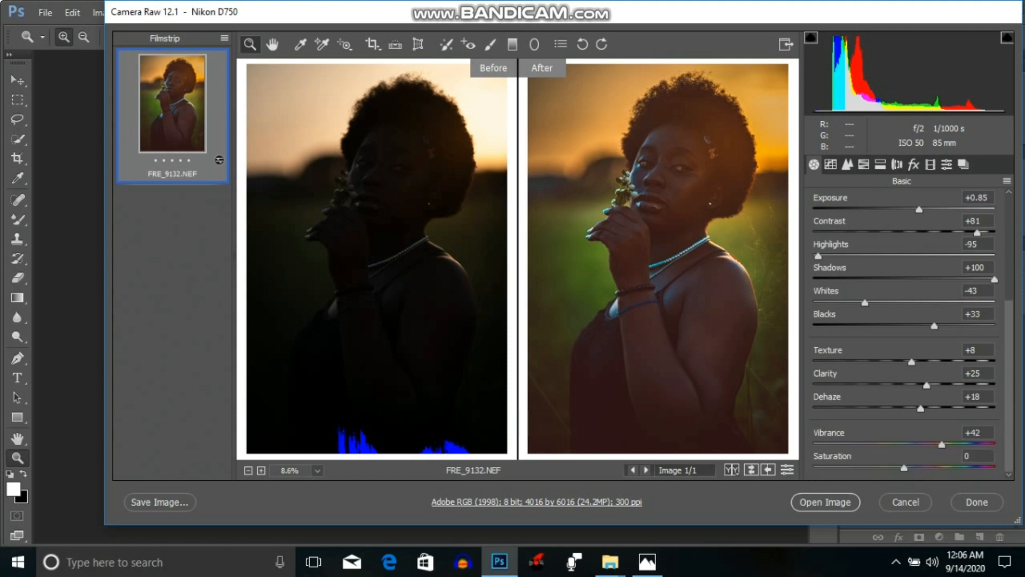
pyautogui.click(831, 165)
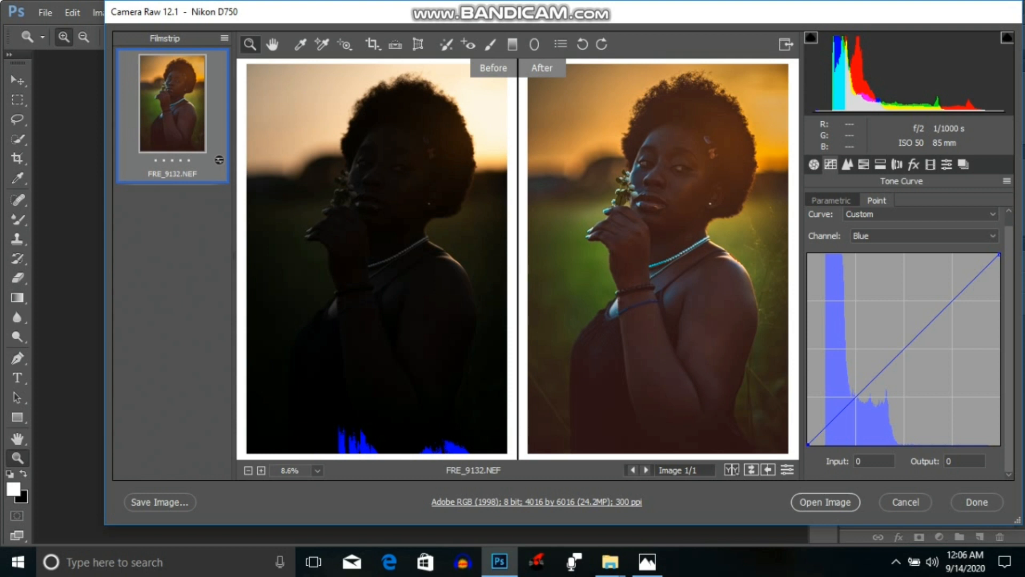
pyautogui.click(924, 235)
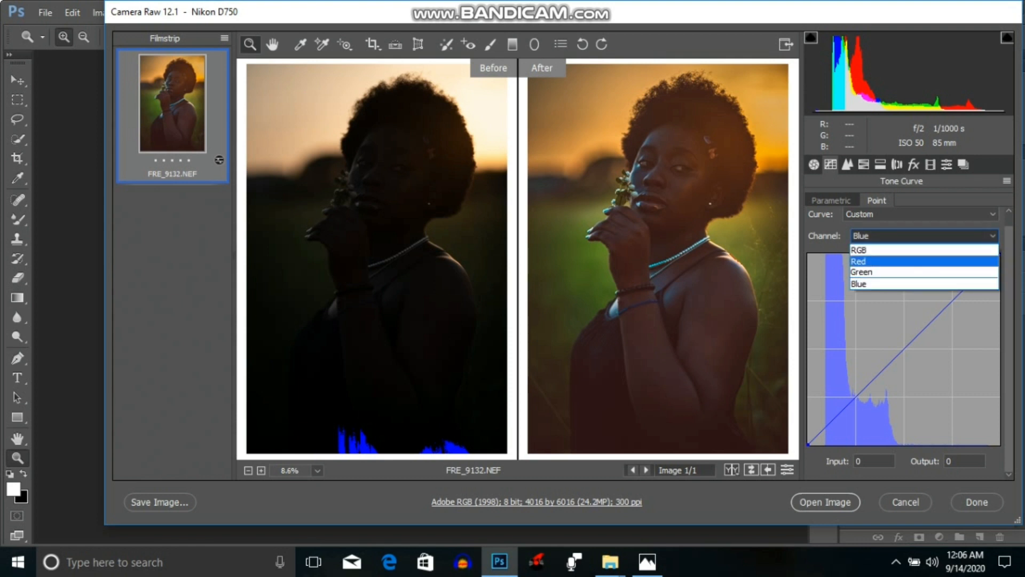
pyautogui.press('Up')
pyautogui.press('Return')
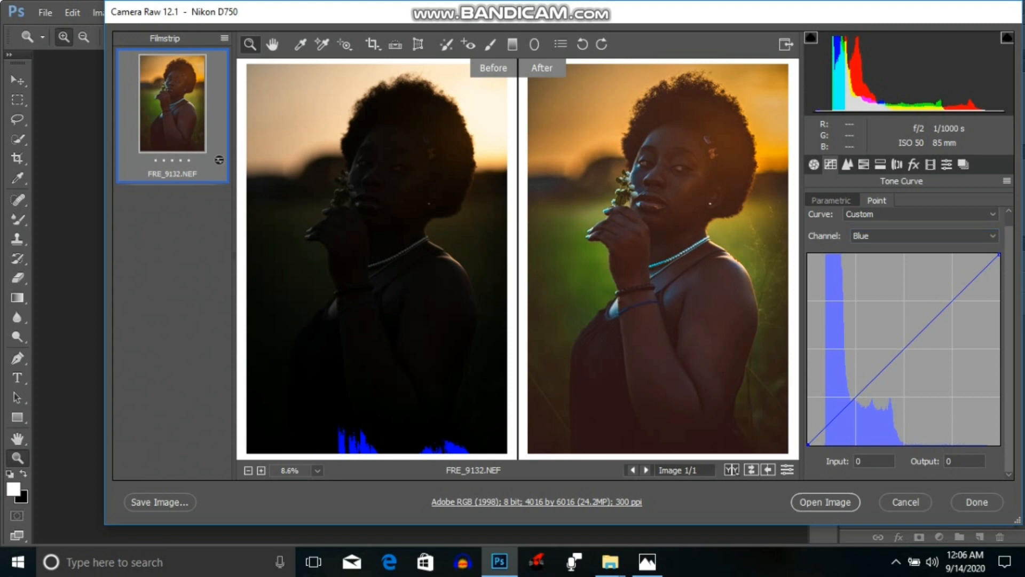
pyautogui.moveTo(808, 444); pyautogui.dragTo(808, 444)
# Inspect the woman's upper body at 25% magnification against the original, and return to the full before/after view.
pyautogui.rightClick(644, 127)
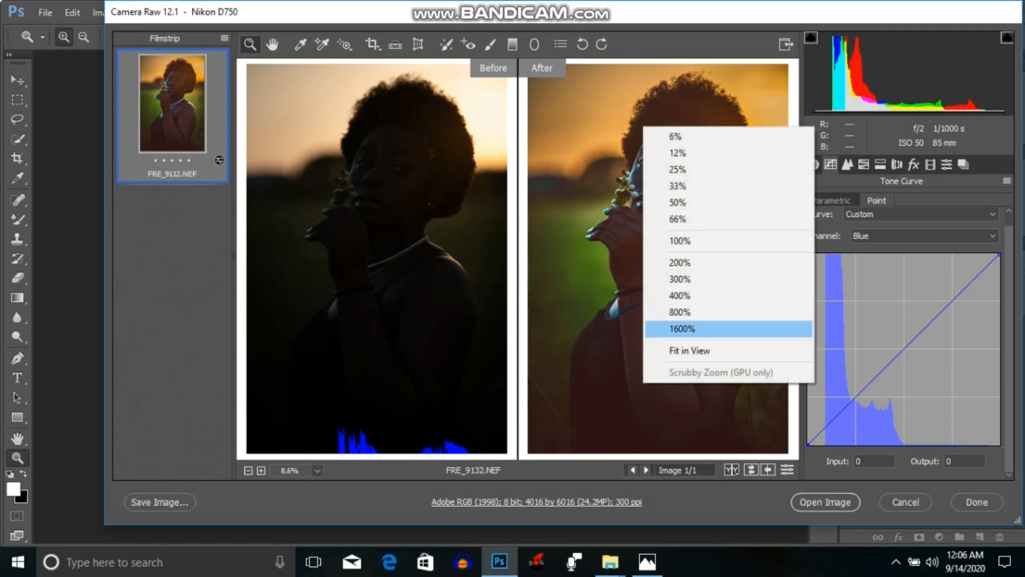
pyautogui.click(689, 350)
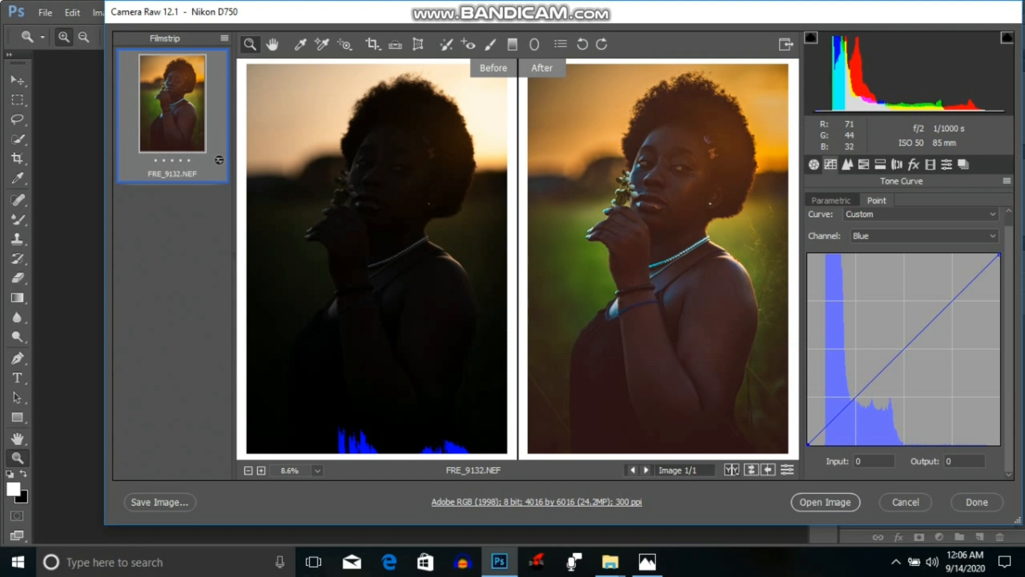
pyautogui.rightClick(706, 314)
pyautogui.click(752, 282)
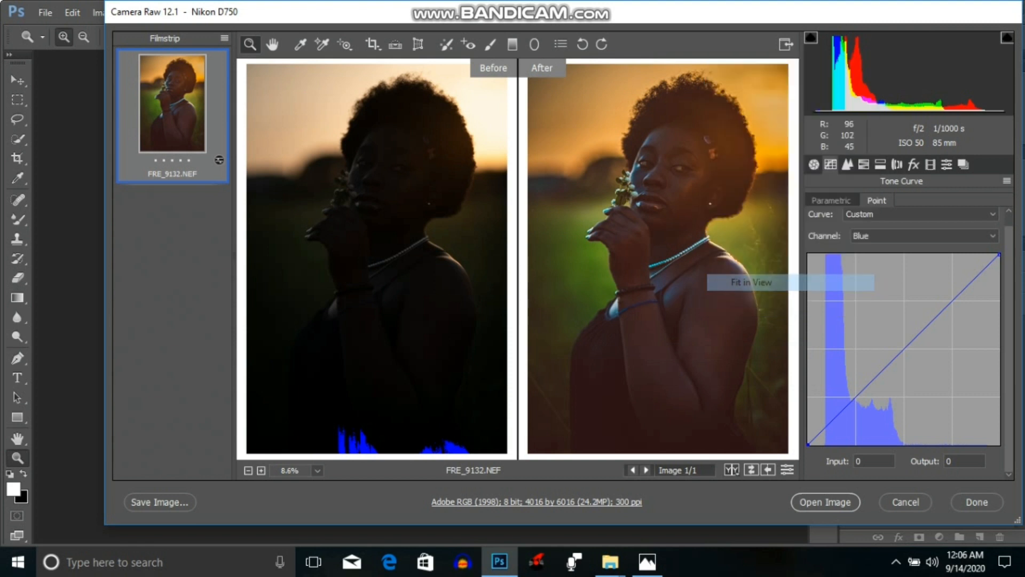
pyautogui.click(660, 93)
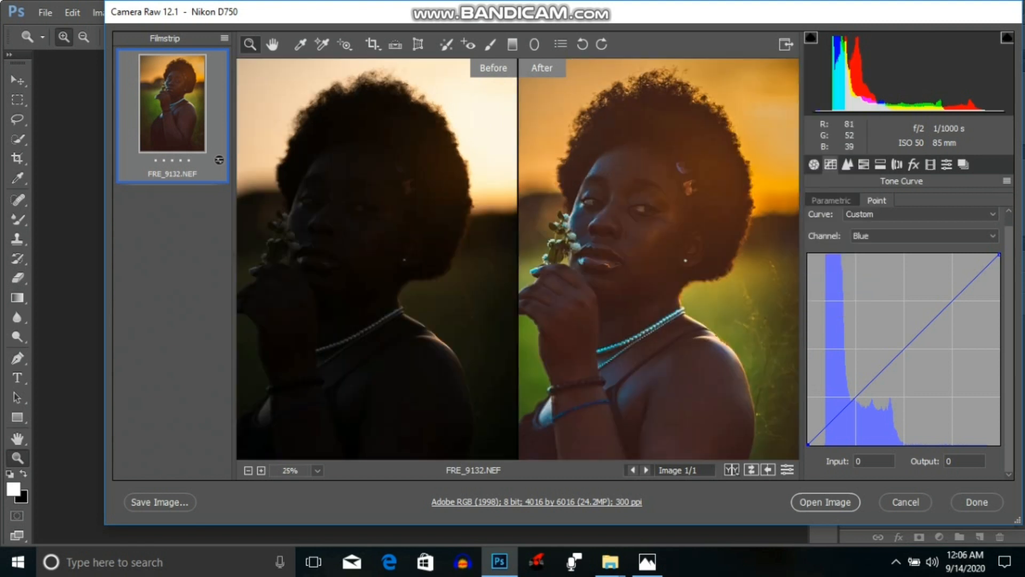
pyautogui.rightClick(660, 94)
pyautogui.click(711, 272)
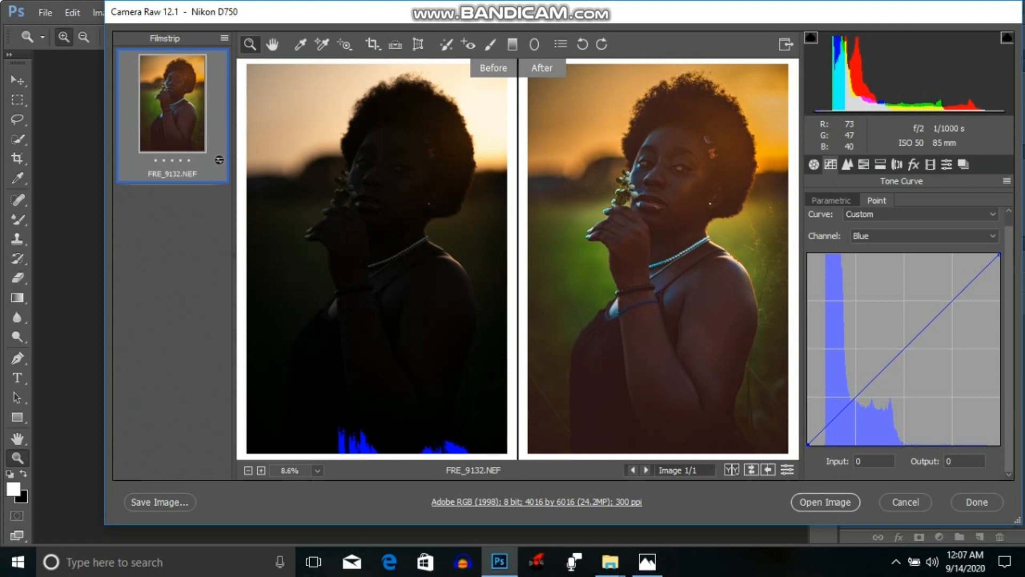
# Look through the sharpening and noise reduction, HSL luminance, preset and calibration settings.
pyautogui.click(848, 165)
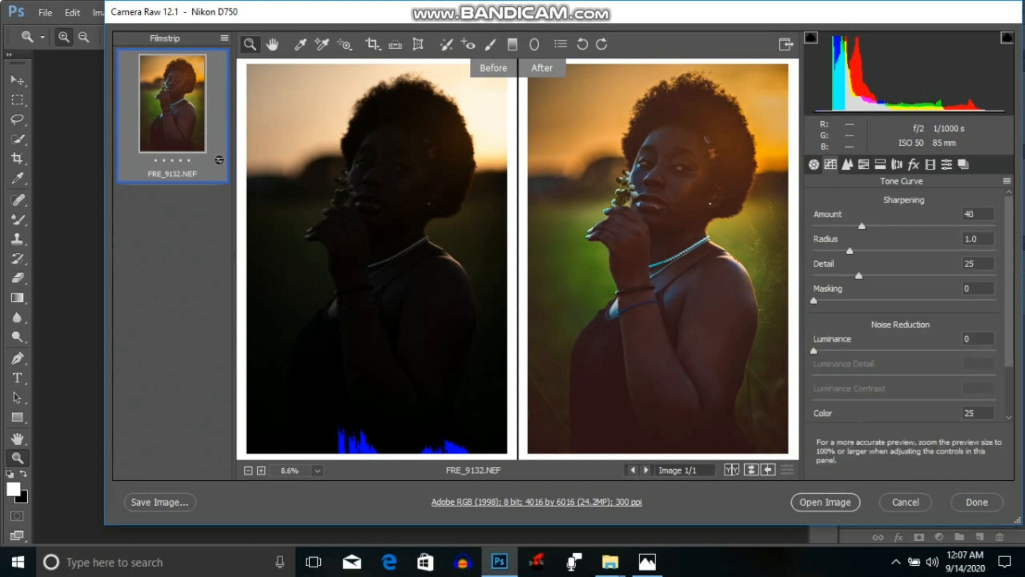
pyautogui.click(864, 165)
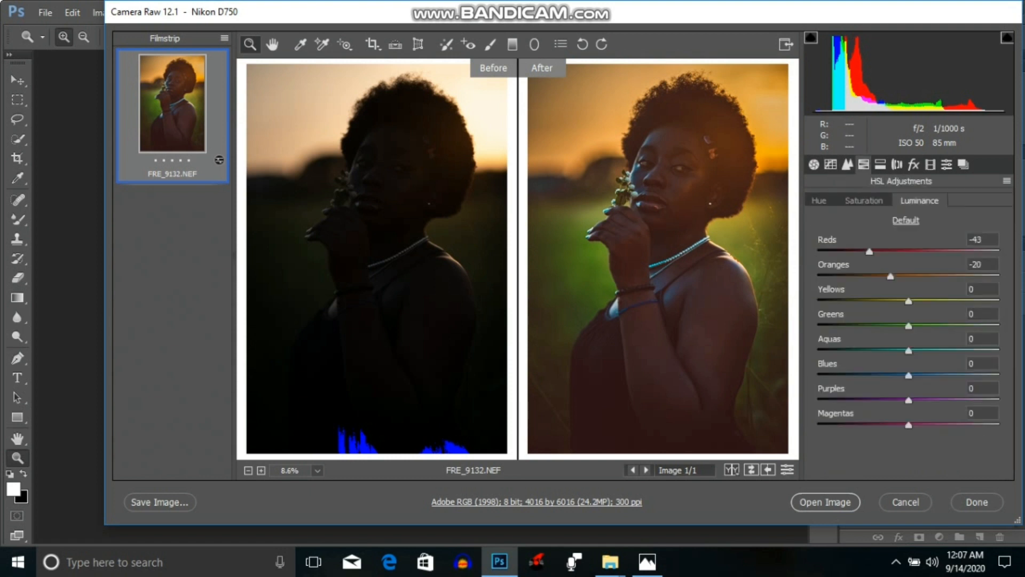
pyautogui.click(947, 165)
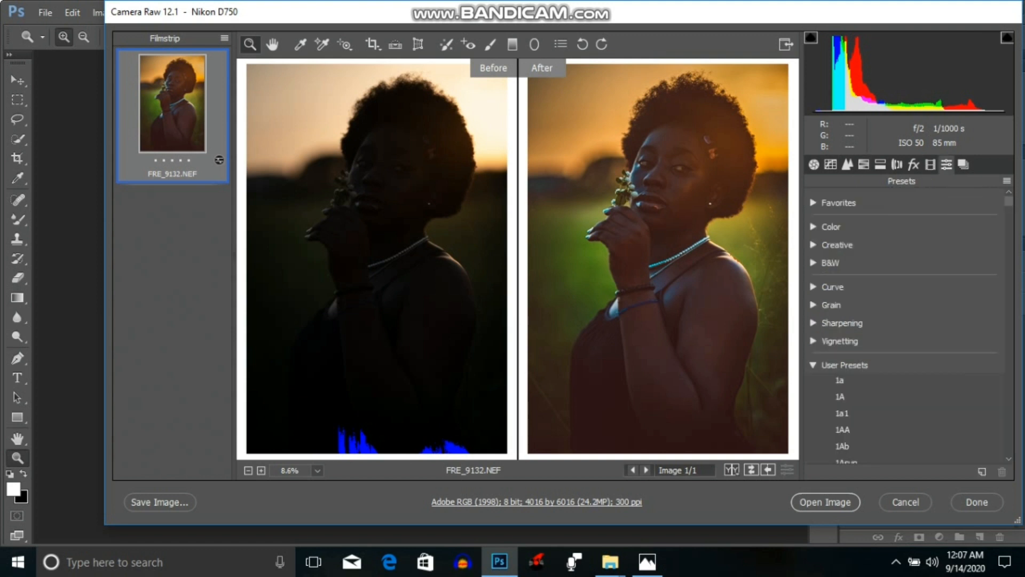
pyautogui.click(930, 165)
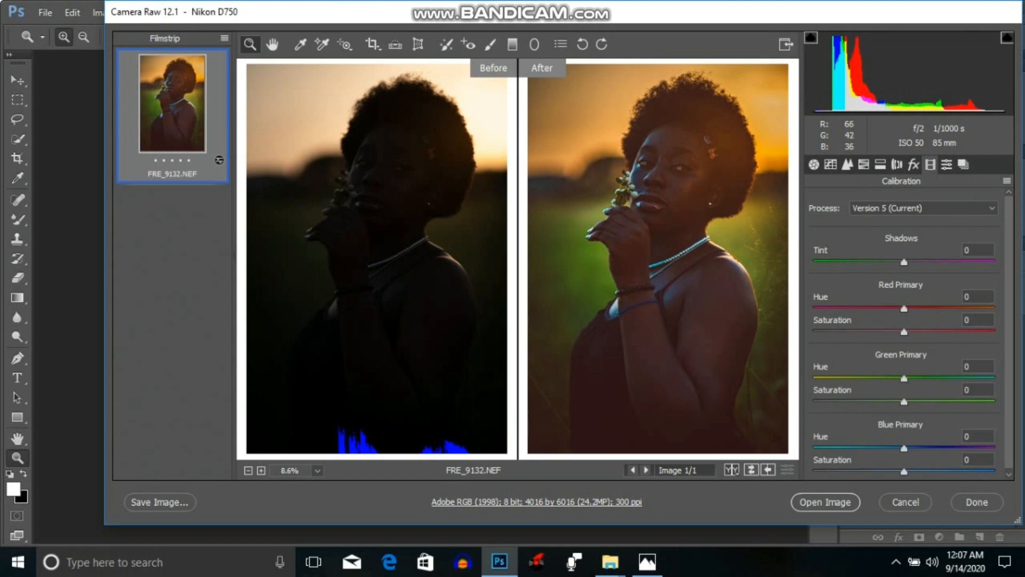
pyautogui.rightClick(672, 72)
pyautogui.click(717, 297)
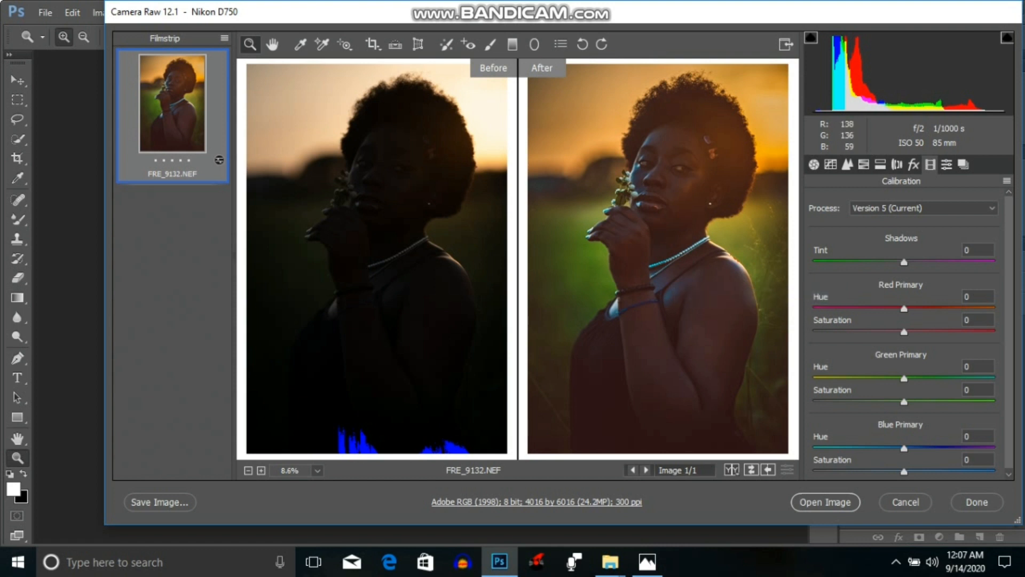